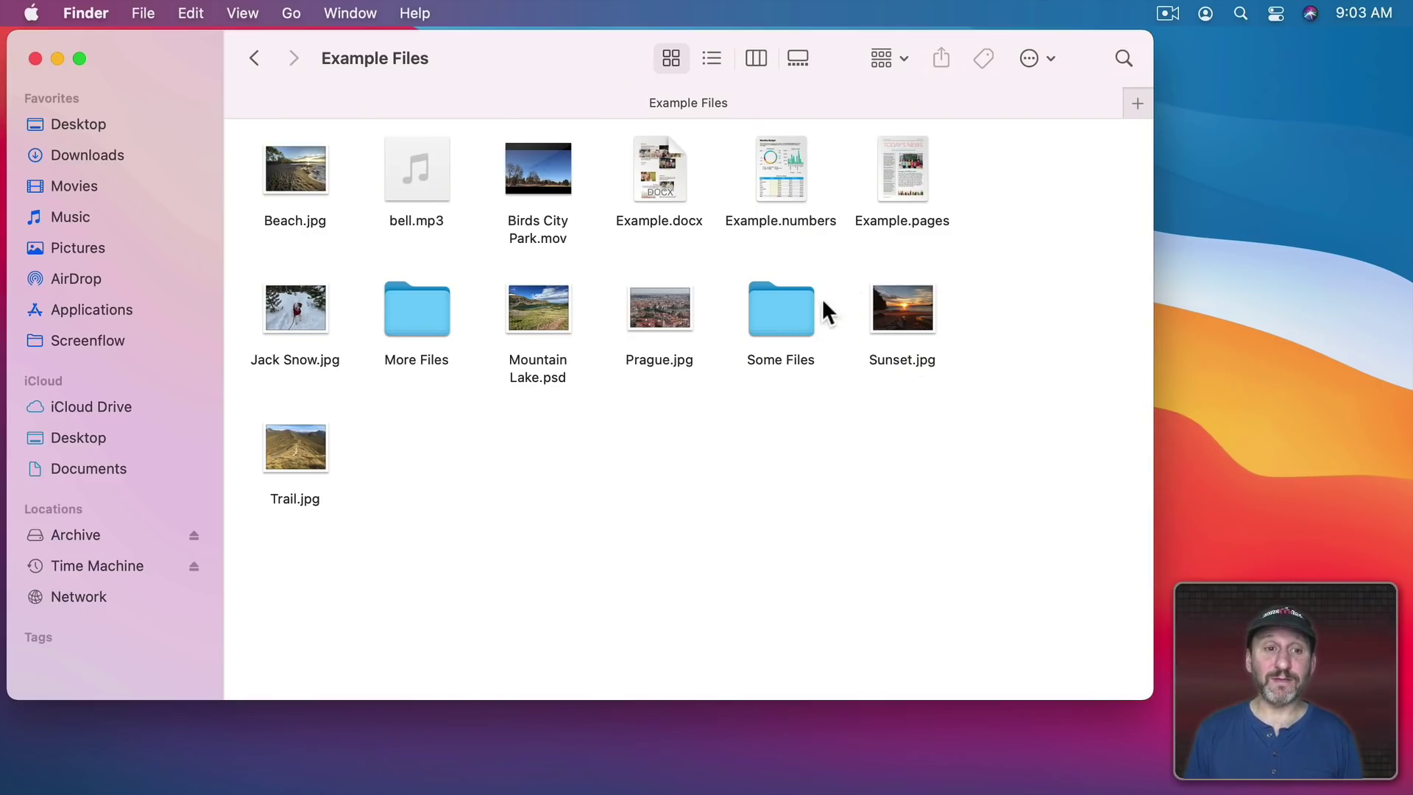
# Step: Locate the Some Files folder in the Example Files window's icon view
pyautogui.moveTo(381, 77)
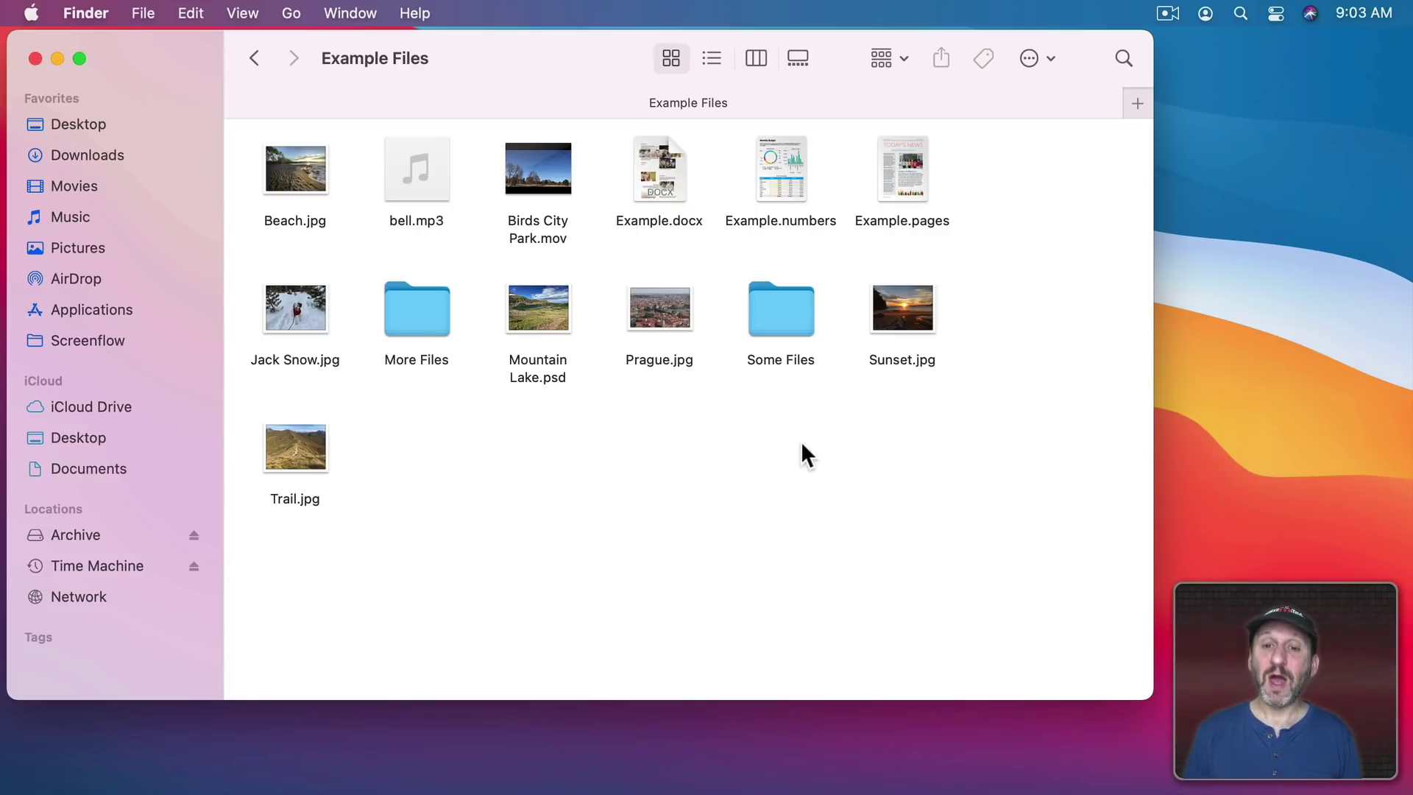
# Step: Open Some Files, then return to Example Files via the window title's path pop-up
pyautogui.doubleClick(779, 312)
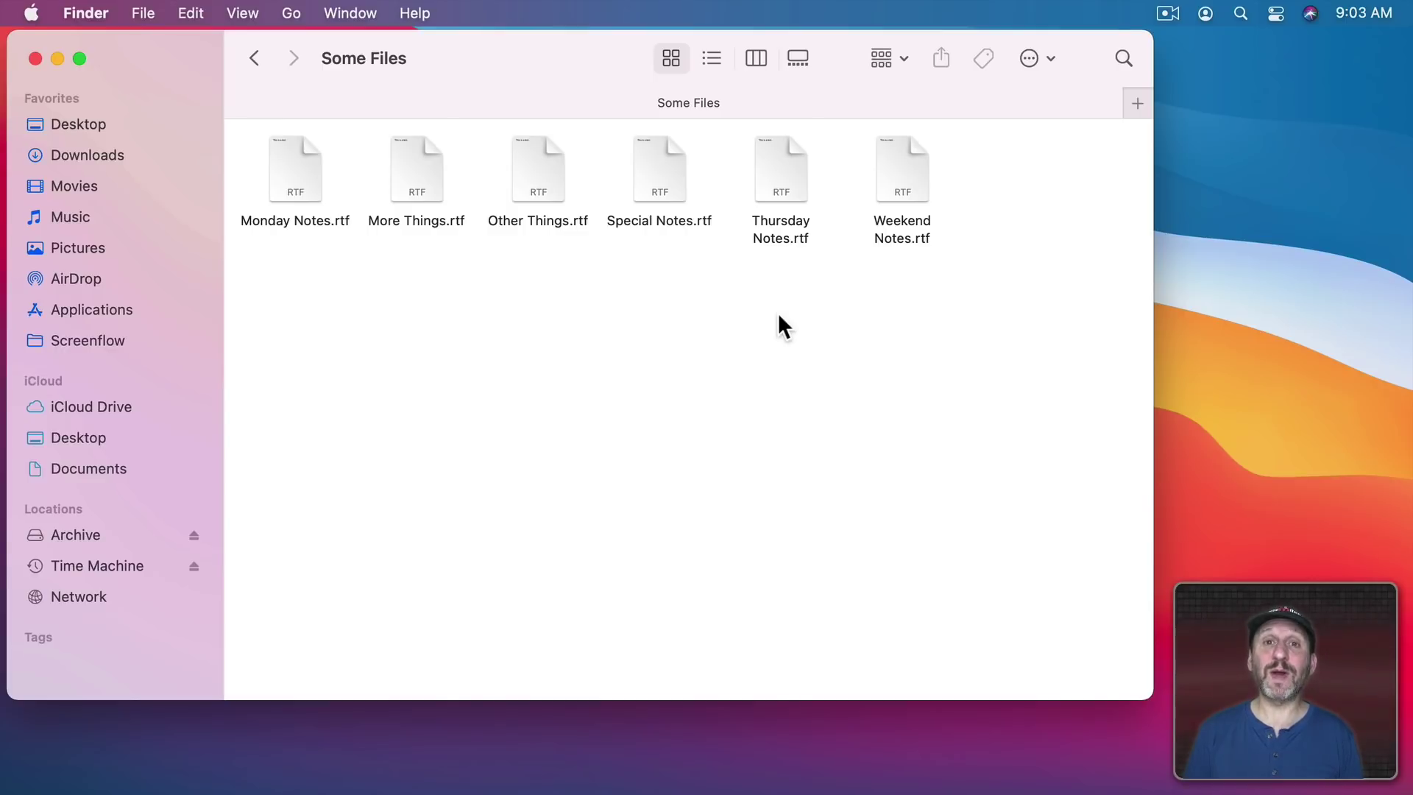
pyautogui.keyDown('super'); pyautogui.click(350, 58); pyautogui.keyUp('super')
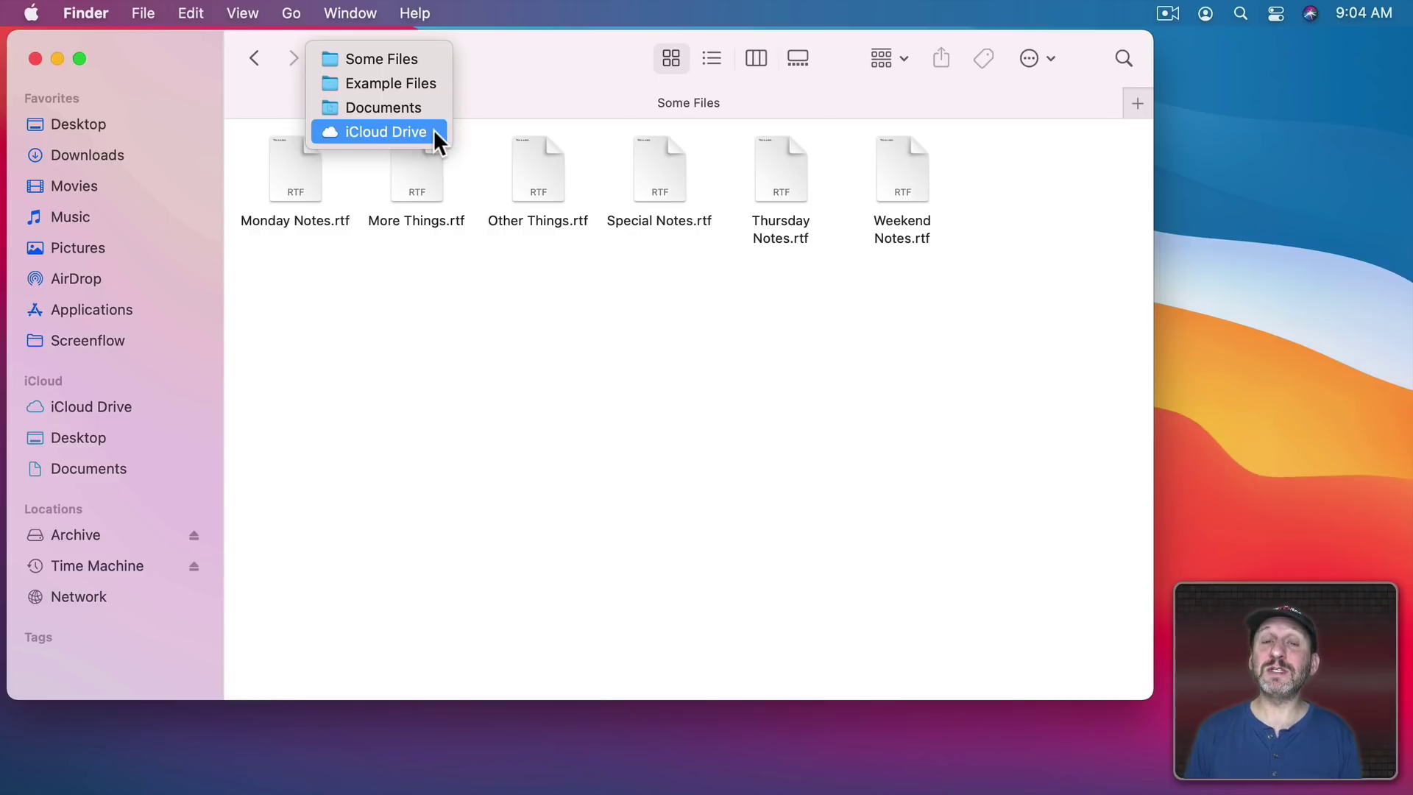
pyautogui.click(380, 83)
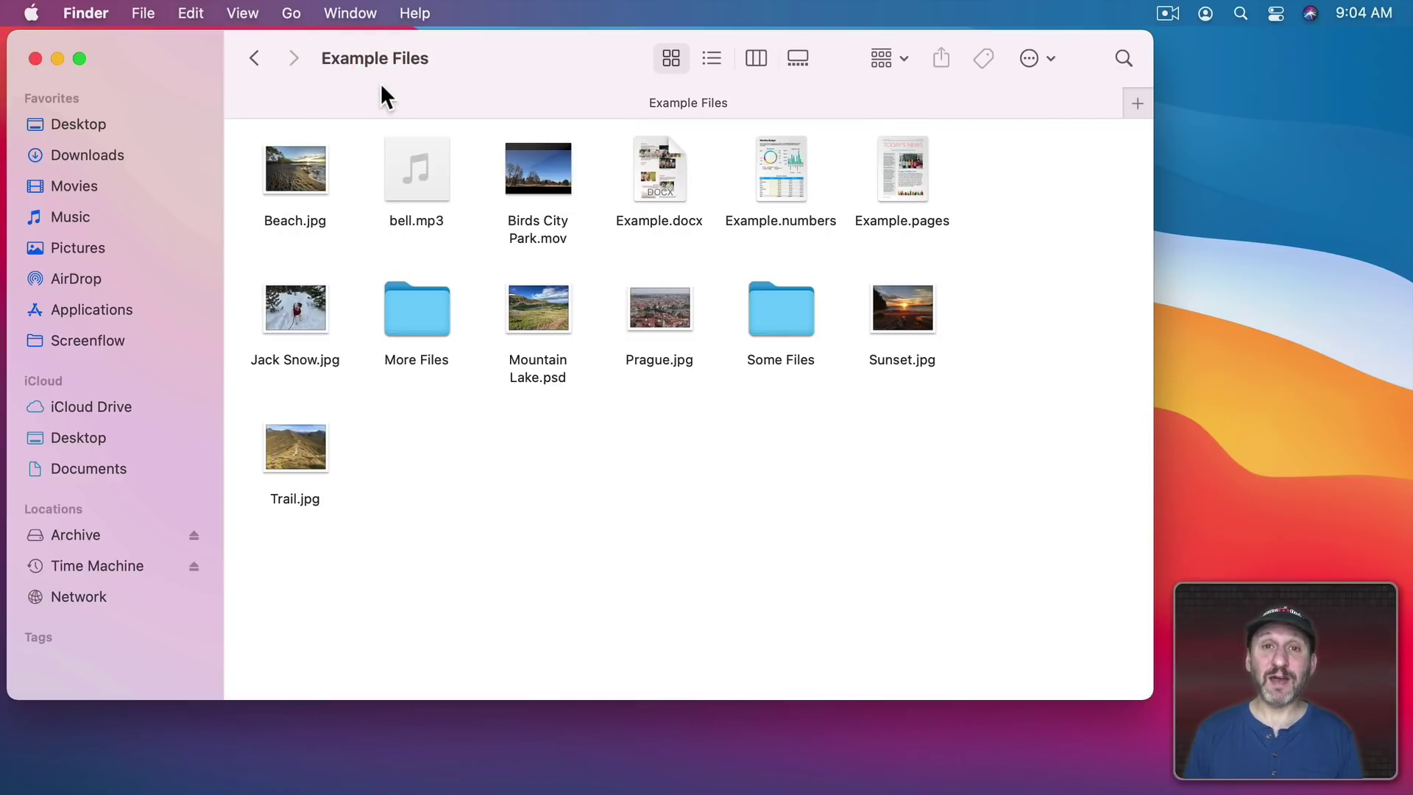
# Step: Show the path bar, open Some Files, then return to Example Files from the path bar
pyautogui.click(242, 13)
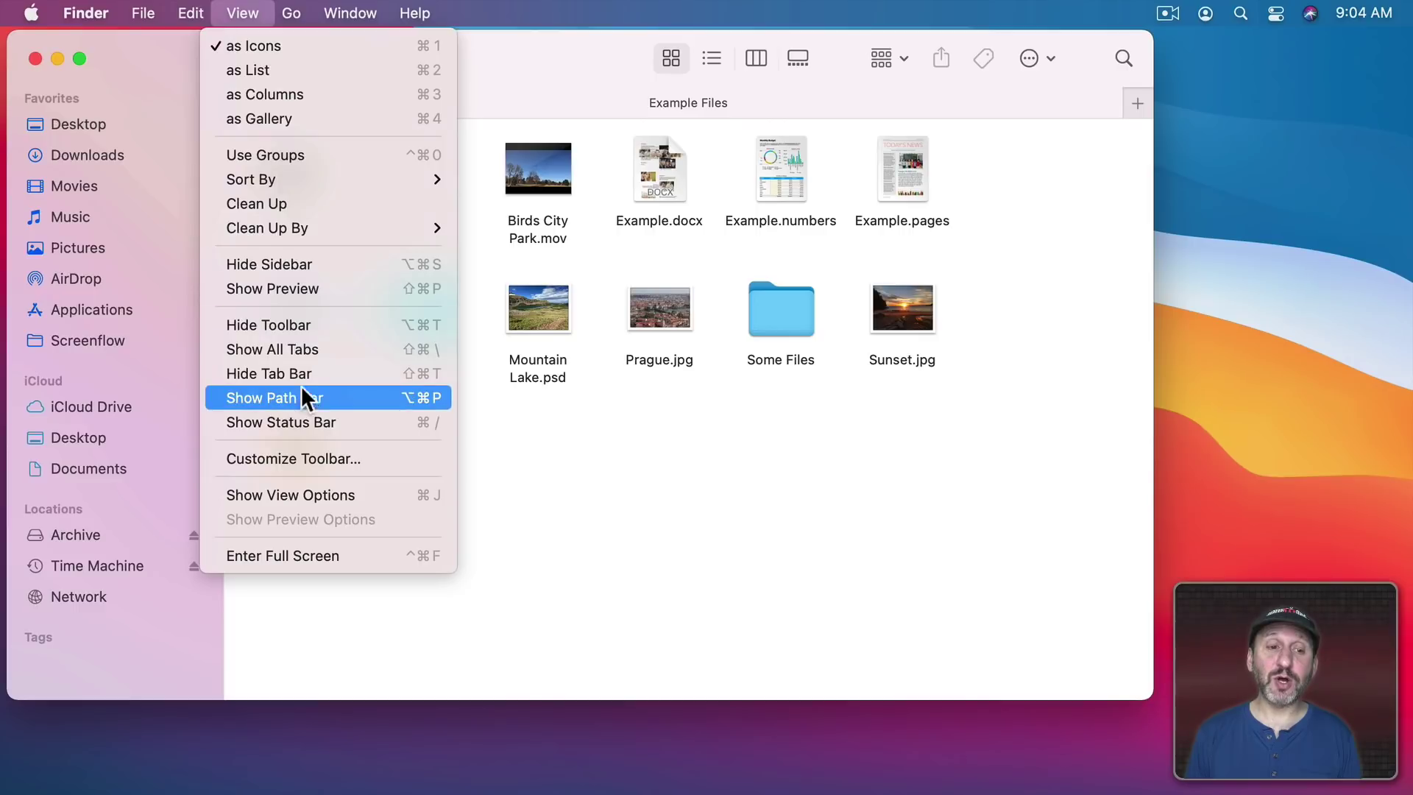
pyautogui.click(342, 397)
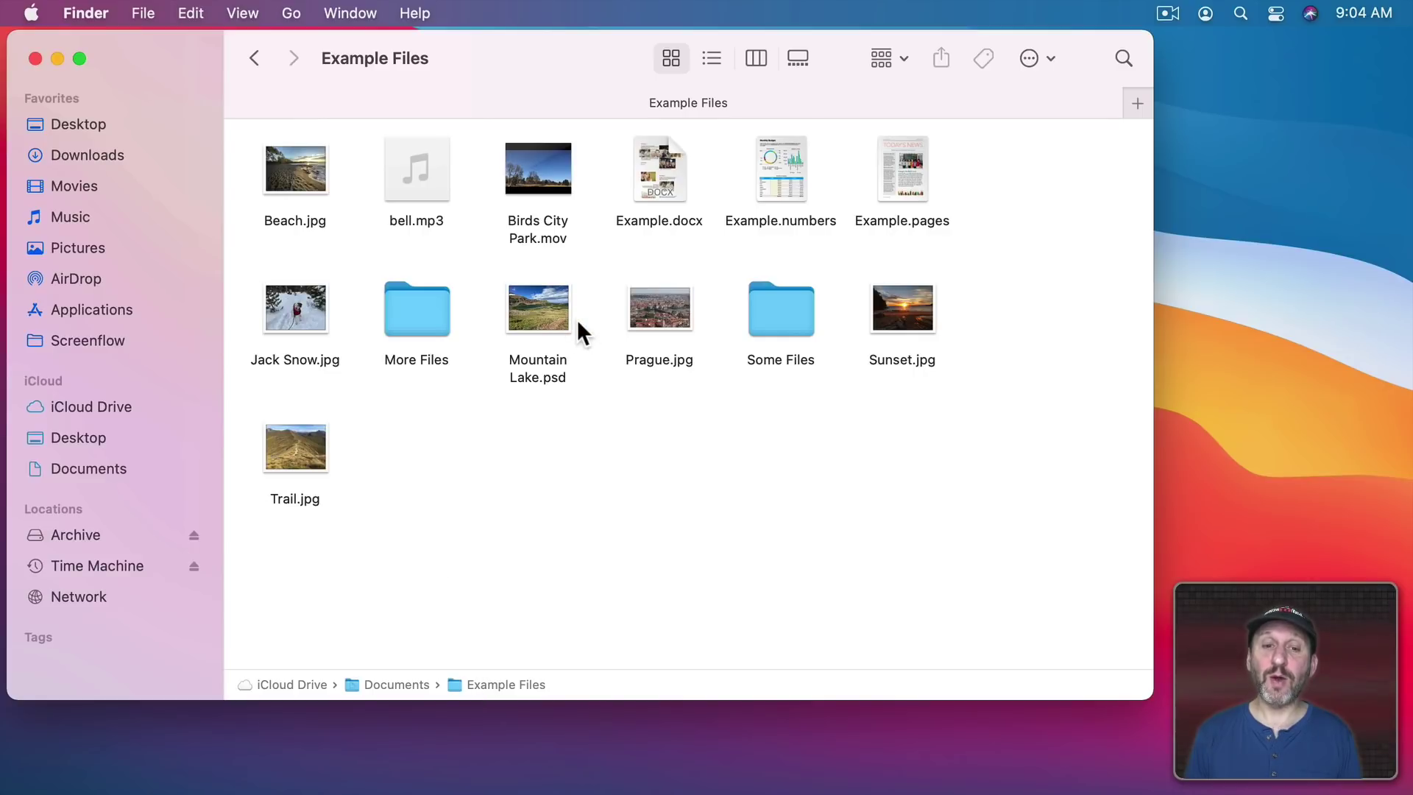
pyautogui.doubleClick(801, 325)
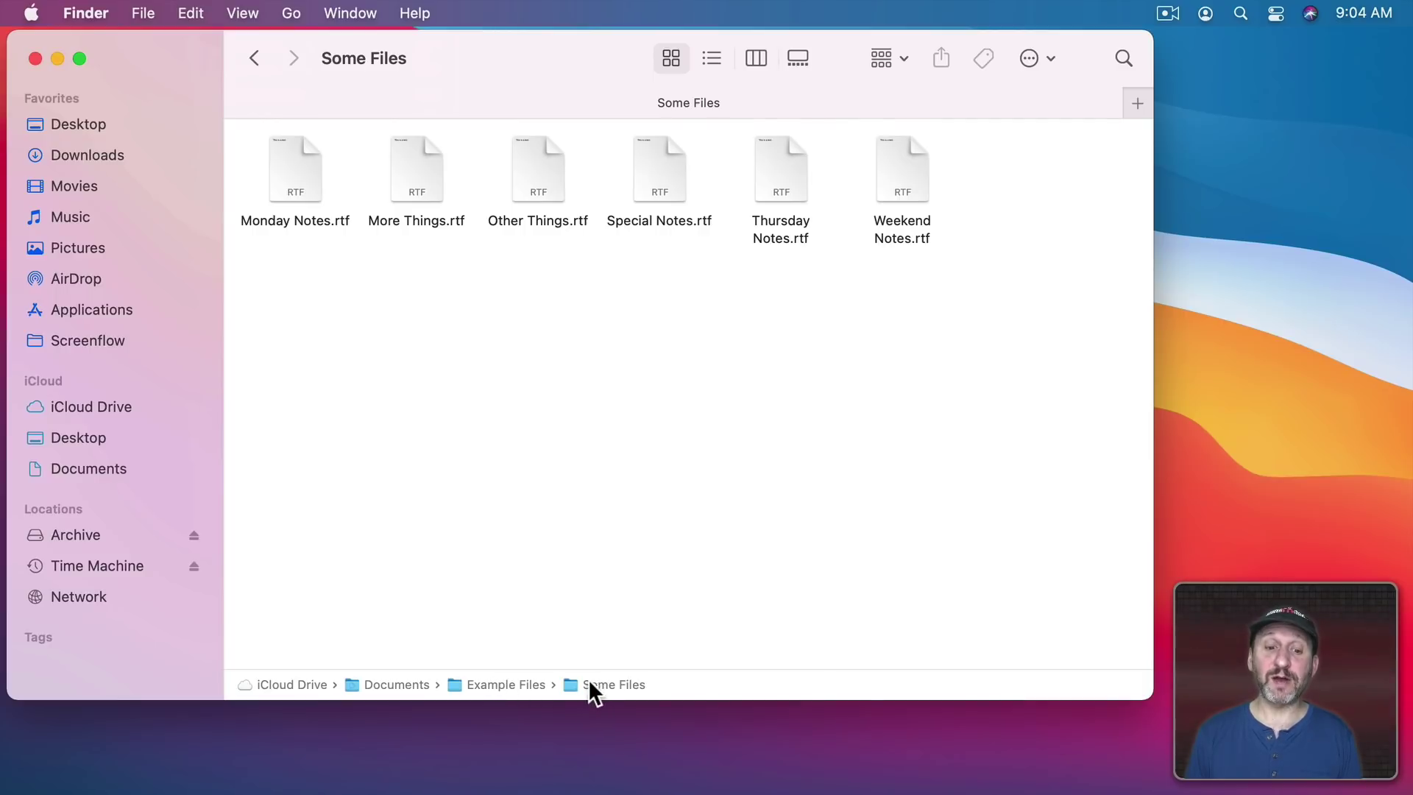
pyautogui.doubleClick(452, 686)
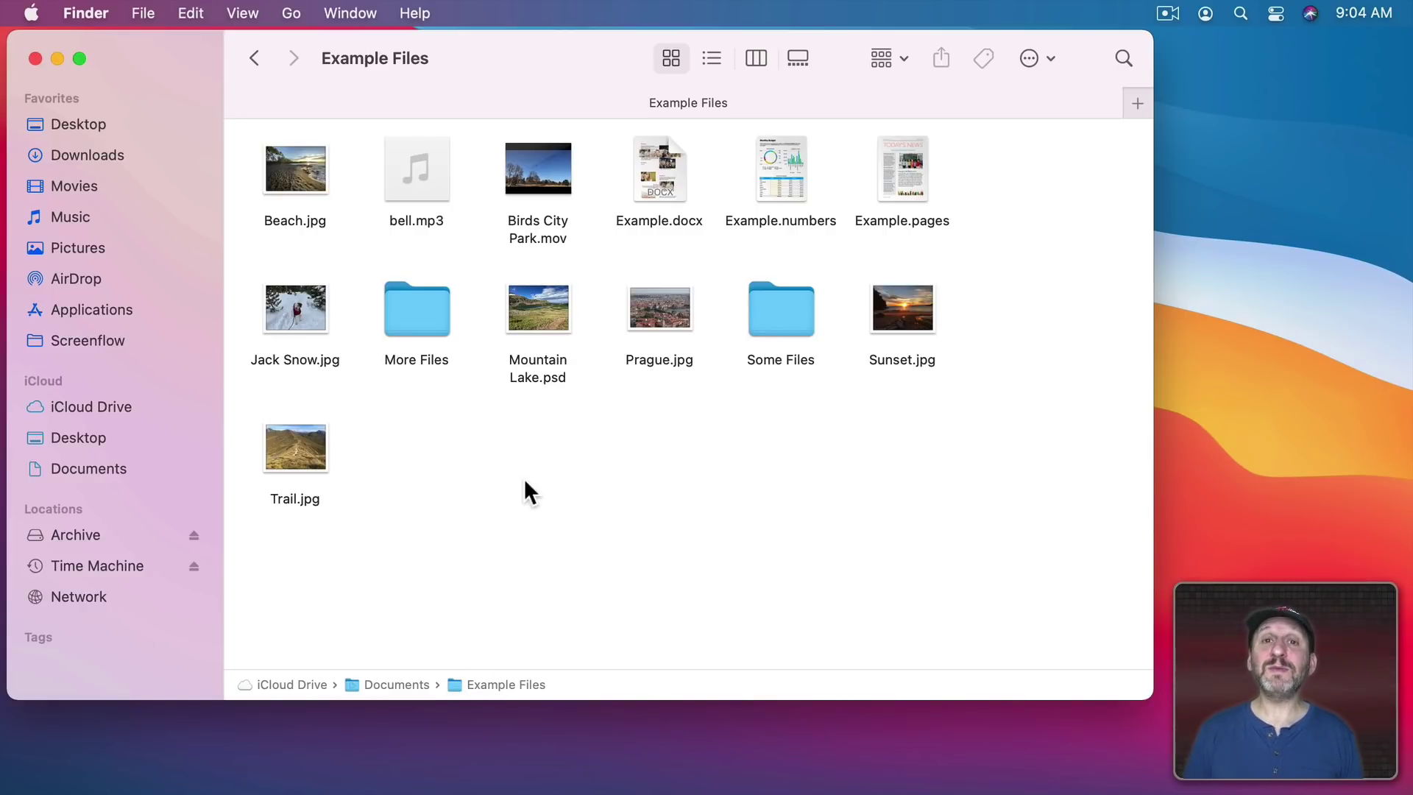
# Step: Browse the Go menu, then use Cmd+Up and Cmd+Down to visit Documents and return
pyautogui.click(292, 13)
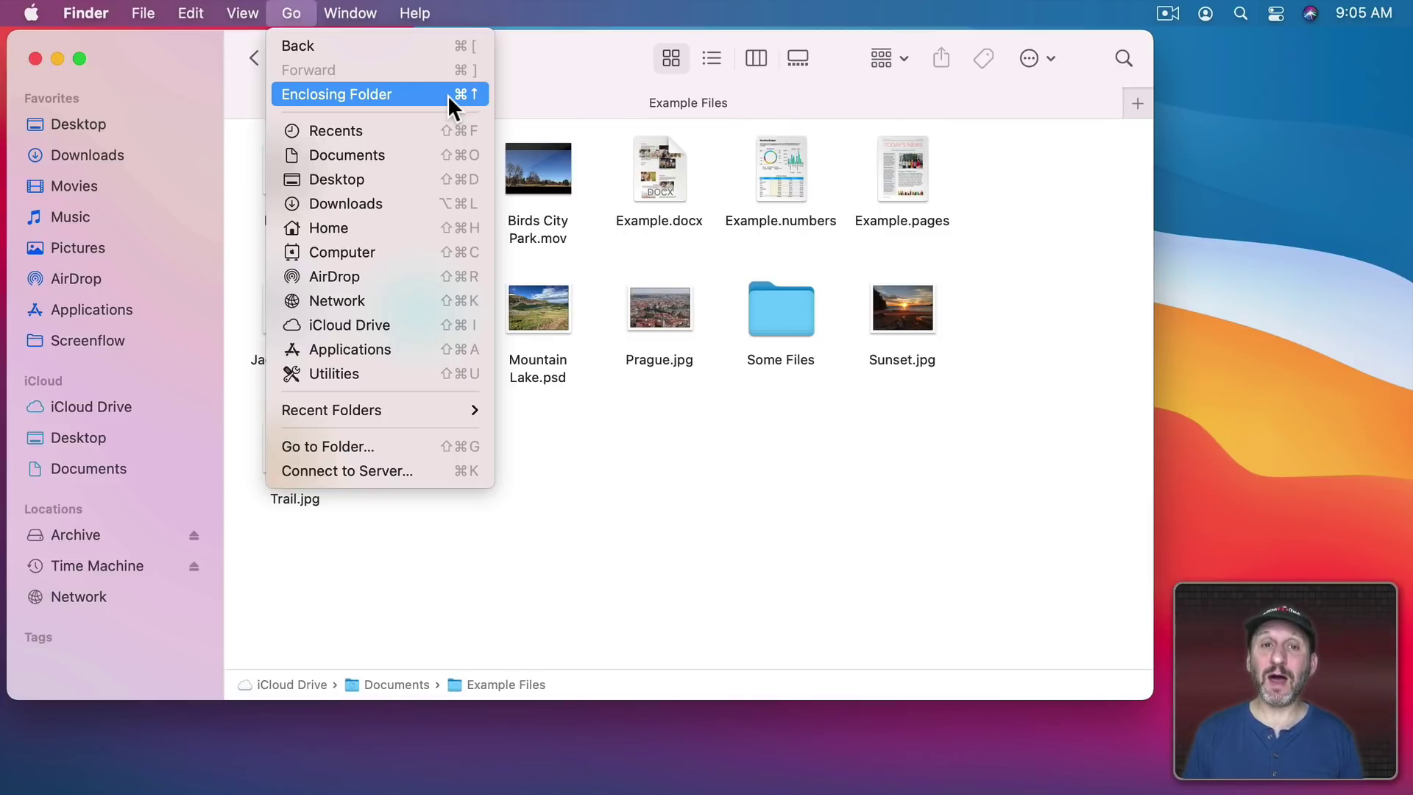
pyautogui.click(602, 421)
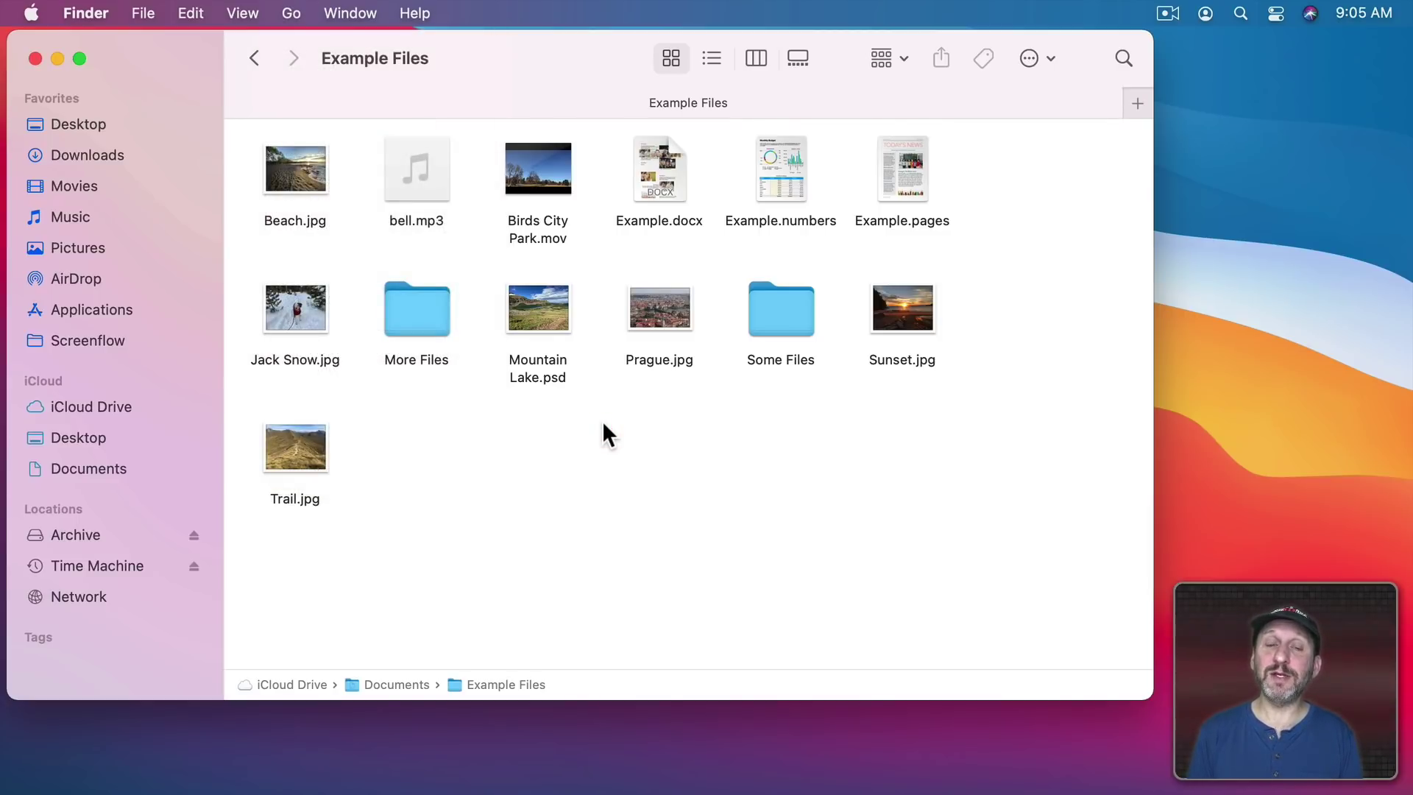
pyautogui.press('super')
pyautogui.press('super+Up')
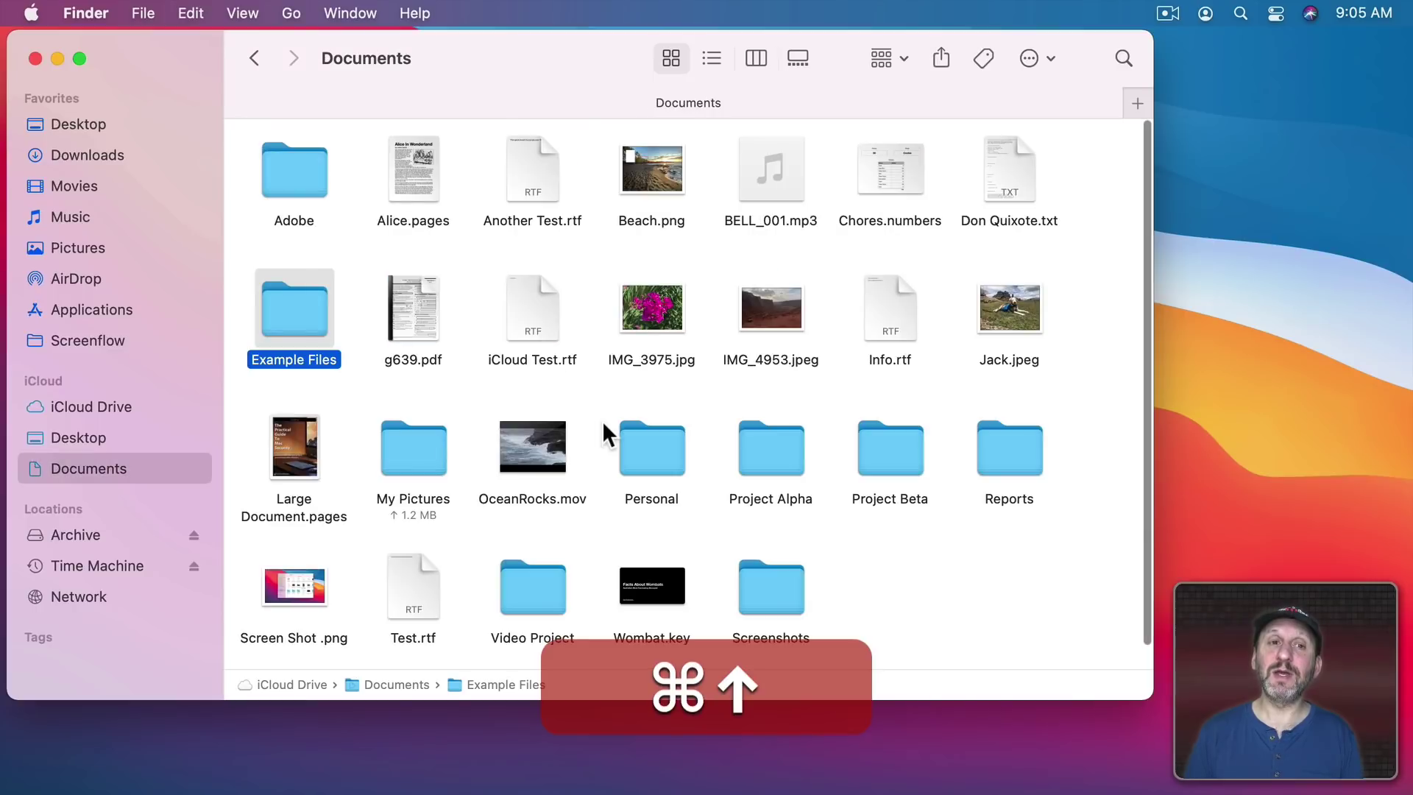
pyautogui.press('super+Down')
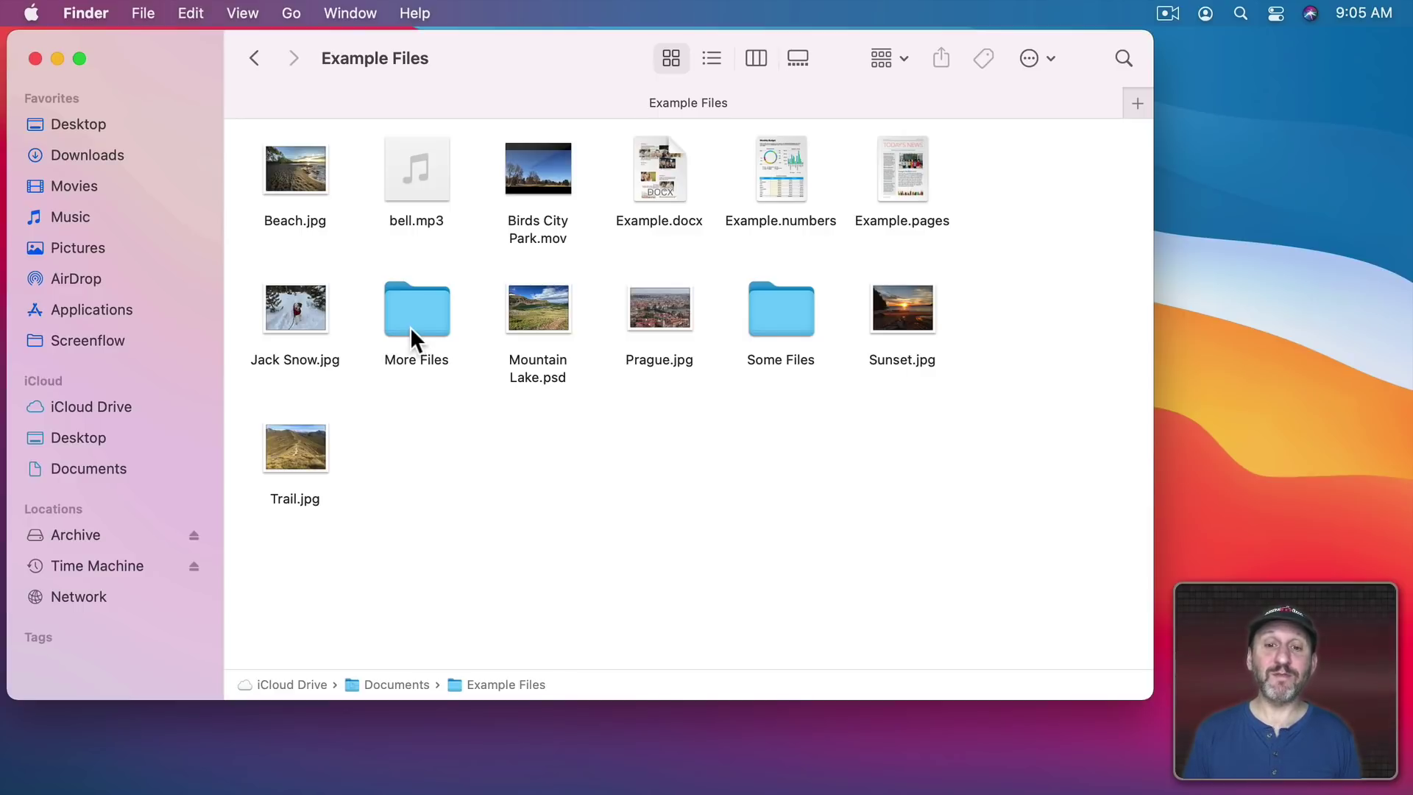
# Step: Open Some Files, go back up with Cmd+Up, and select then deselect More Files
pyautogui.doubleClick(770, 317)
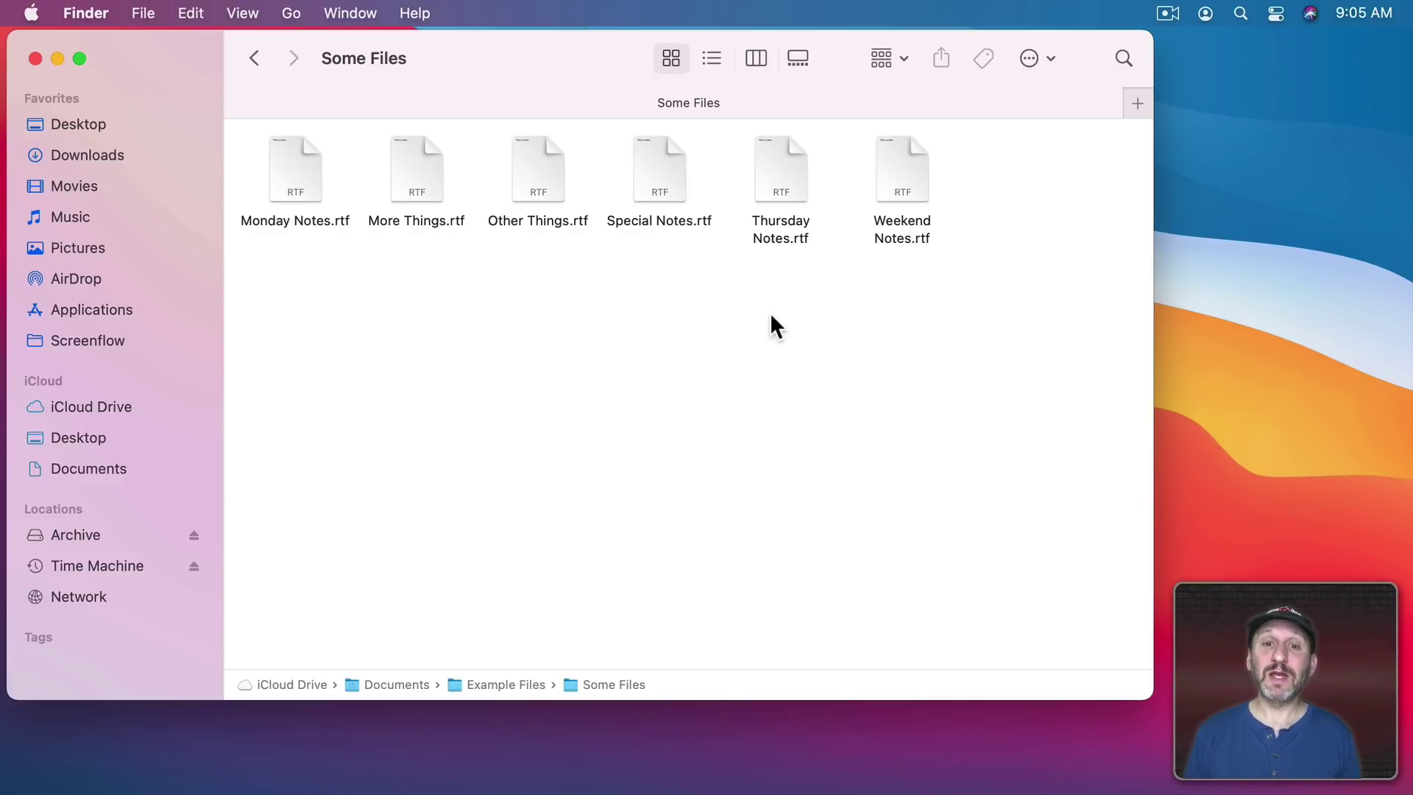
pyautogui.press('super+Up')
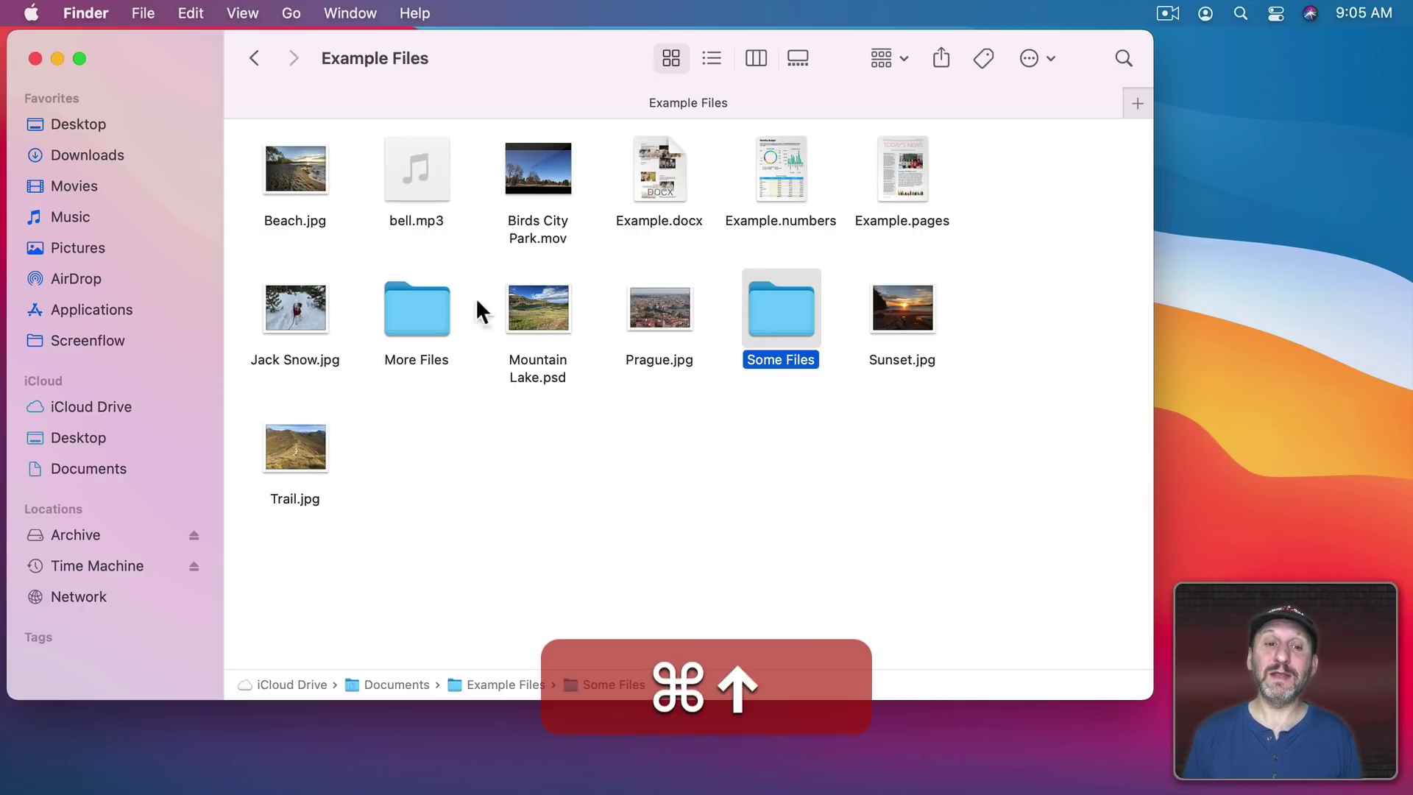
pyautogui.click(420, 306)
pyautogui.click(677, 495)
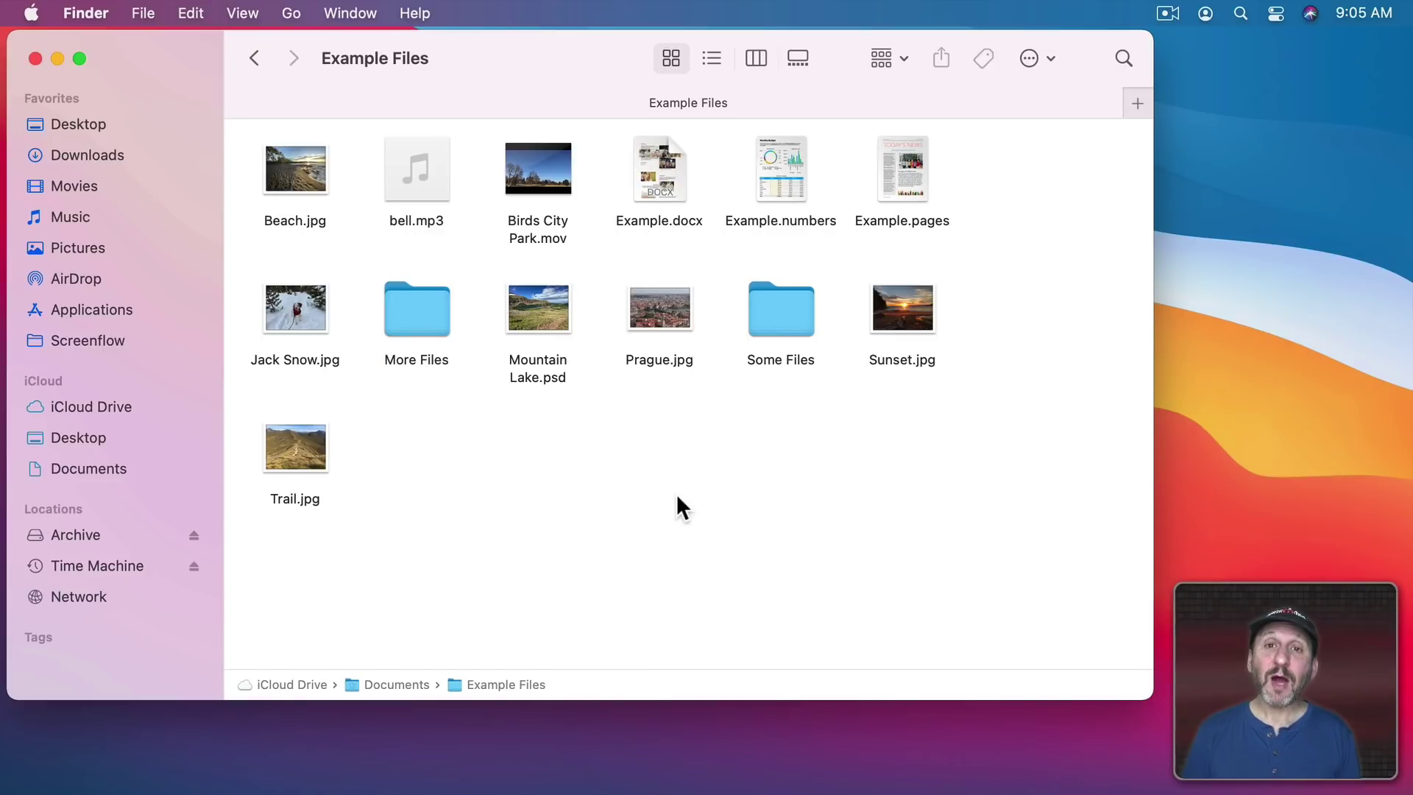
pyautogui.click(756, 57)
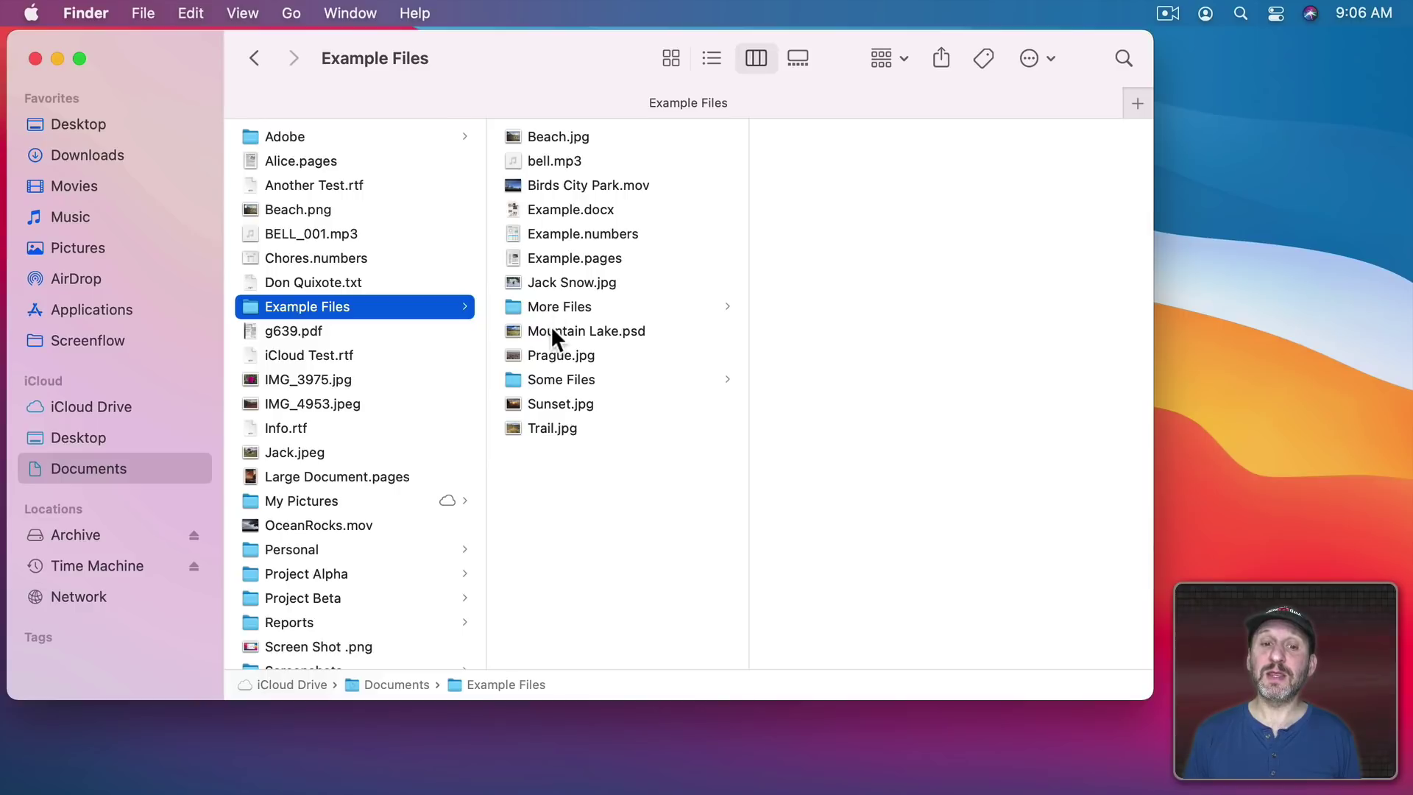
pyautogui.click(558, 378)
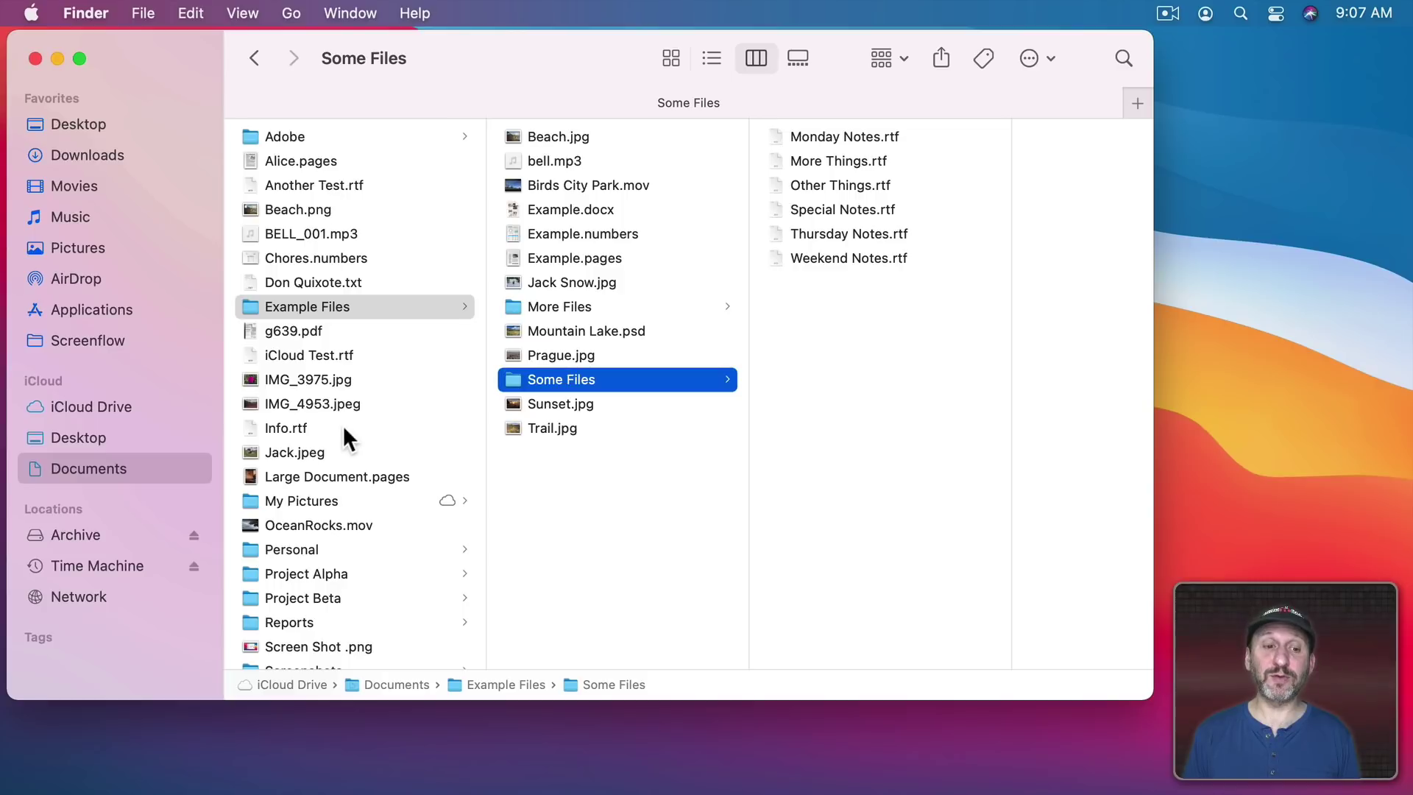
pyautogui.click(302, 580)
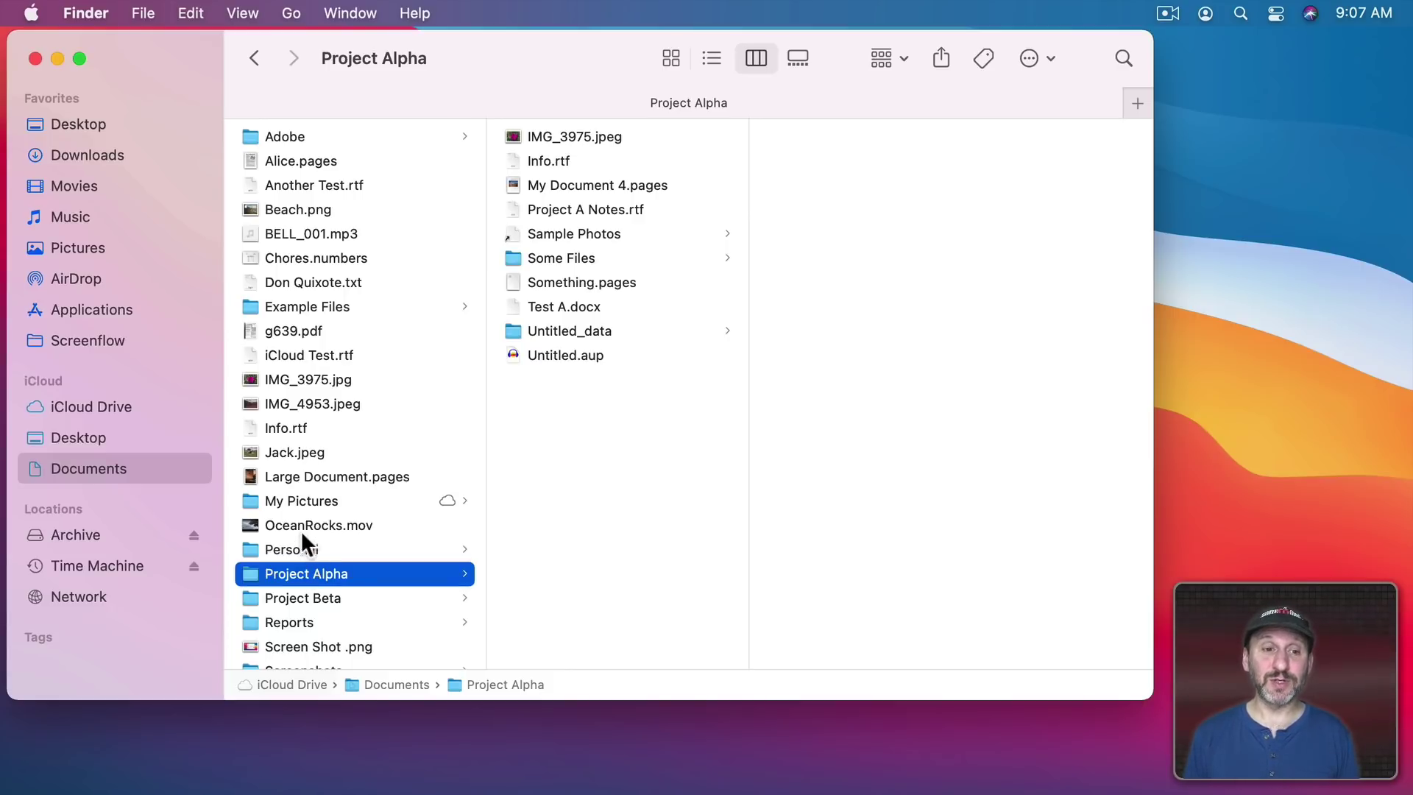
pyautogui.click(288, 306)
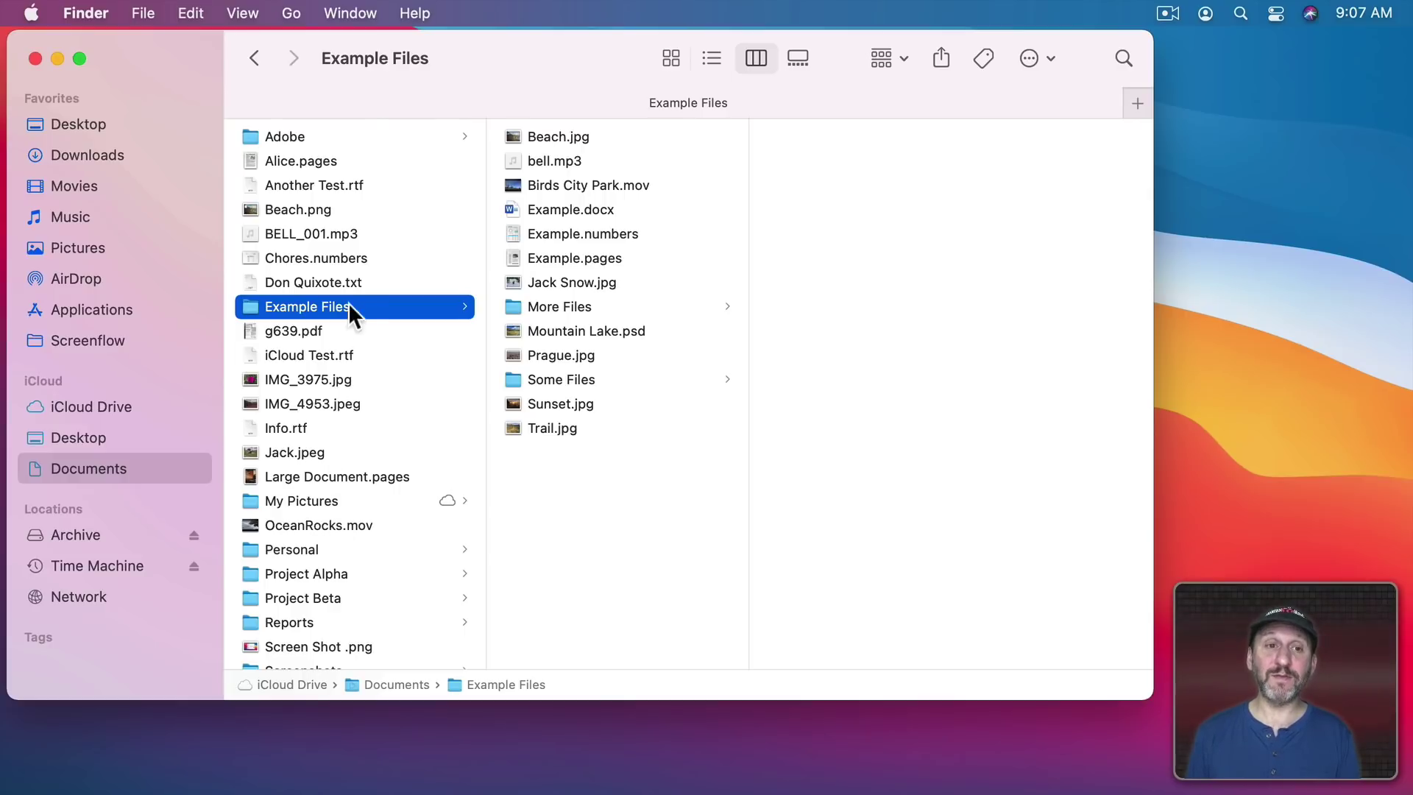
pyautogui.keyDown('super'); pyautogui.click(370, 56); pyautogui.keyUp('super')
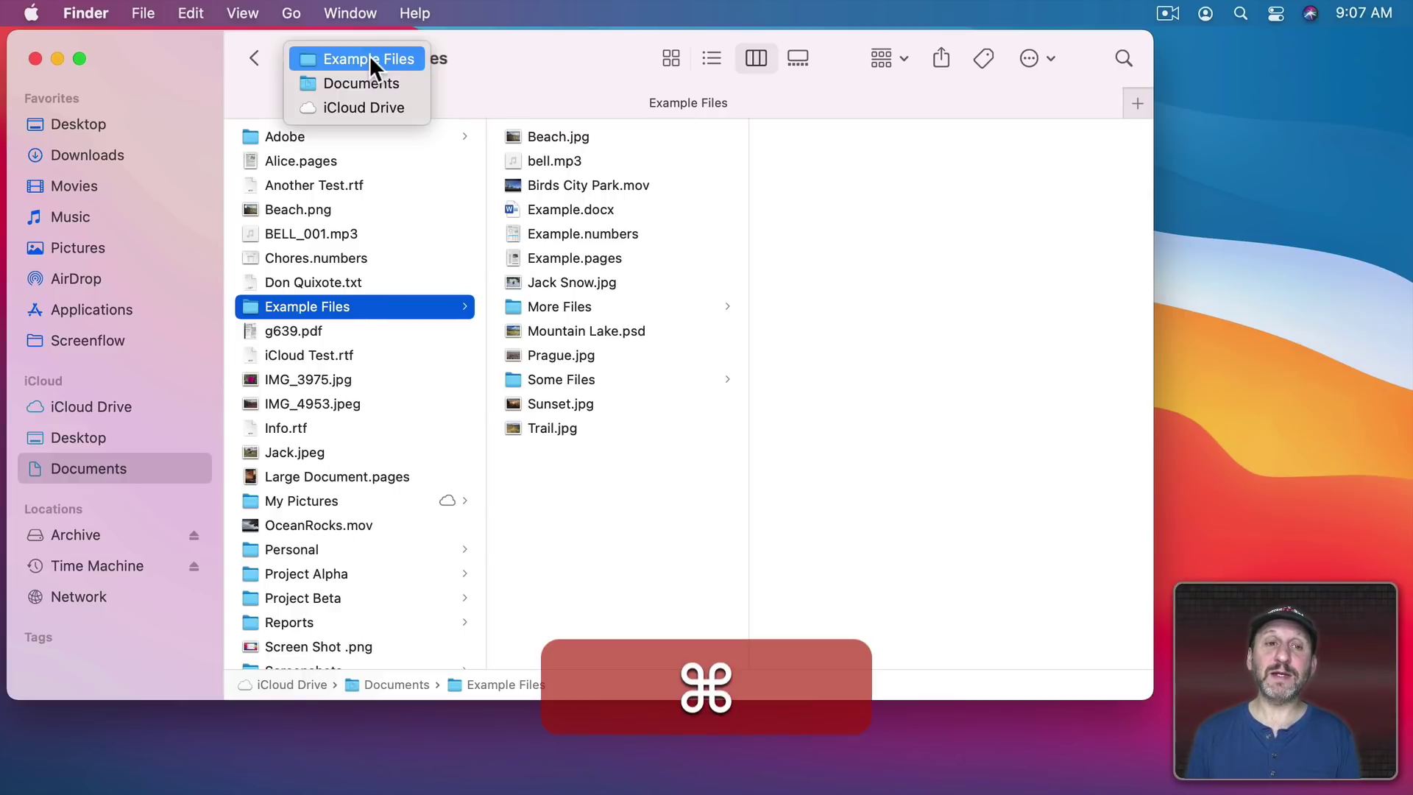
pyautogui.click(502, 64)
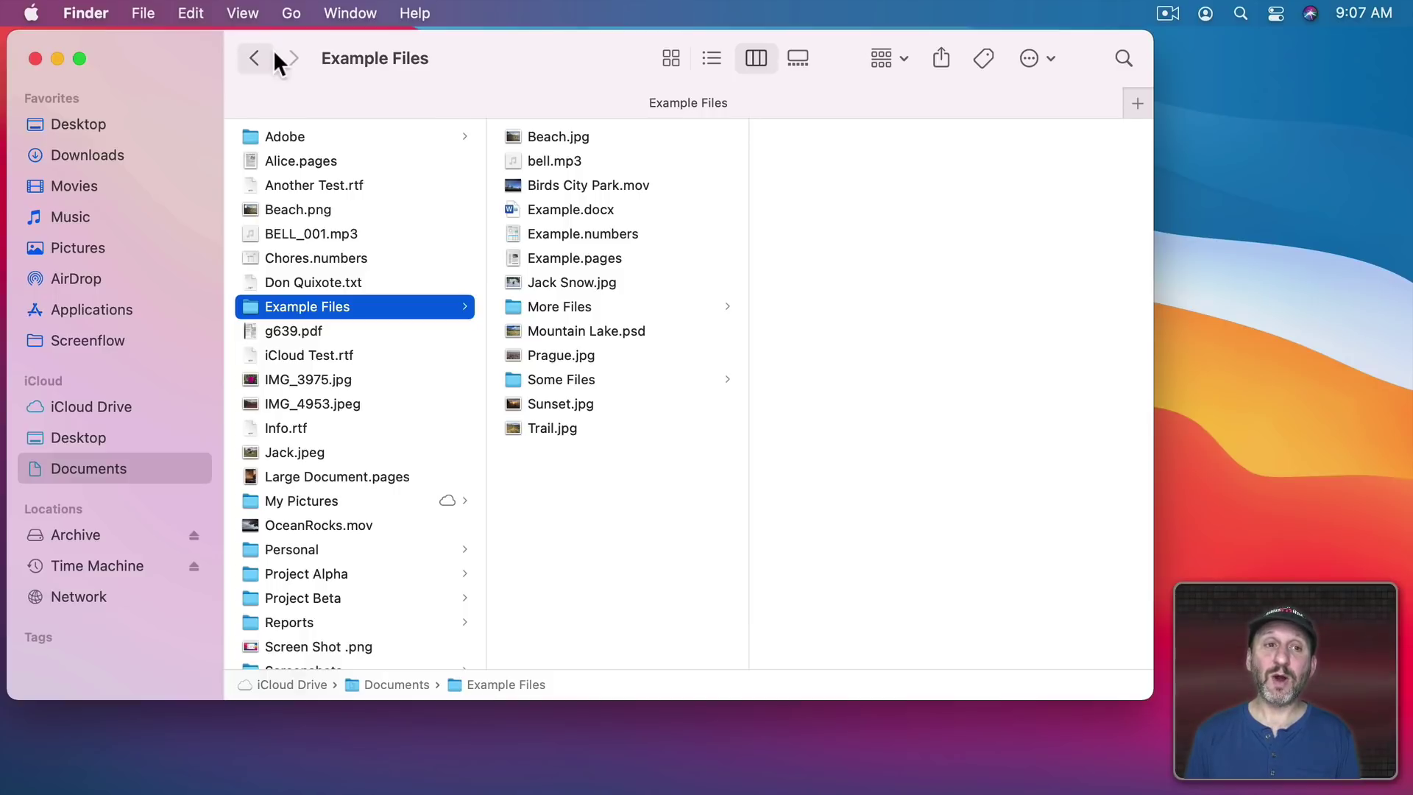
pyautogui.click(292, 13)
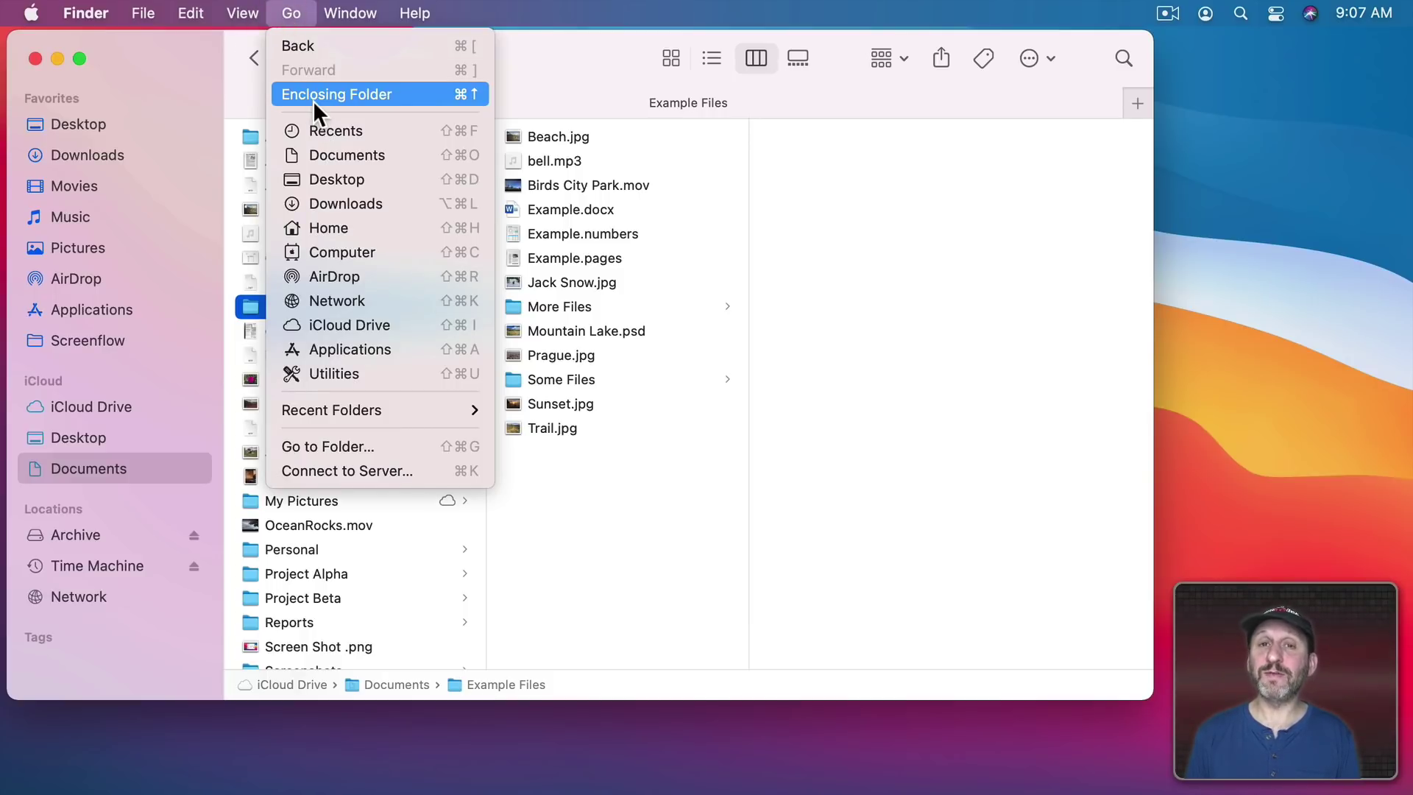
pyautogui.click(780, 234)
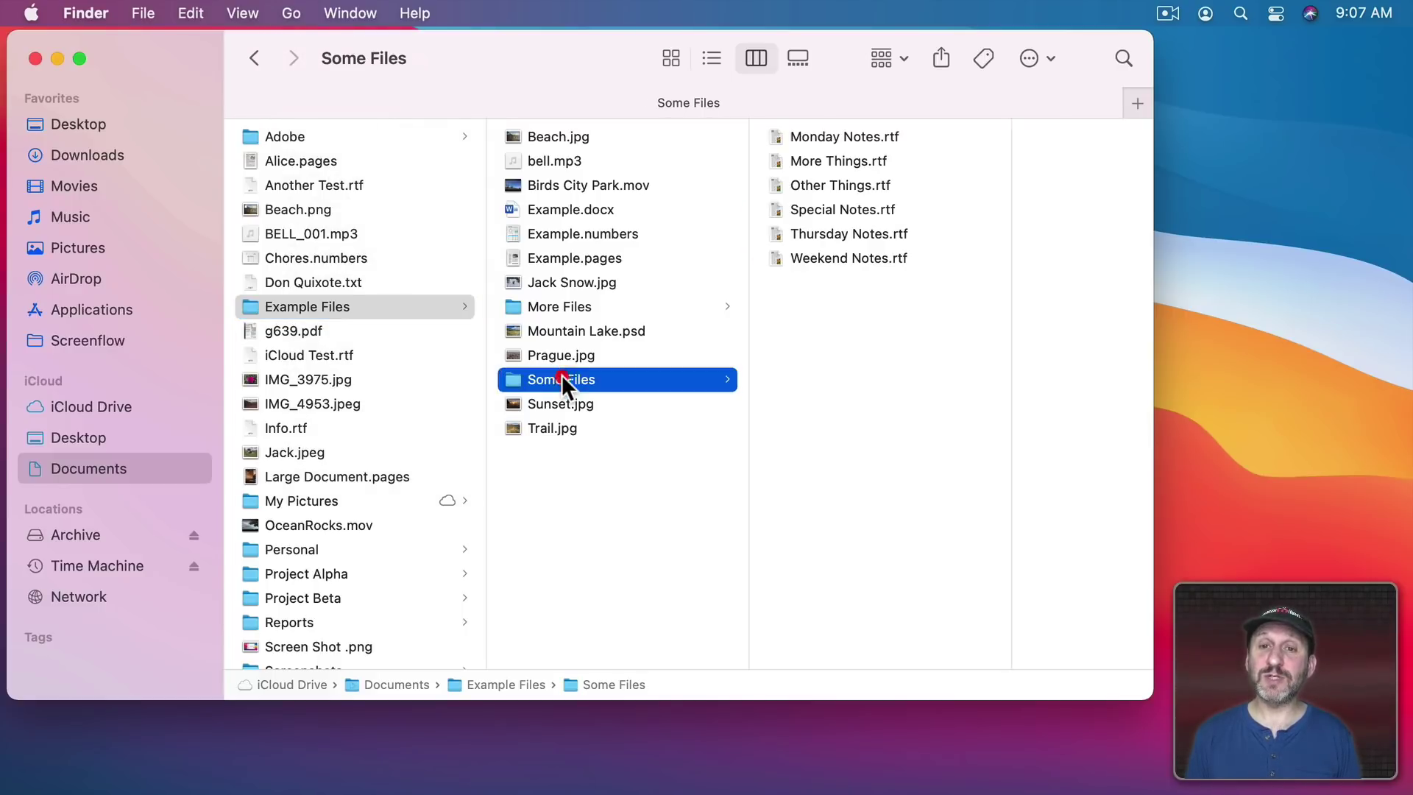
pyautogui.click(359, 308)
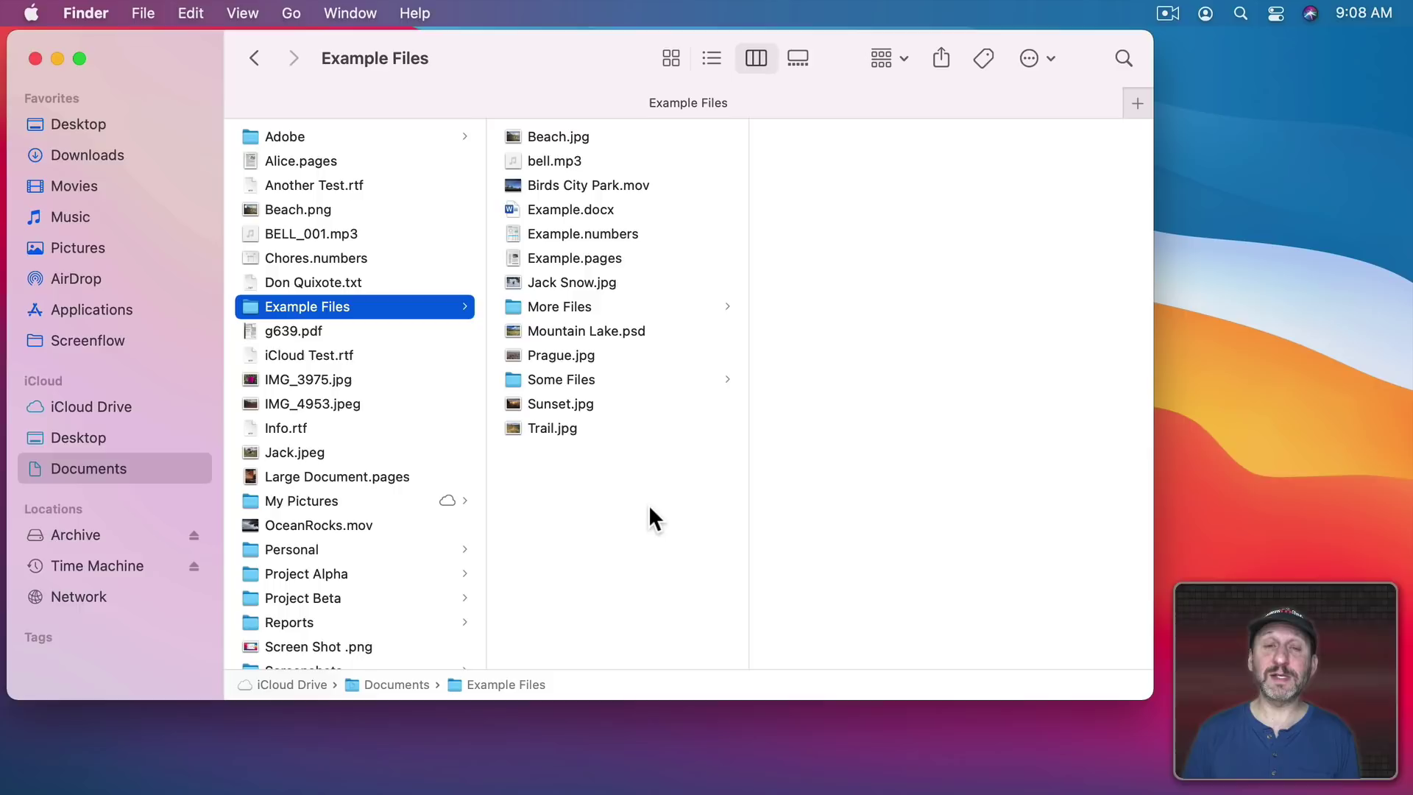
pyautogui.press('Up')
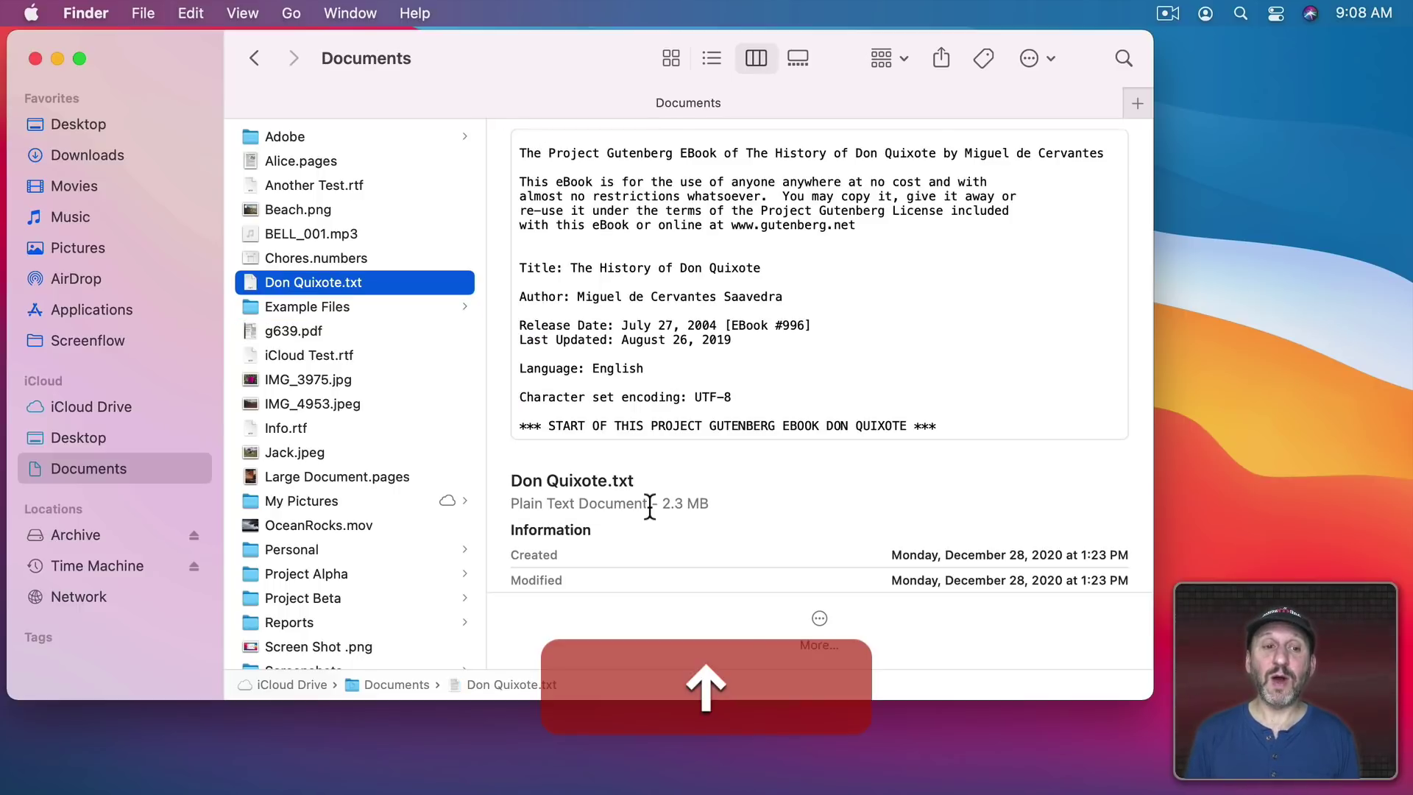
pyautogui.press('Down')
pyautogui.press('Down')
pyautogui.press('Up')
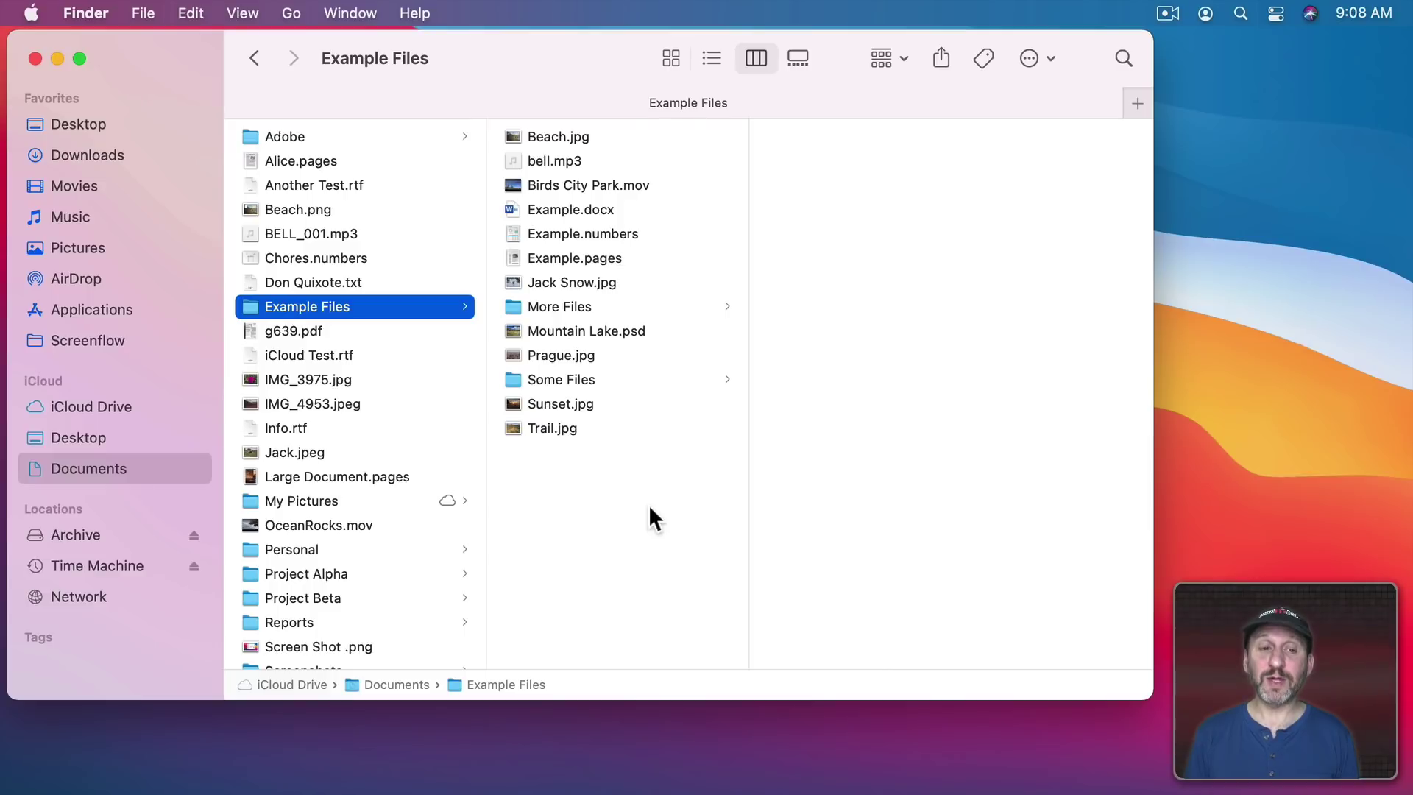
pyautogui.press('Right')
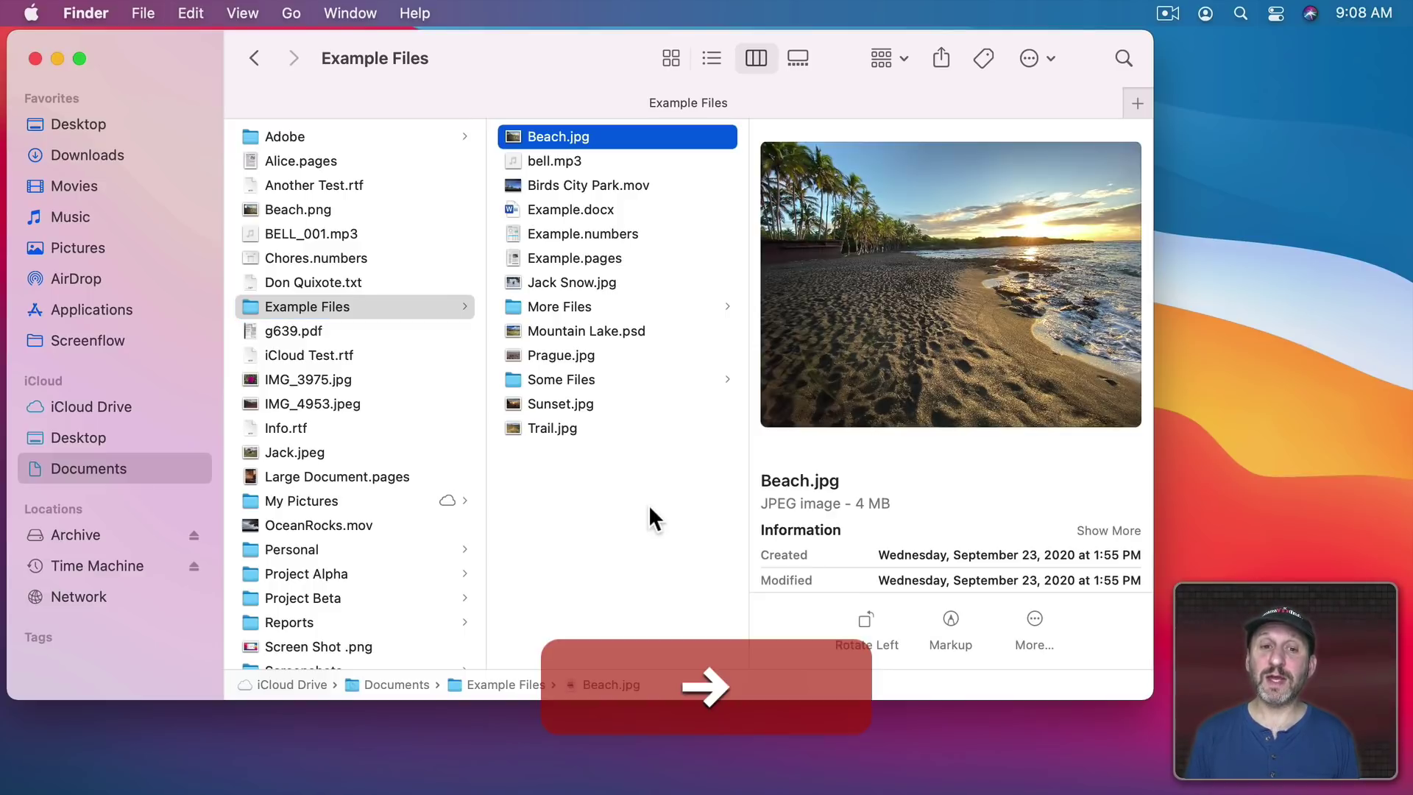
pyautogui.press('Down')
pyautogui.press('Down')
pyautogui.press('Down')
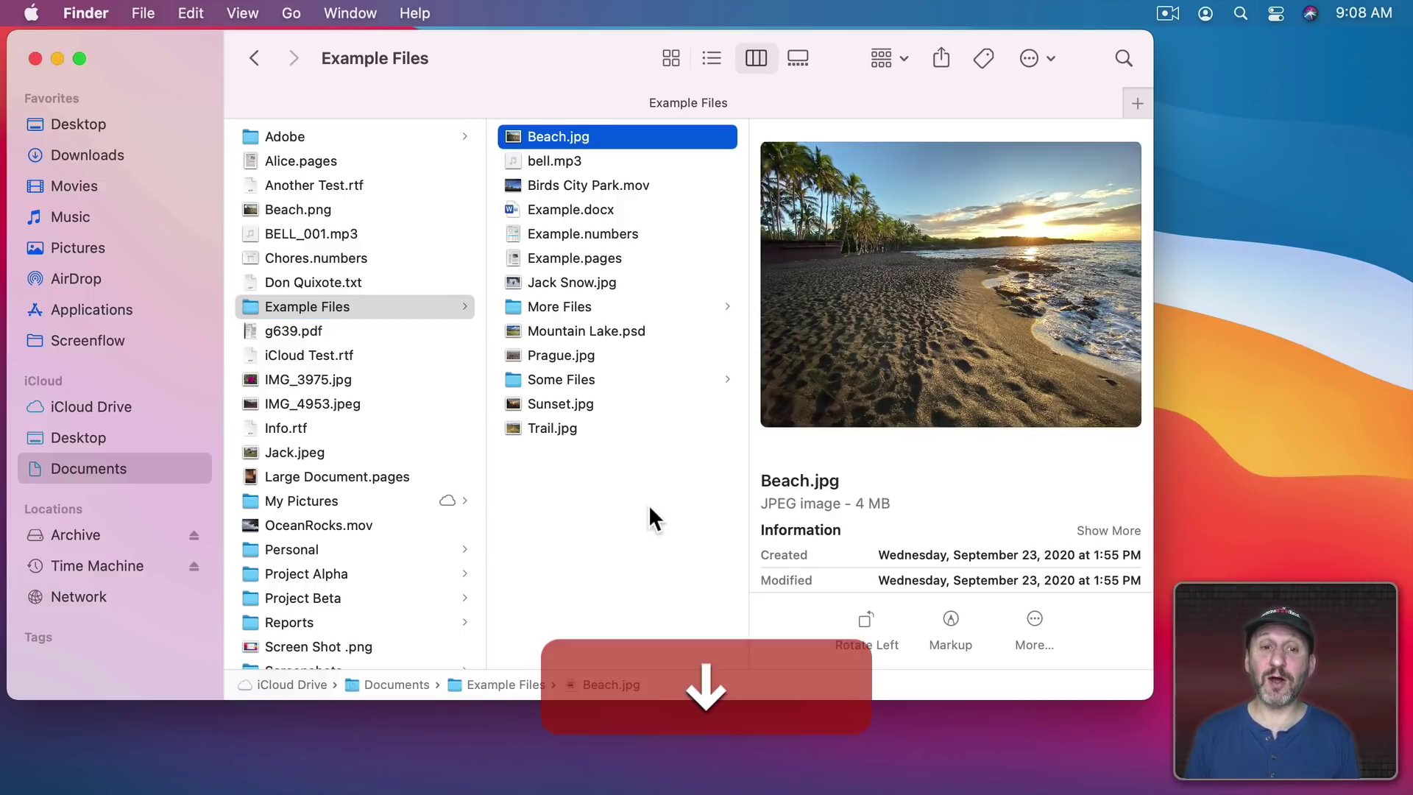
pyautogui.press('Down')
pyautogui.press('Down')
pyautogui.press('Down')
pyautogui.press('Down')
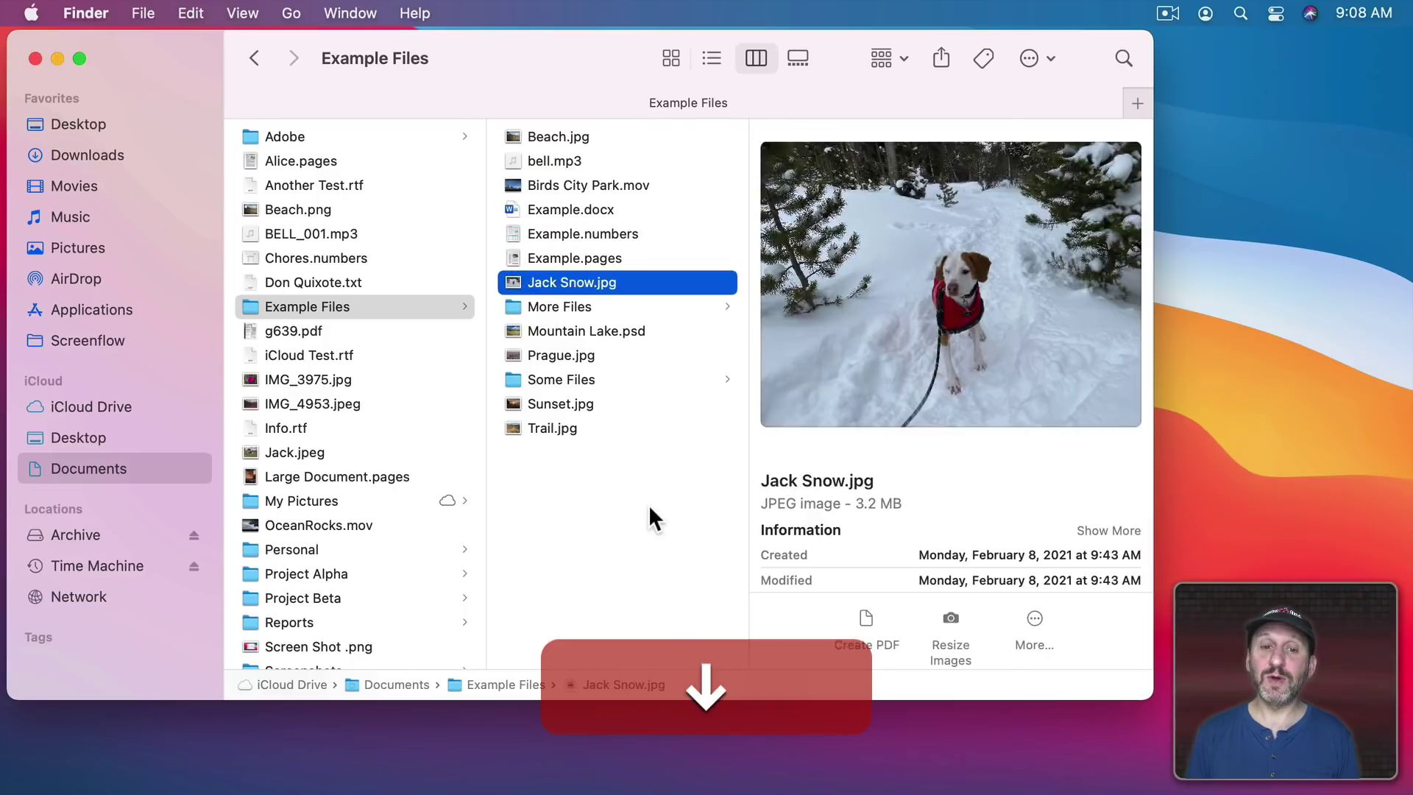
pyautogui.press('Down')
pyautogui.press('Down')
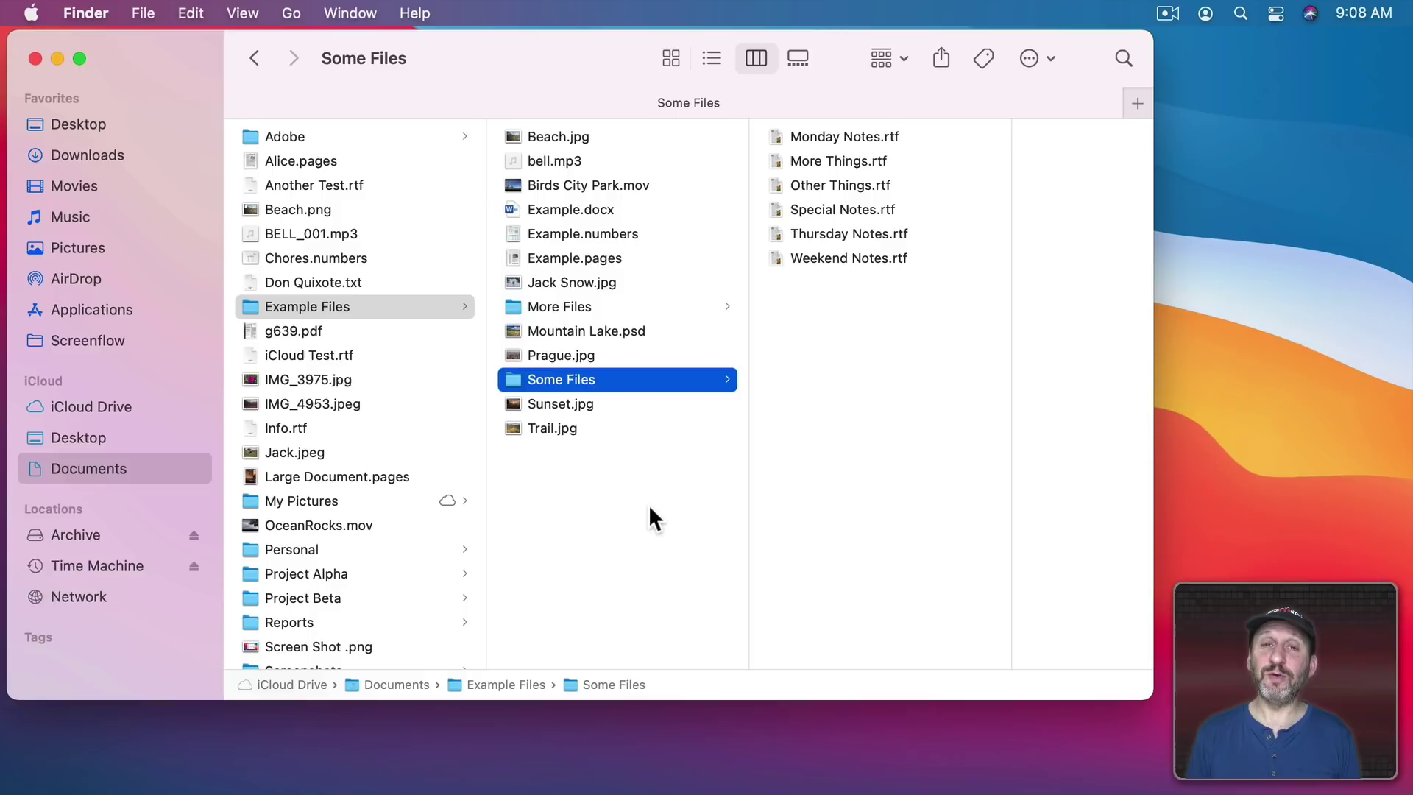
pyautogui.press('Left')
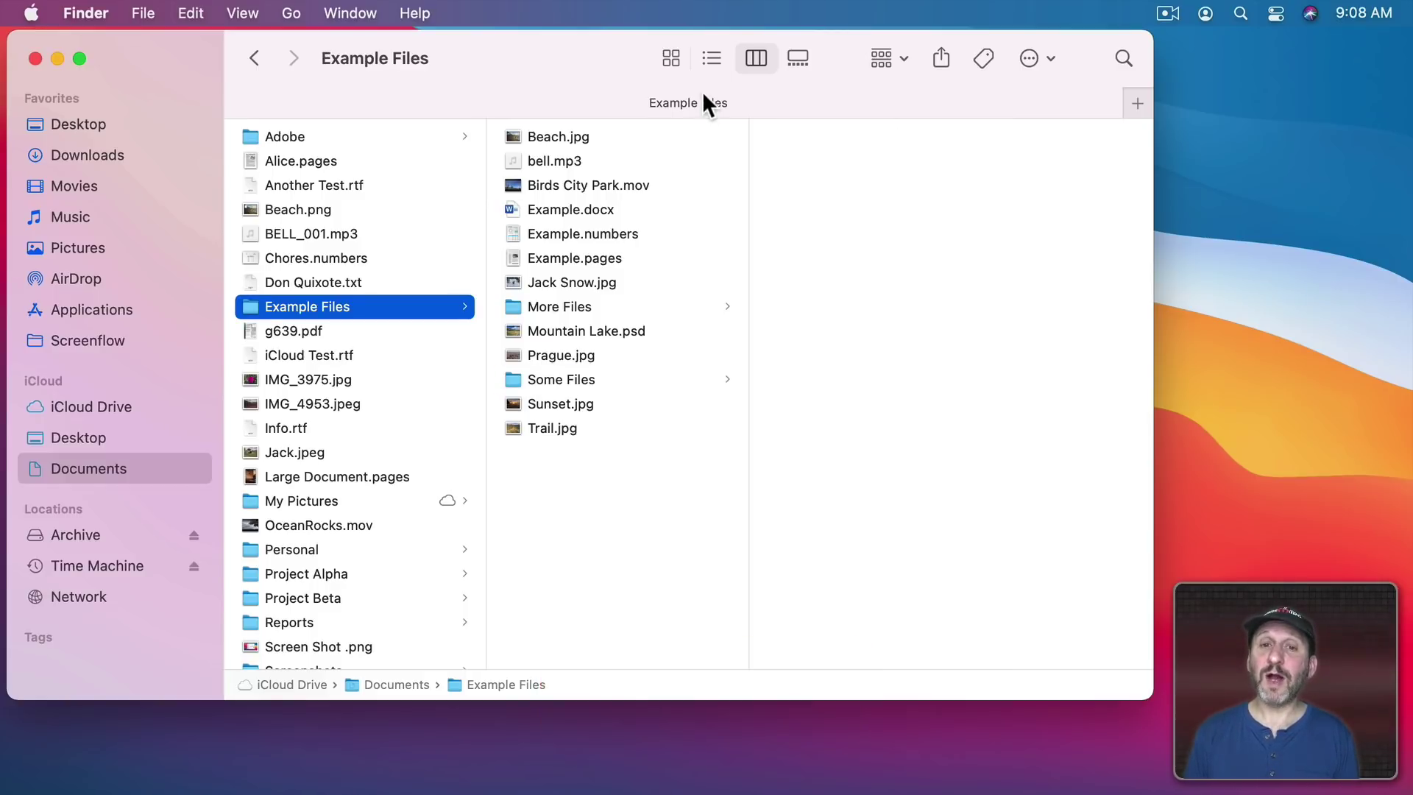
# Step: Switch to list view, expand Some Files inline, and show then dismiss the enclosing-folder pop-up
pyautogui.click(712, 57)
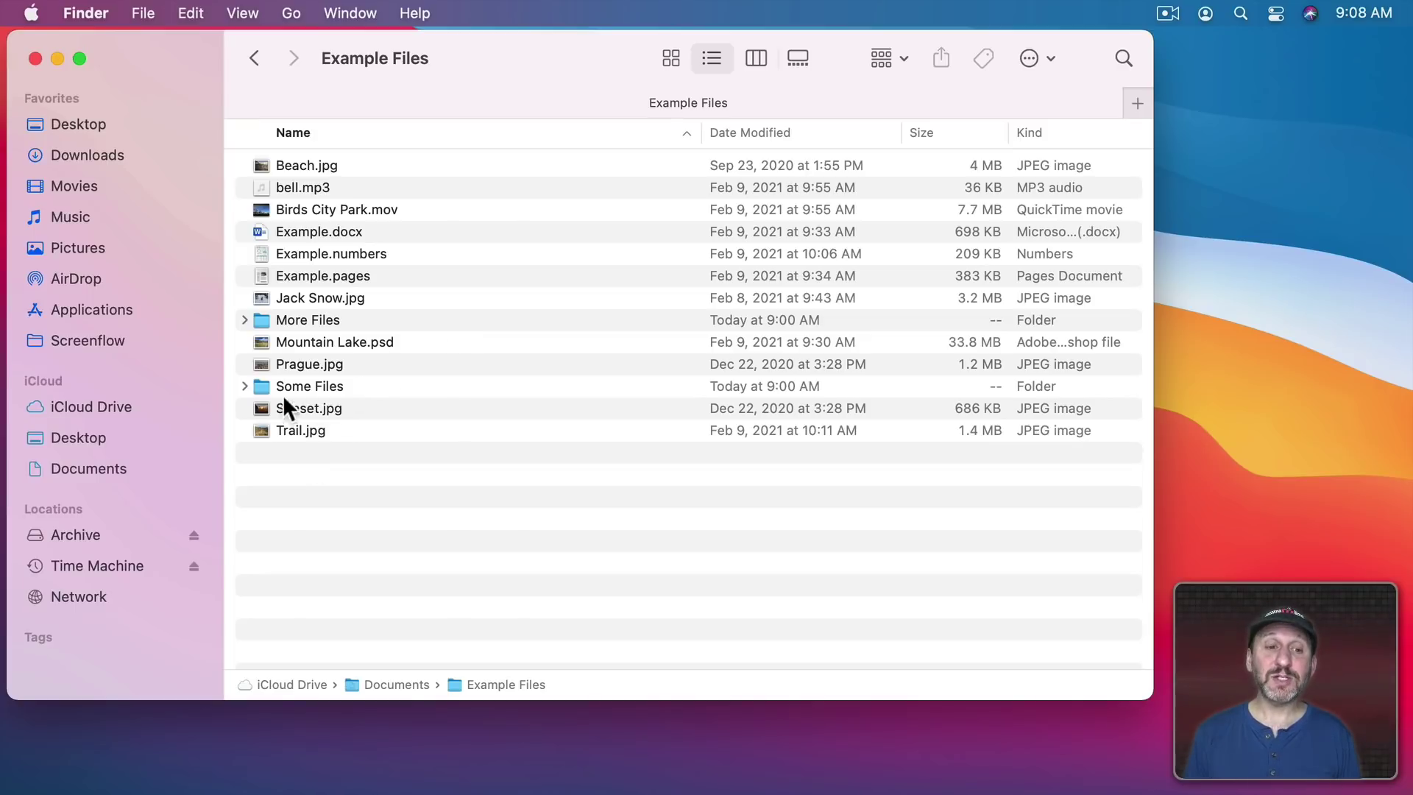
pyautogui.click(244, 386)
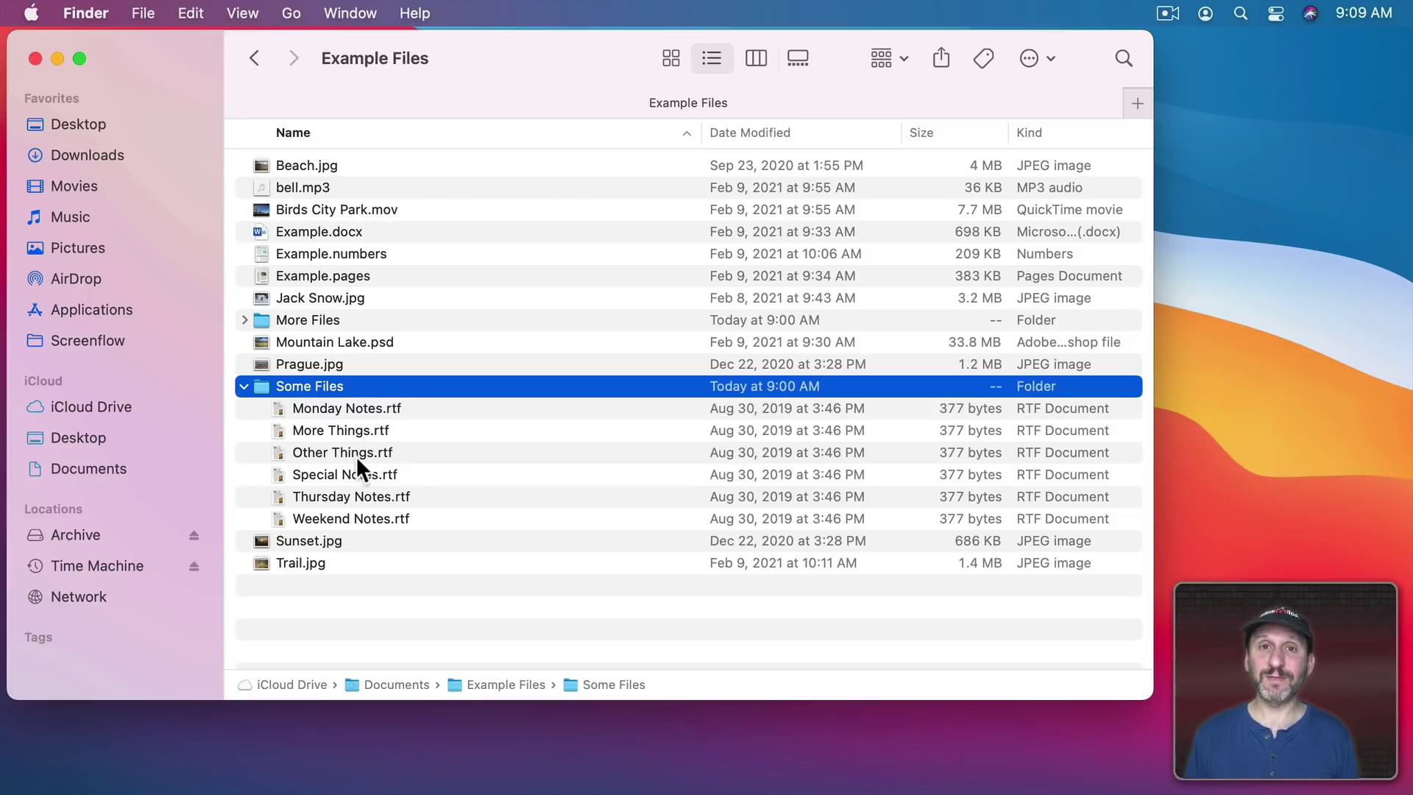
pyautogui.keyDown('super'); pyautogui.click(364, 55); pyautogui.keyUp('super')
pyautogui.click(585, 79)
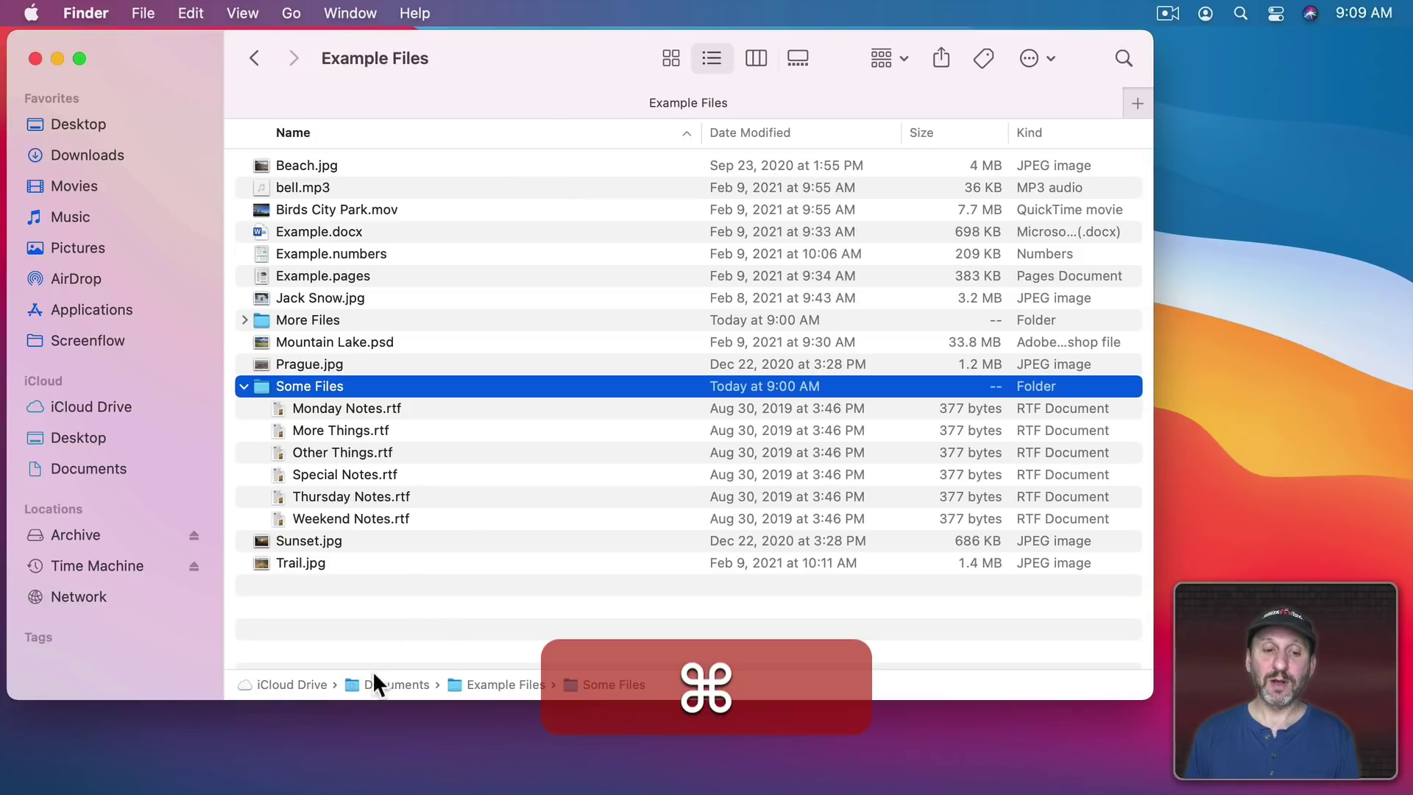
pyautogui.press('super')
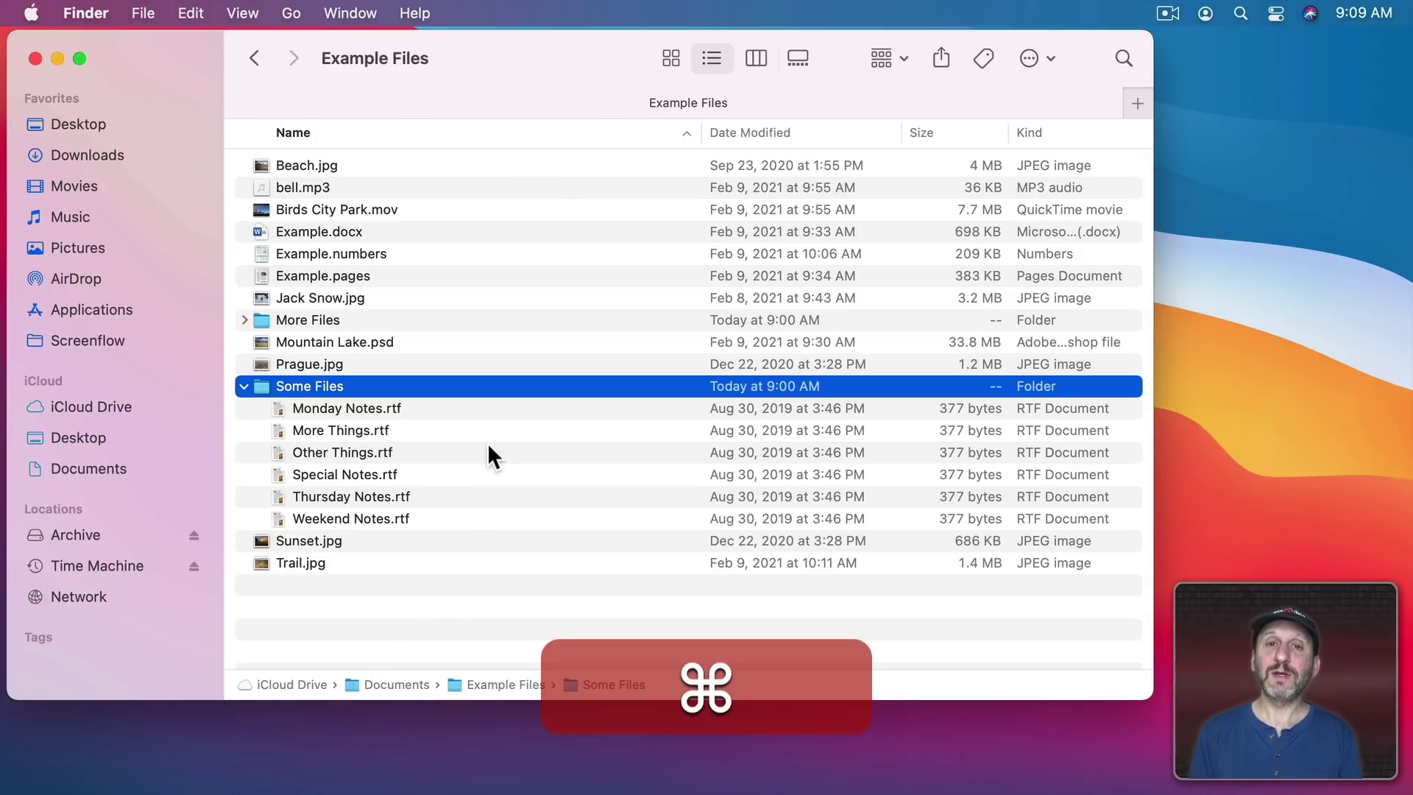
# Step: Go up to Documents, show it as a list, and expand Example Files inline
pyautogui.press('super+Up')
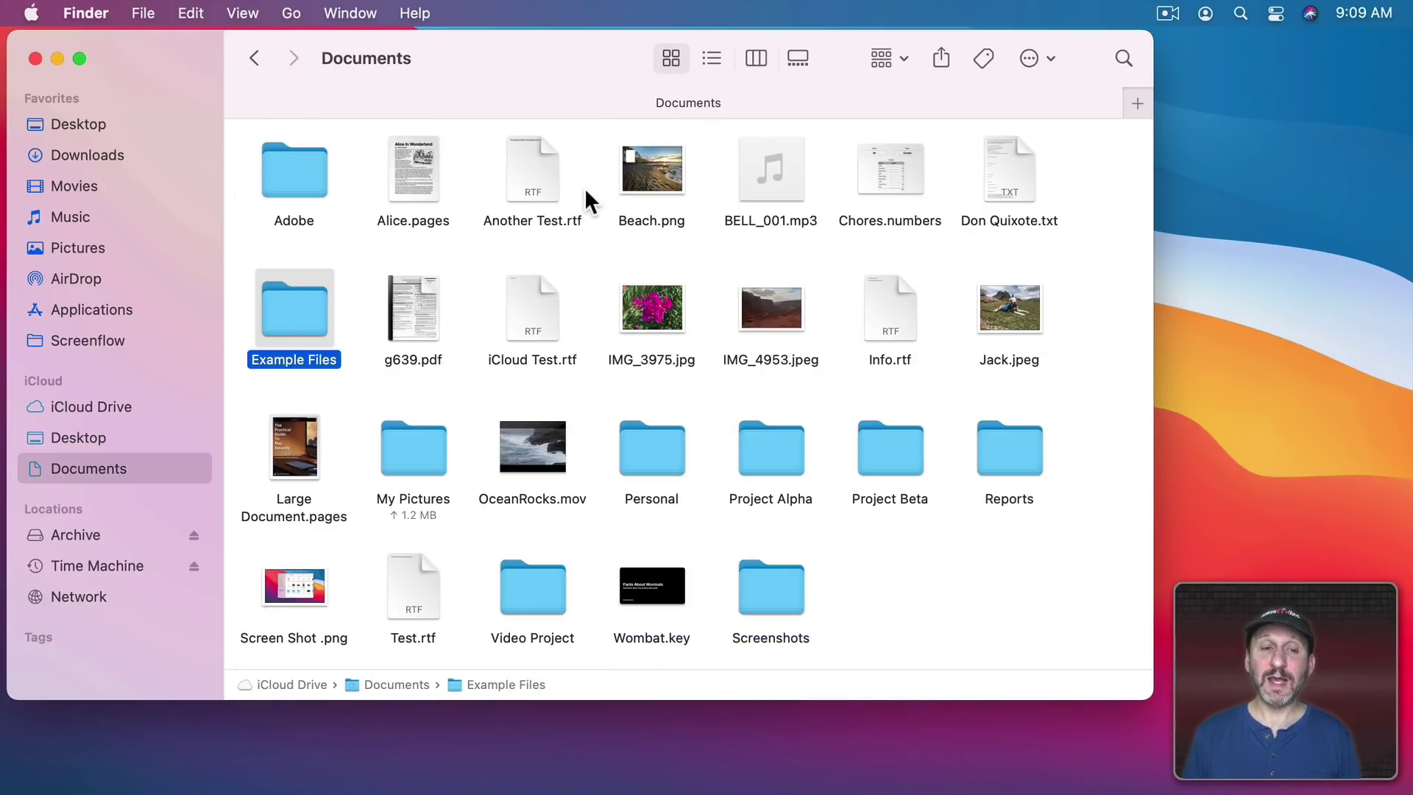
pyautogui.click(712, 58)
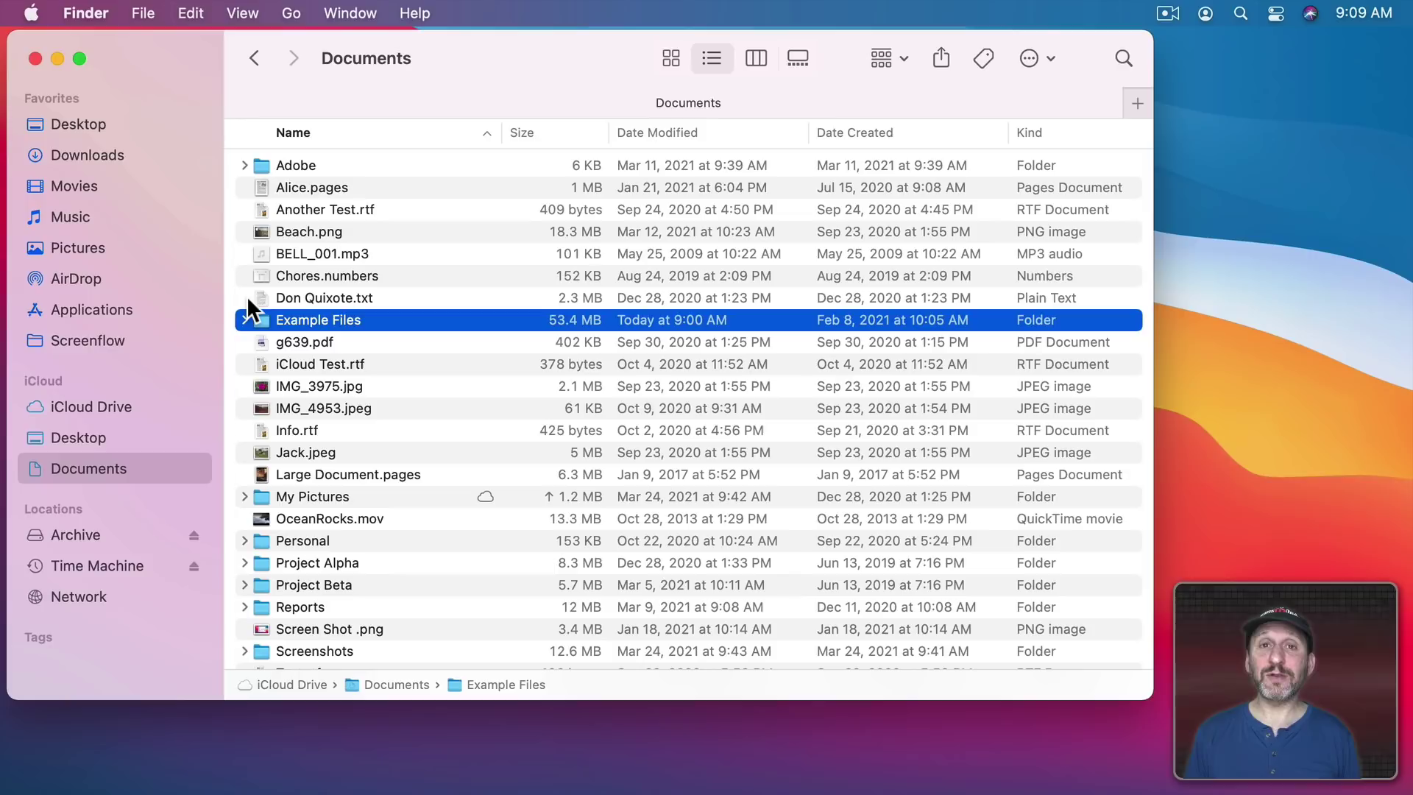
pyautogui.click(242, 319)
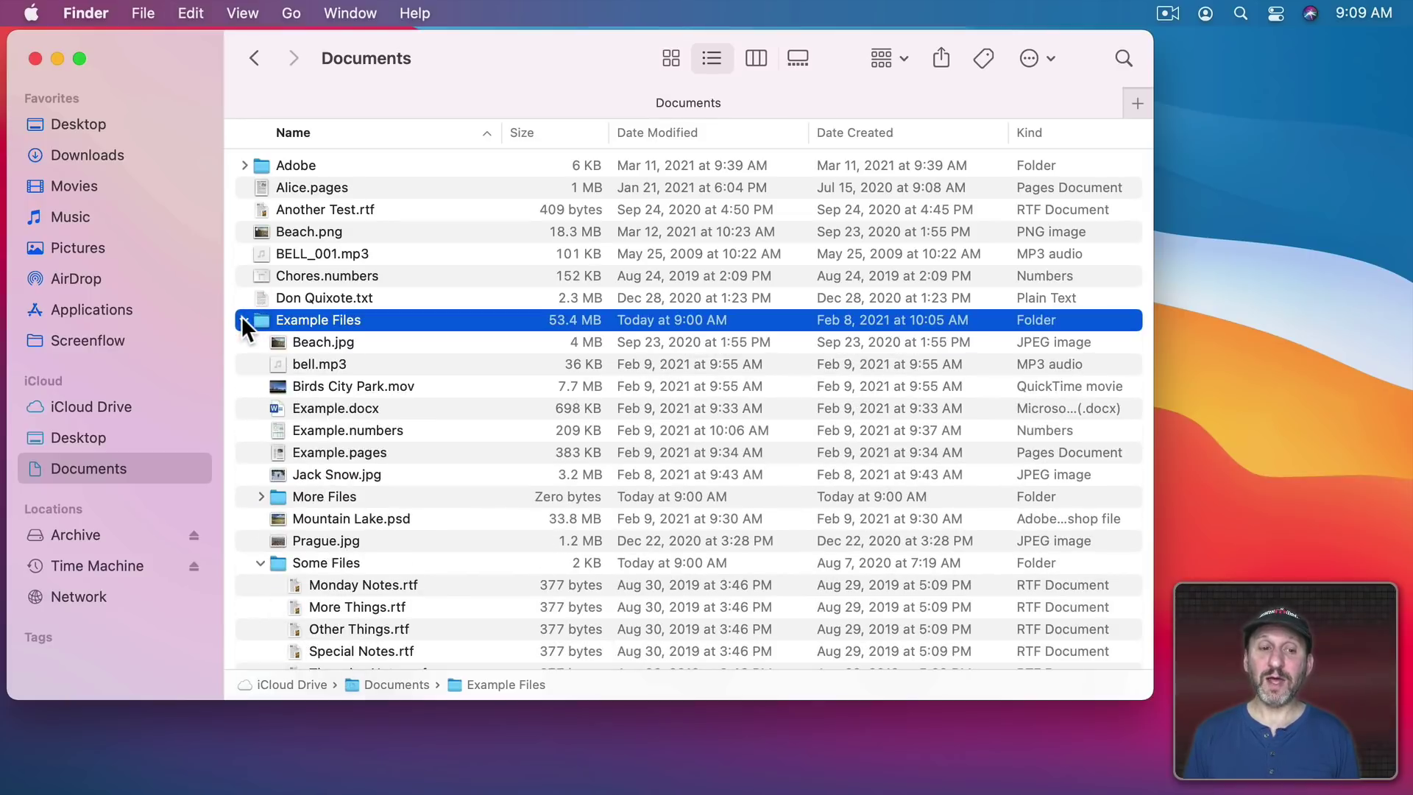
pyautogui.scroll(-5, 288, 566)
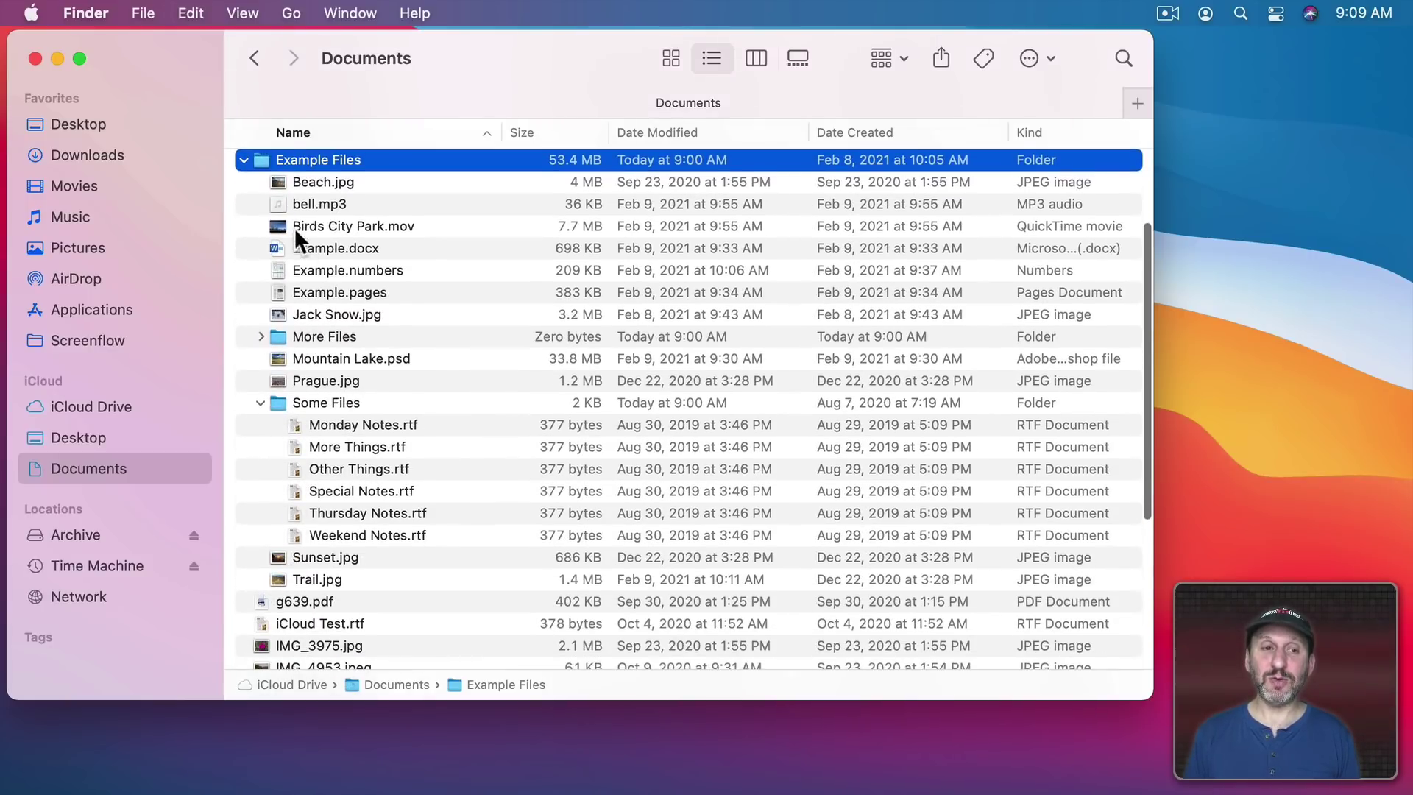
pyautogui.scroll(5, 298, 234)
pyautogui.scroll(-6, 304, 317)
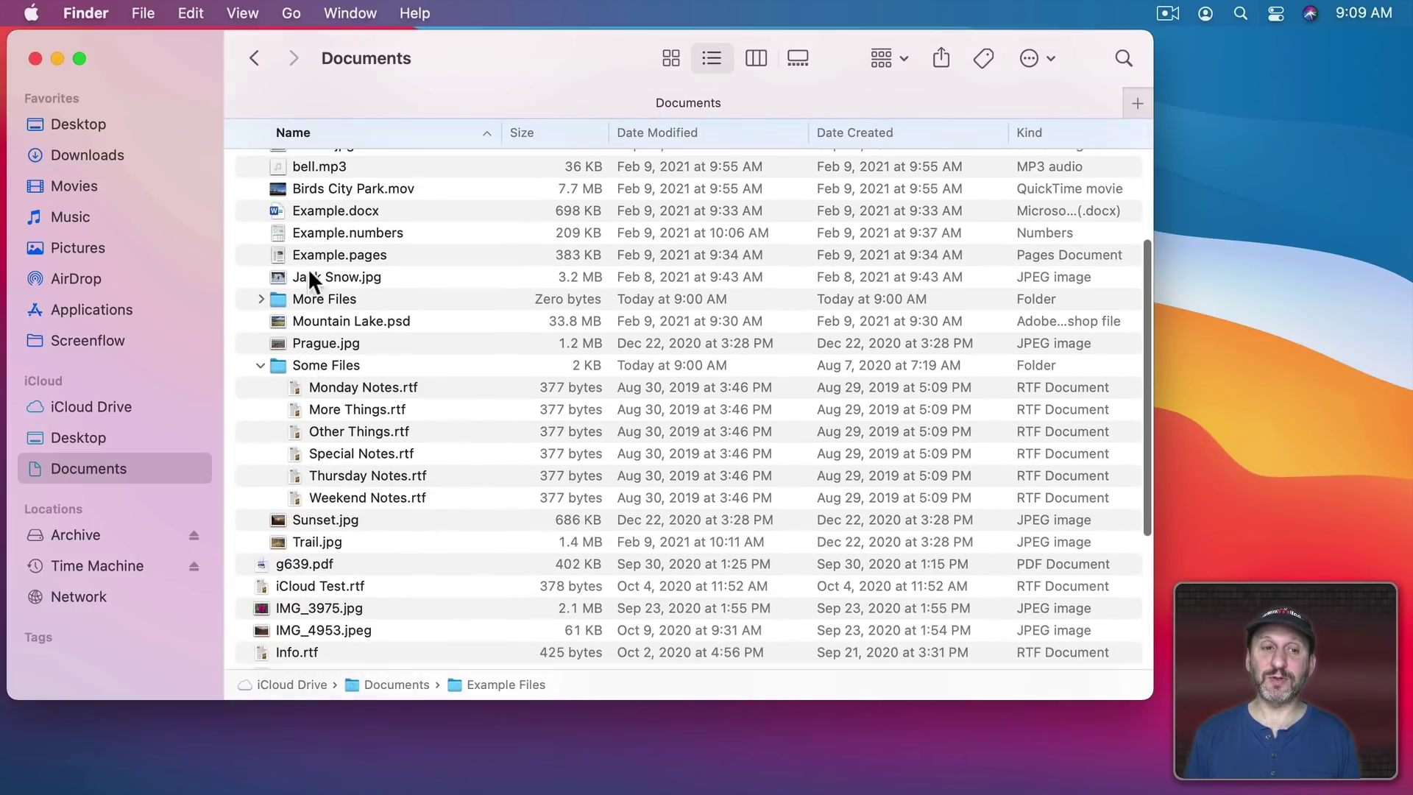
pyautogui.scroll(-4, 319, 221)
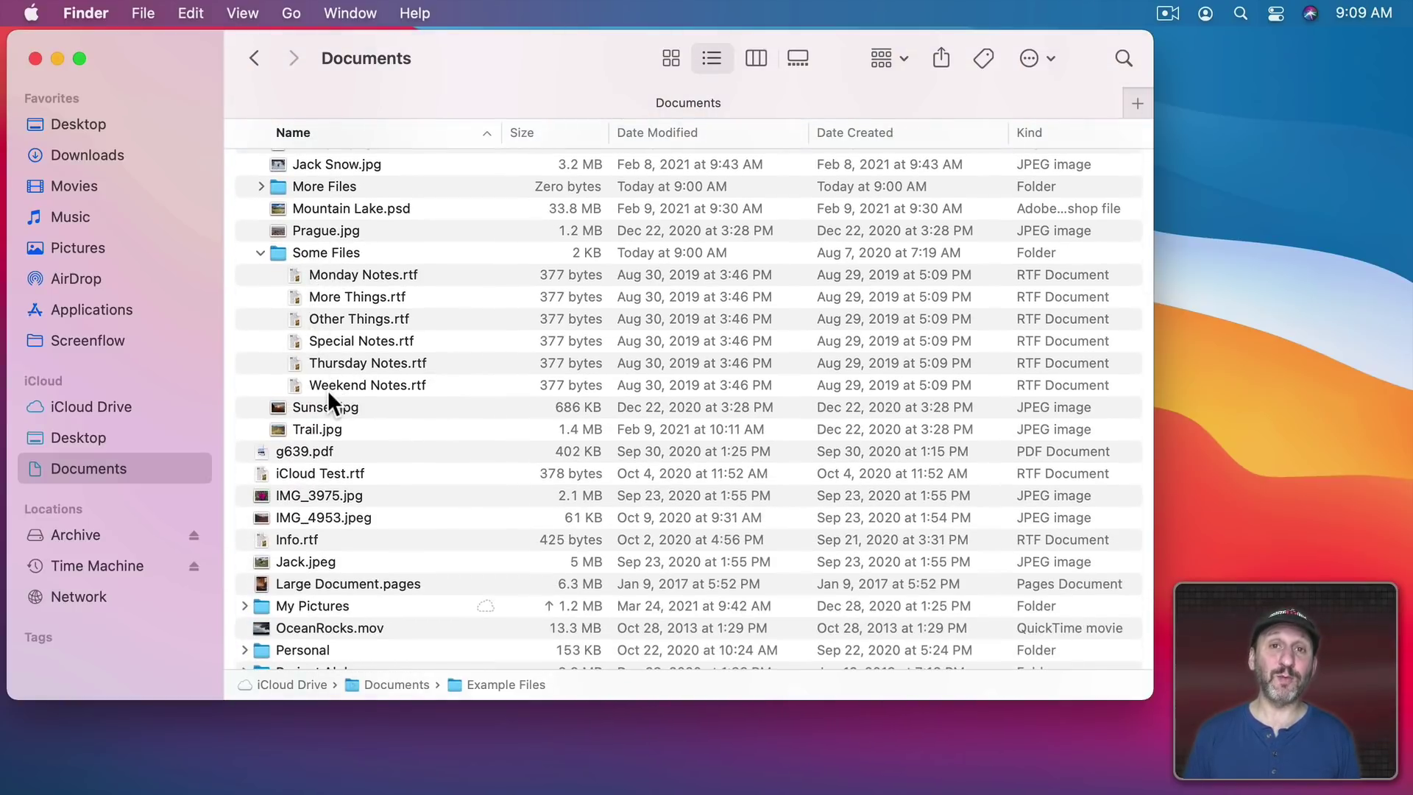
pyautogui.scroll(-2, 329, 398)
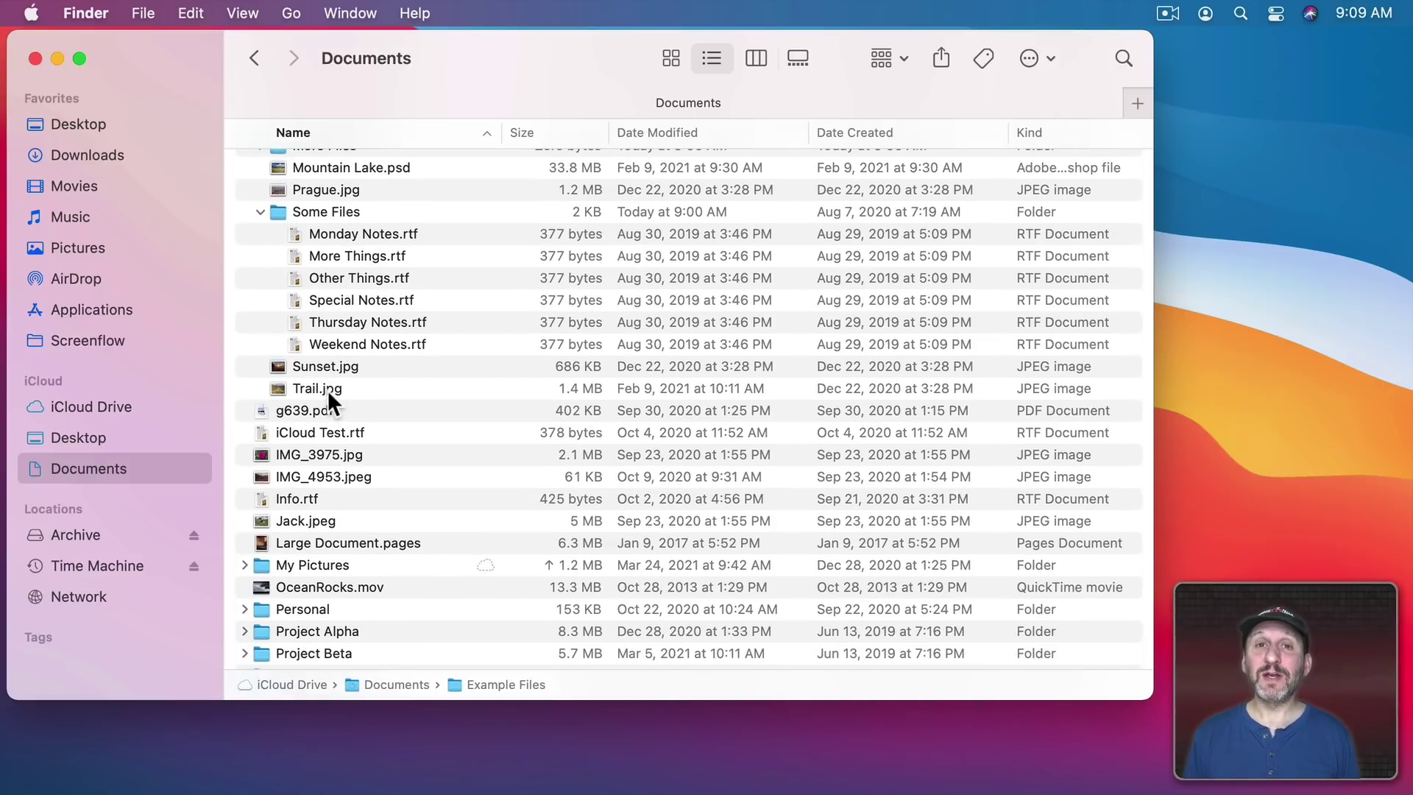
pyautogui.scroll(-2, 328, 397)
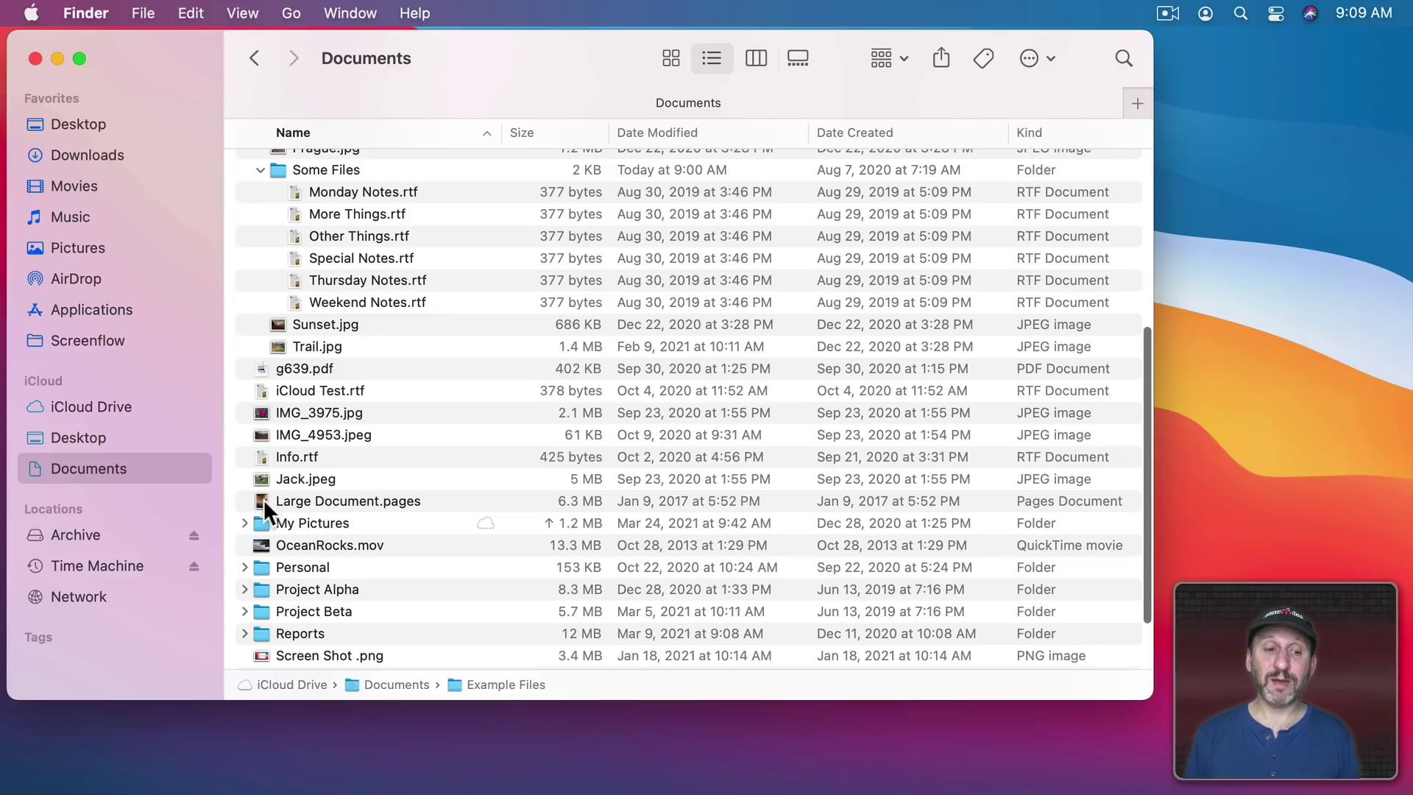
# Step: Expand My Pictures, then use arrow keys to select Beach.jpg and collapse and re-expand Example Files
pyautogui.click(245, 522)
pyautogui.scroll(-5, 244, 521)
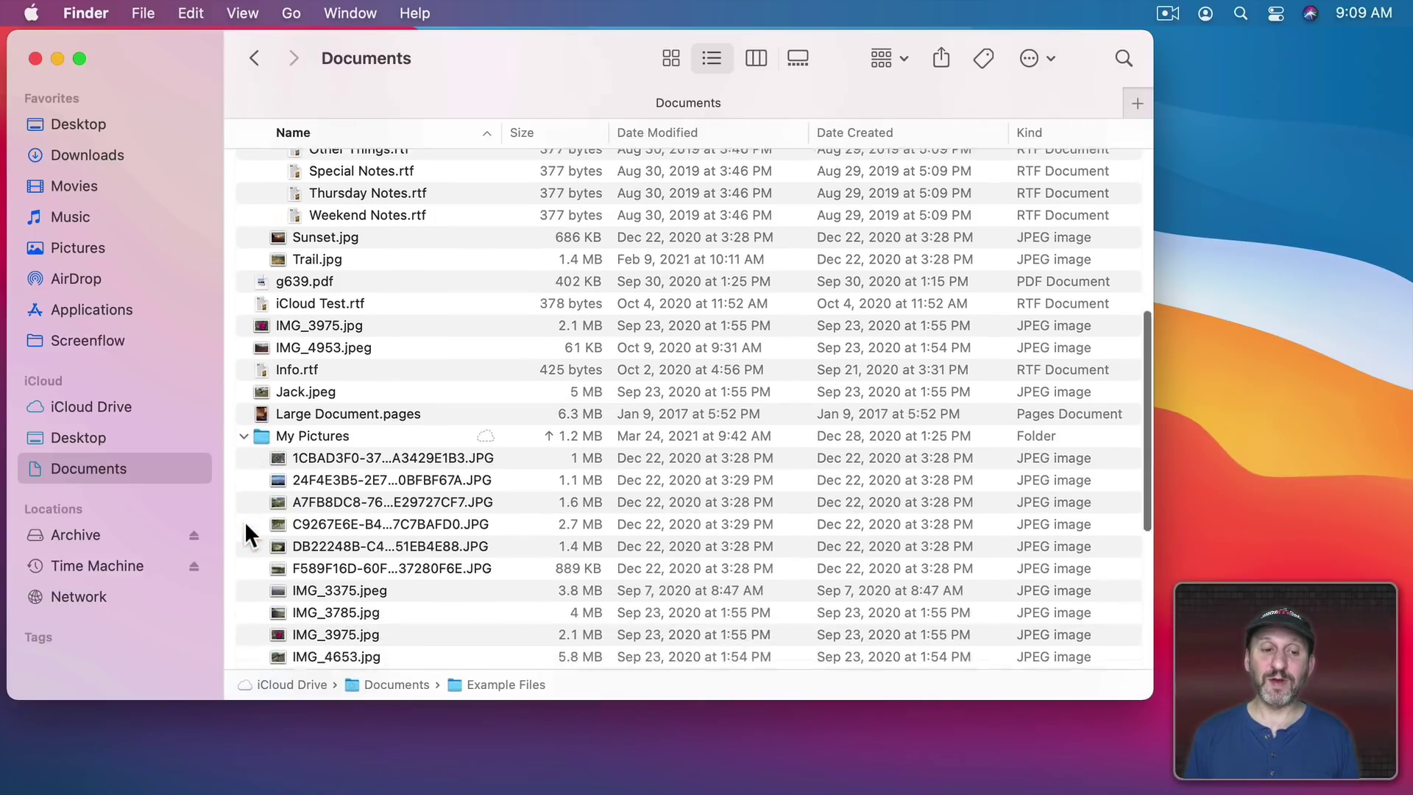
pyautogui.scroll(1, 308, 440)
pyautogui.scroll(-5, 307, 440)
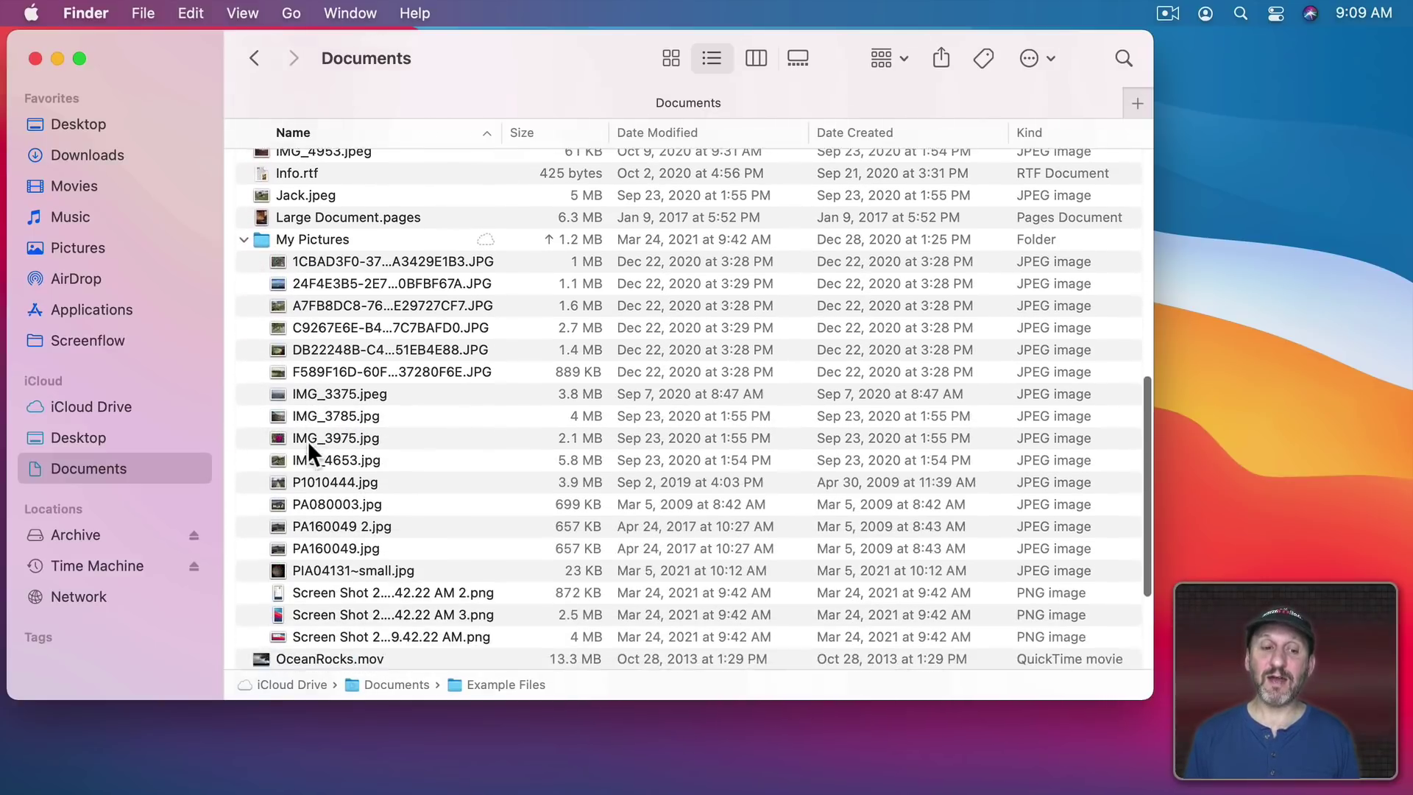
pyautogui.scroll(3, 308, 440)
pyautogui.scroll(10, 308, 440)
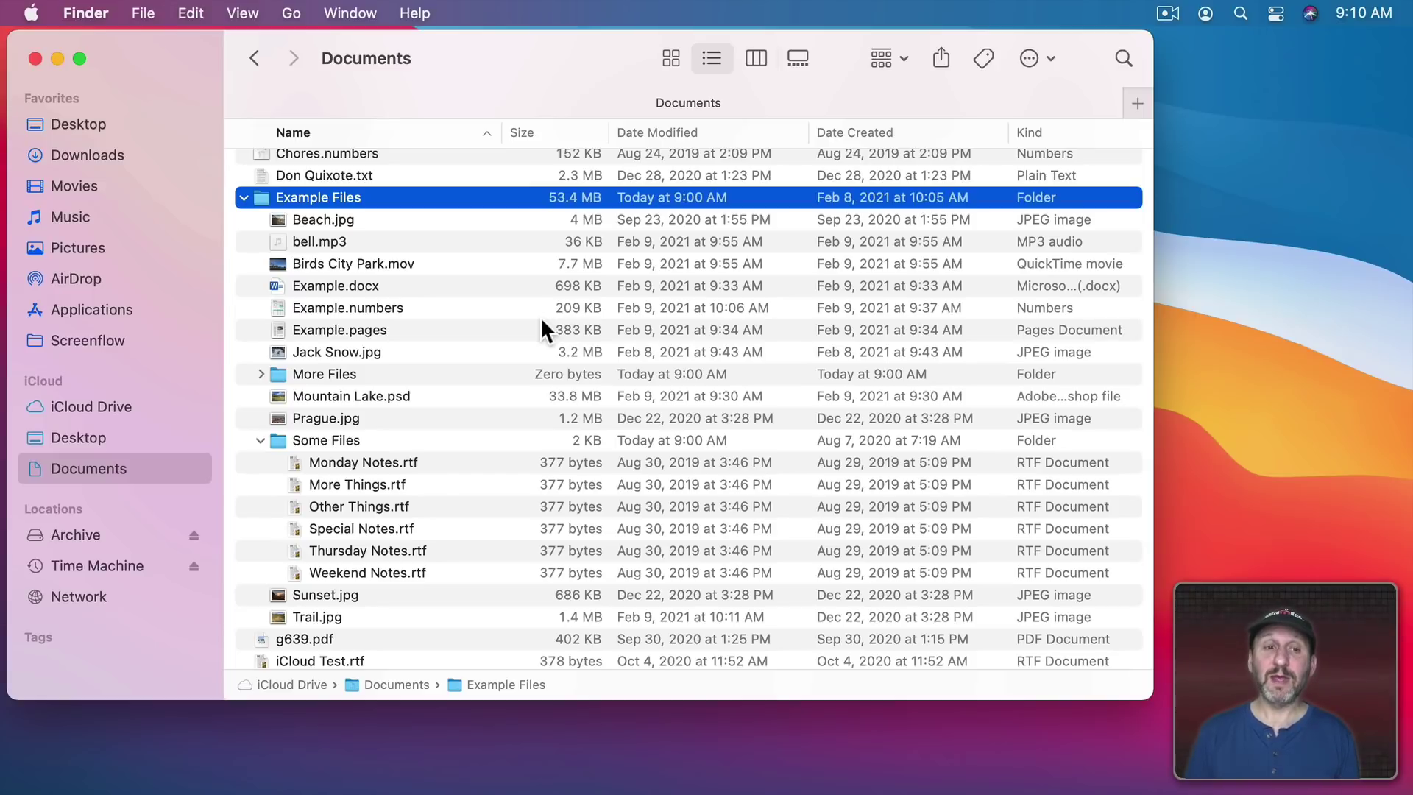
pyautogui.press('Down')
pyautogui.press('Down')
pyautogui.press('Up')
pyautogui.press('Up')
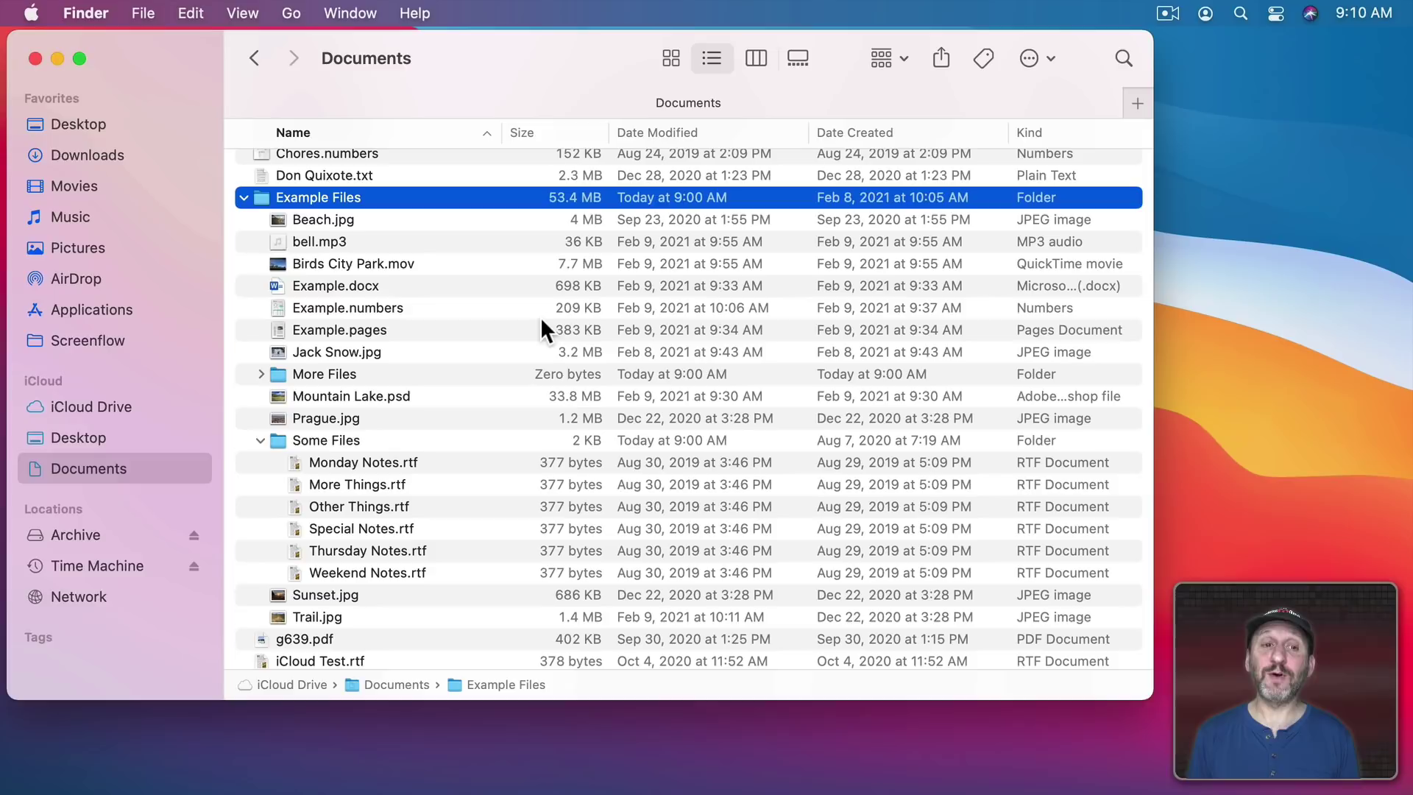
pyautogui.press('Left')
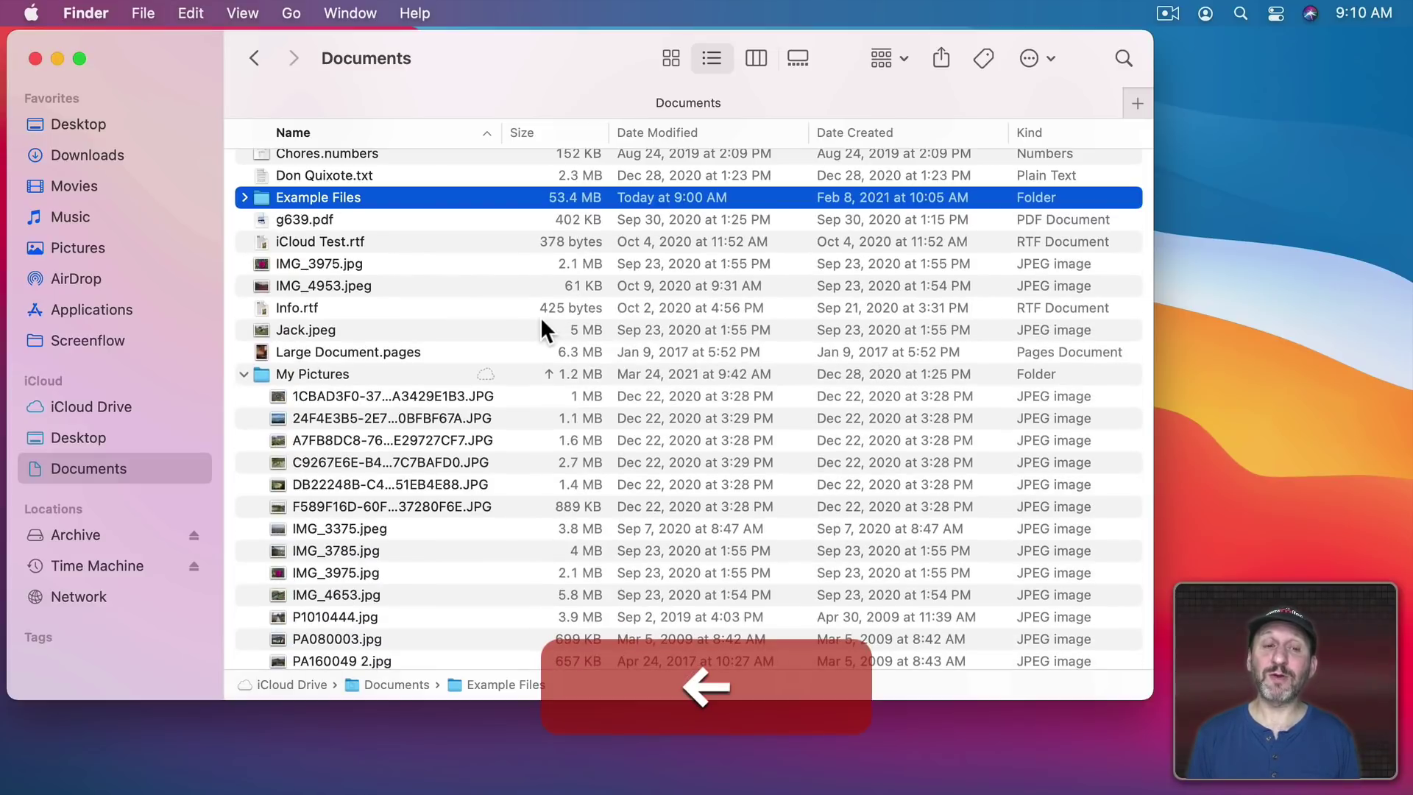
pyautogui.press('Right')
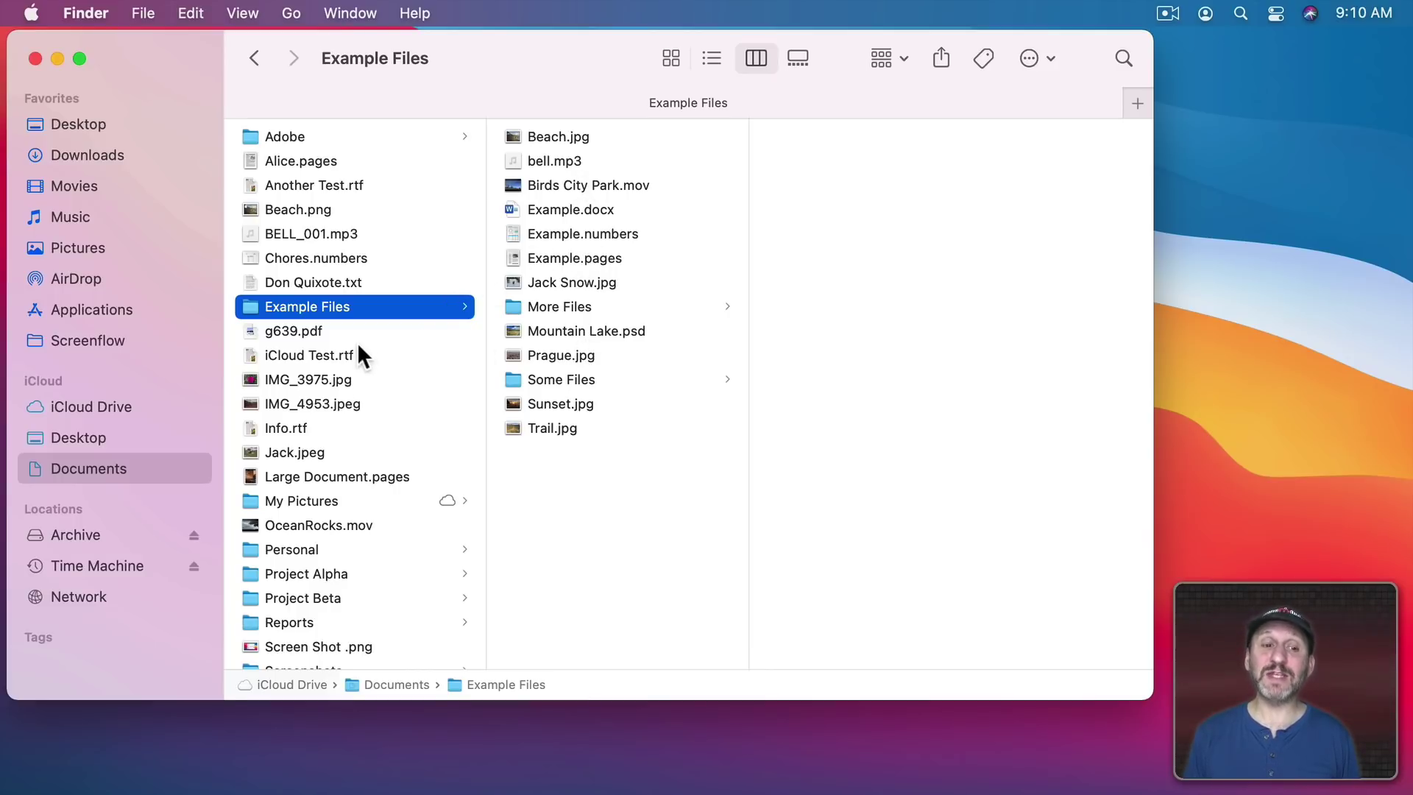
# Step: Browse the My Pictures, Personal and Example Files columns, drag Beach.jpg toward My Pictures, then switch to list view
pyautogui.click(300, 499)
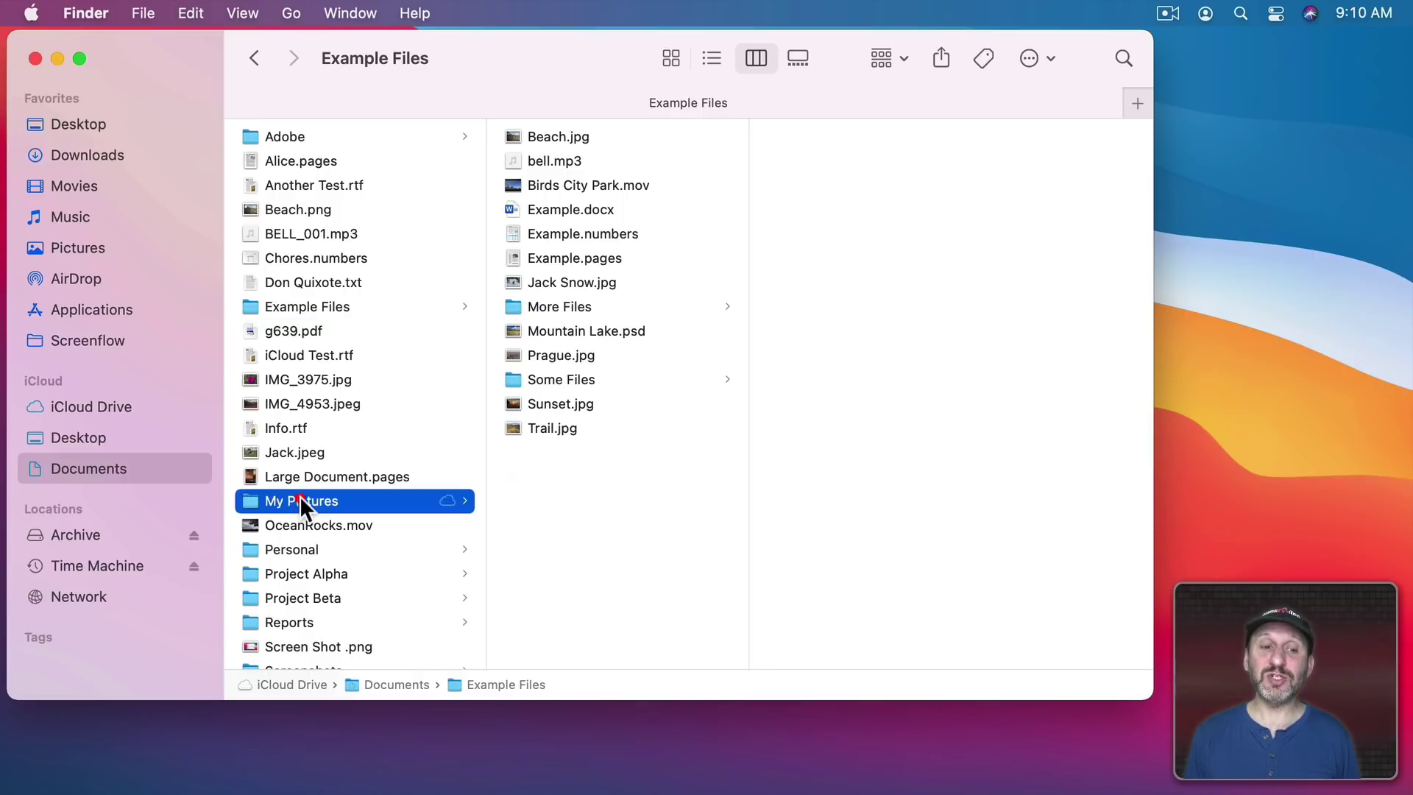
pyautogui.click(303, 549)
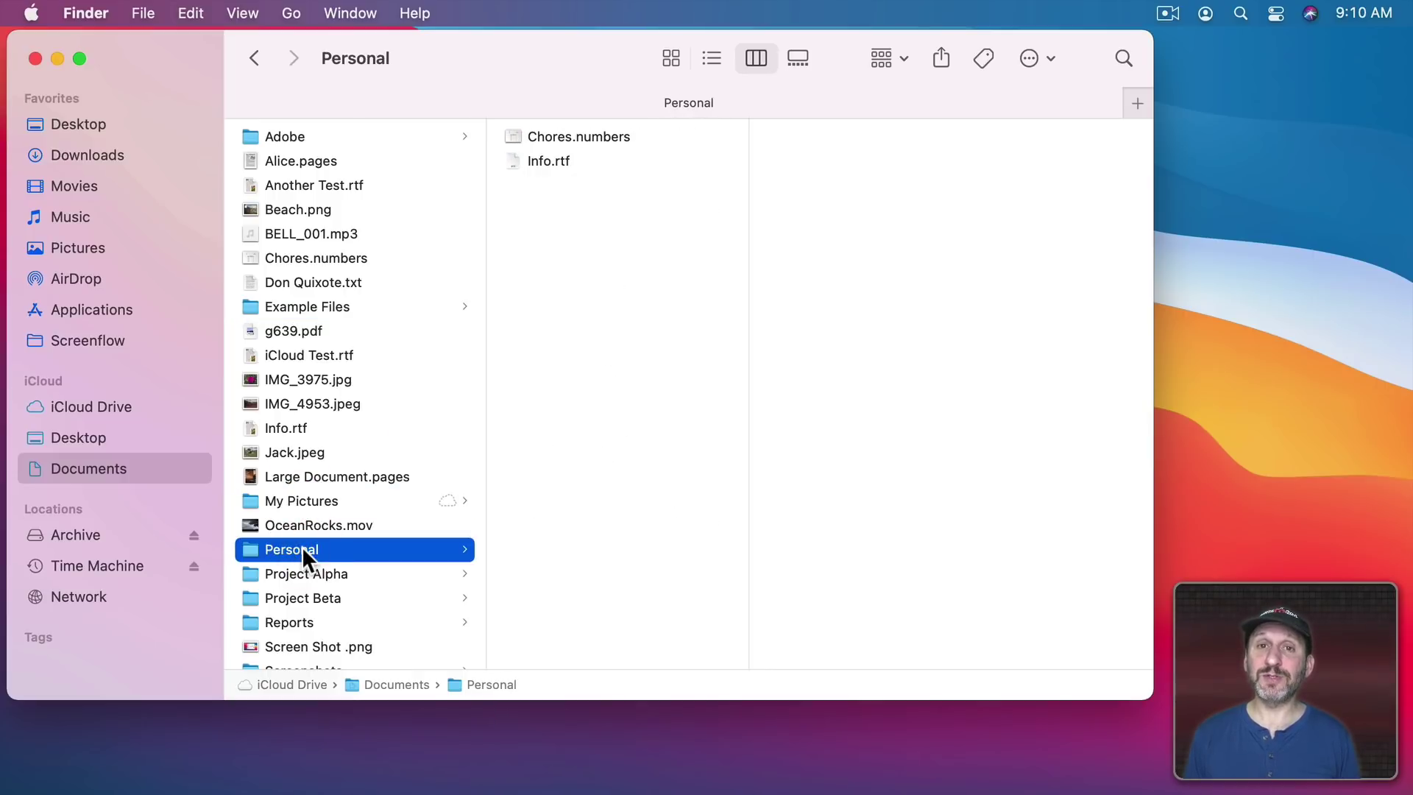
pyautogui.click(316, 310)
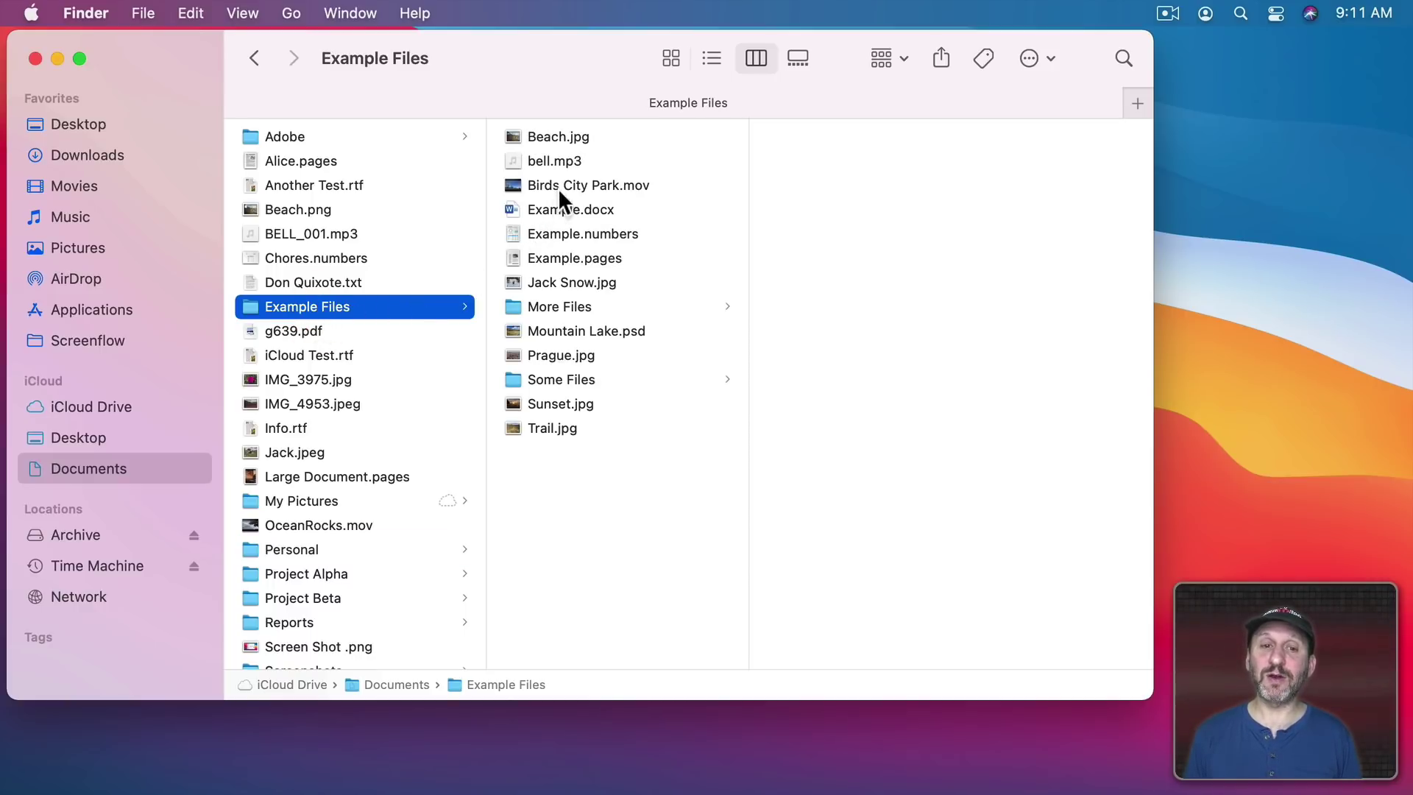
pyautogui.moveTo(511, 135)
pyautogui.mouseDown()
pyautogui.moveTo(509, 223)
pyautogui.moveTo(298, 487)
pyautogui.moveTo(285, 577)
pyautogui.moveTo(294, 468)
pyautogui.moveTo(440, 313)
pyautogui.moveTo(532, 135)
pyautogui.mouseUp()
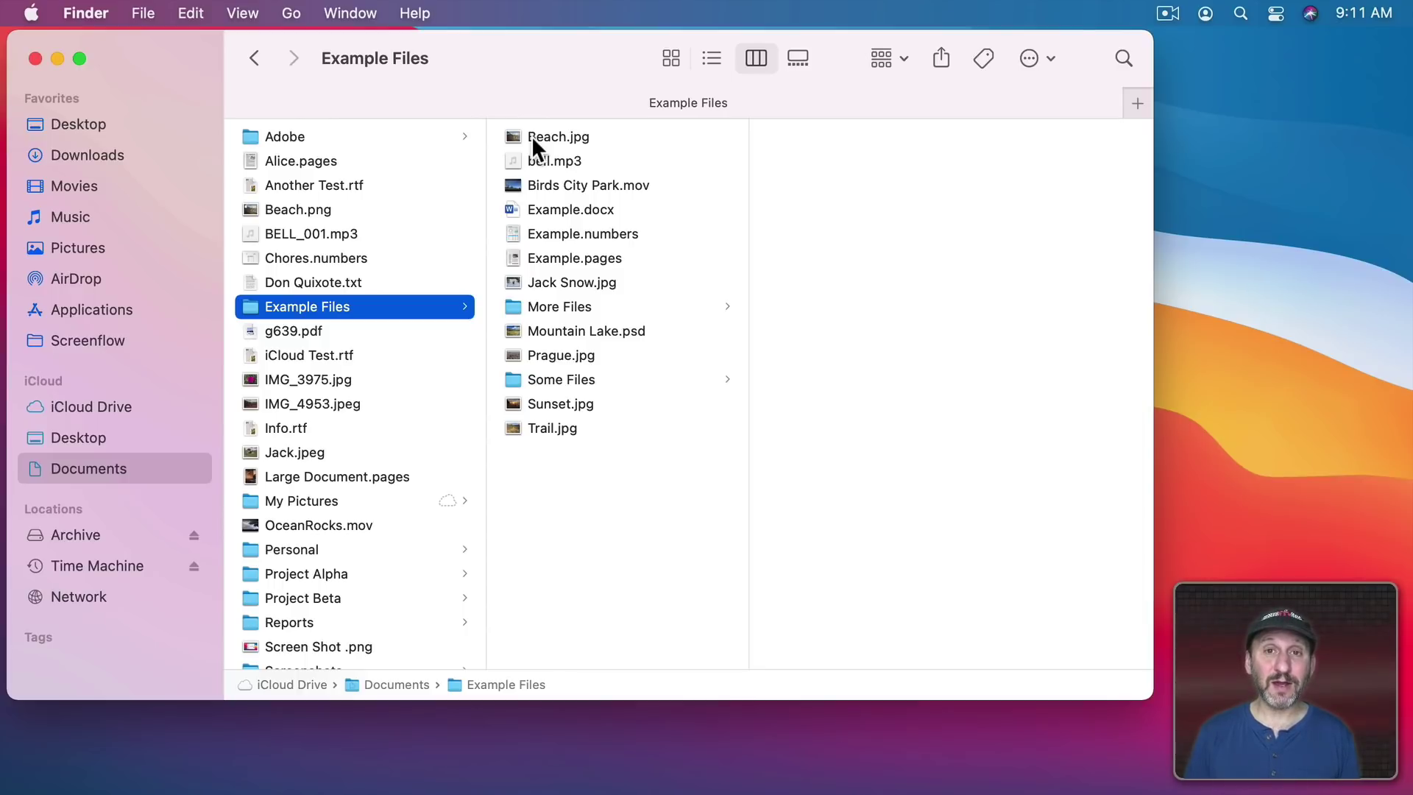
pyautogui.click(712, 59)
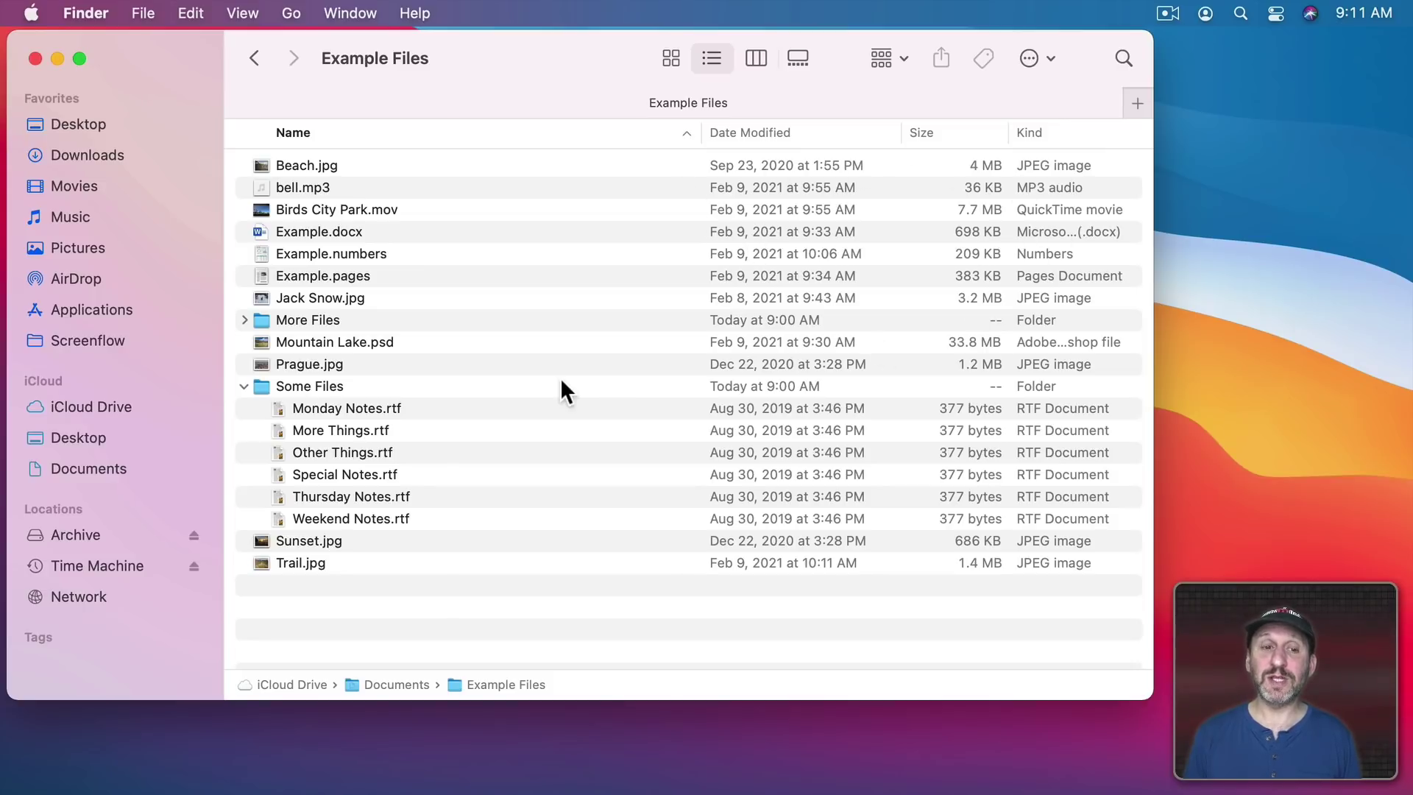
# Step: Select More Files by typing m, then show Example Files as icons with Cmd-1
pyautogui.press('m')
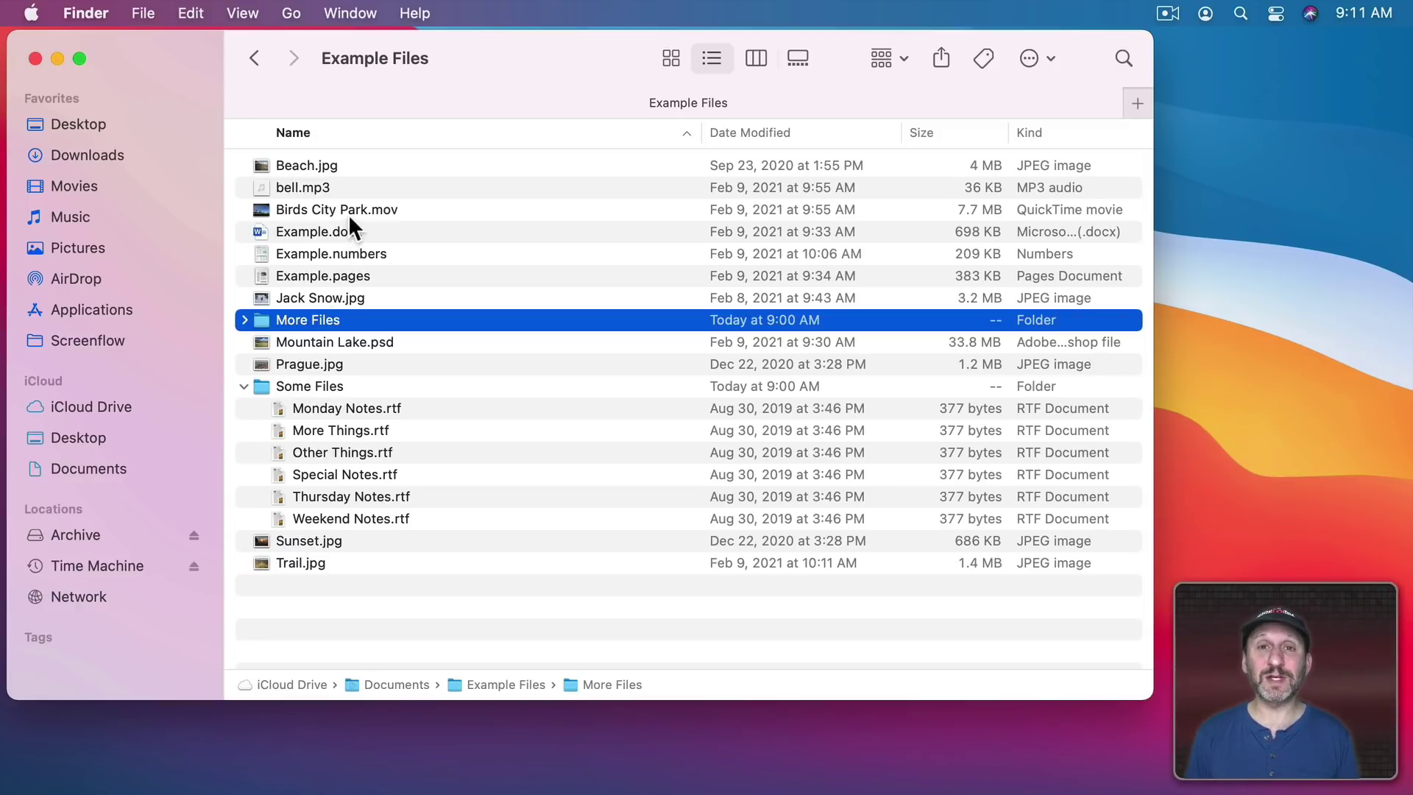
pyautogui.press('super+1')
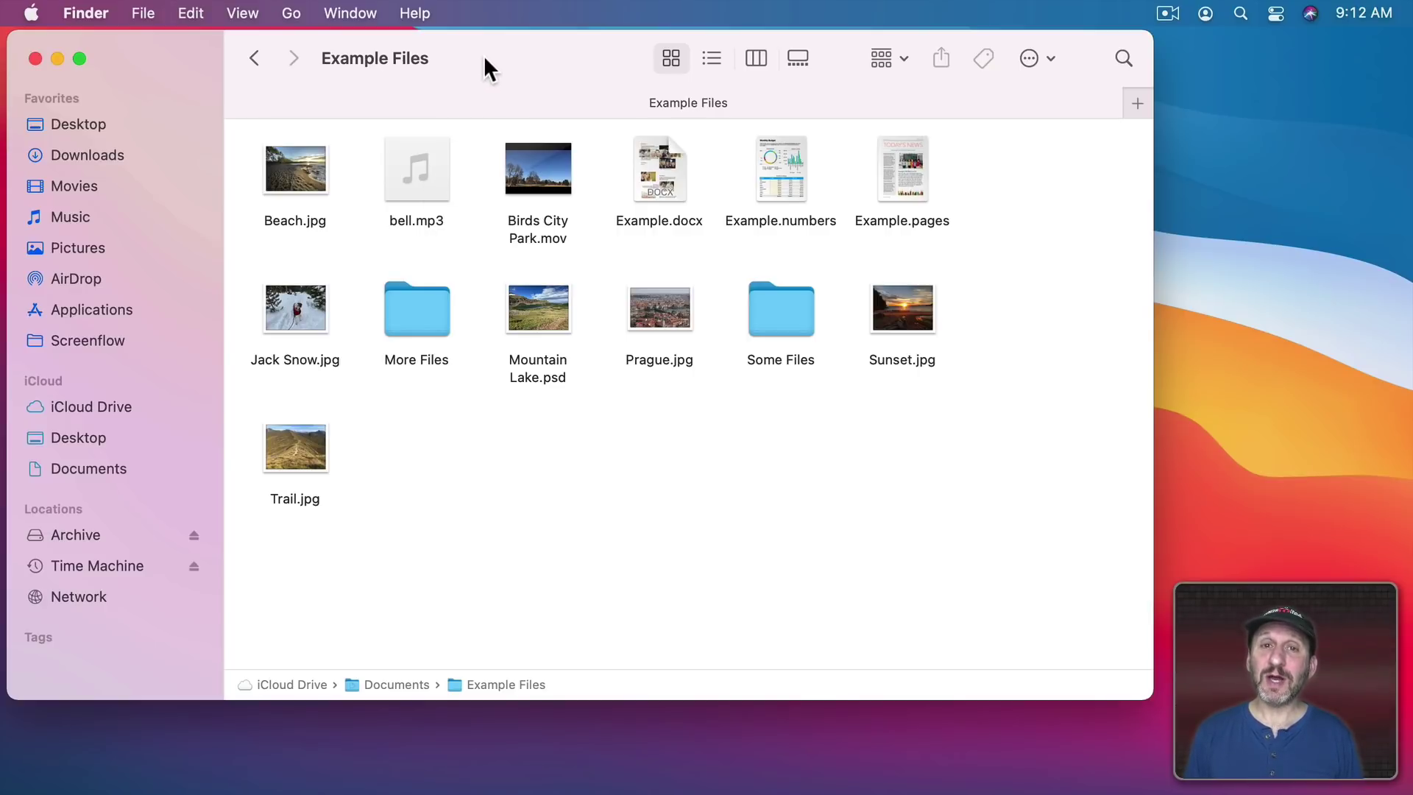
# Step: Add the Path item to the Finder toolbar through Customize Toolbar
pyautogui.click(240, 12)
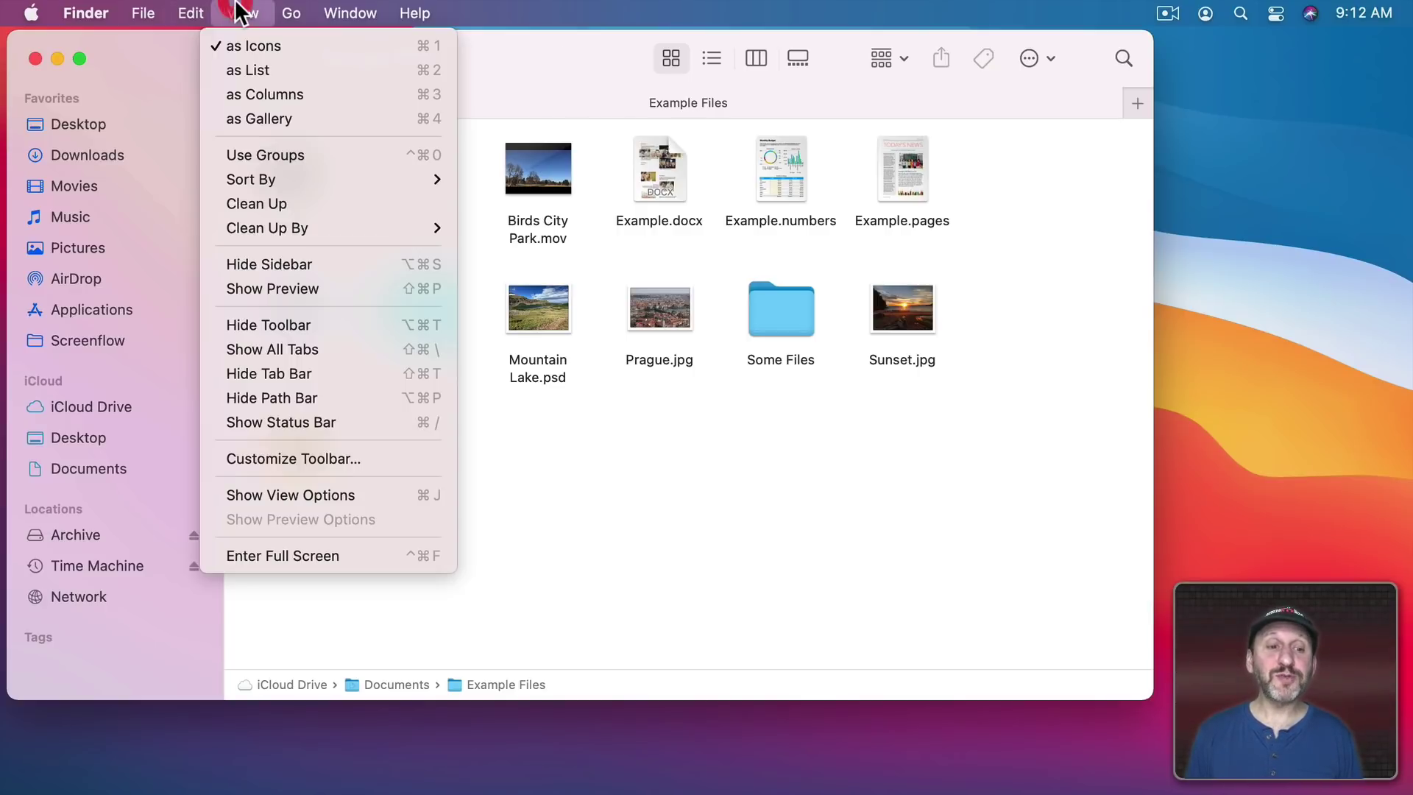
pyautogui.click(271, 457)
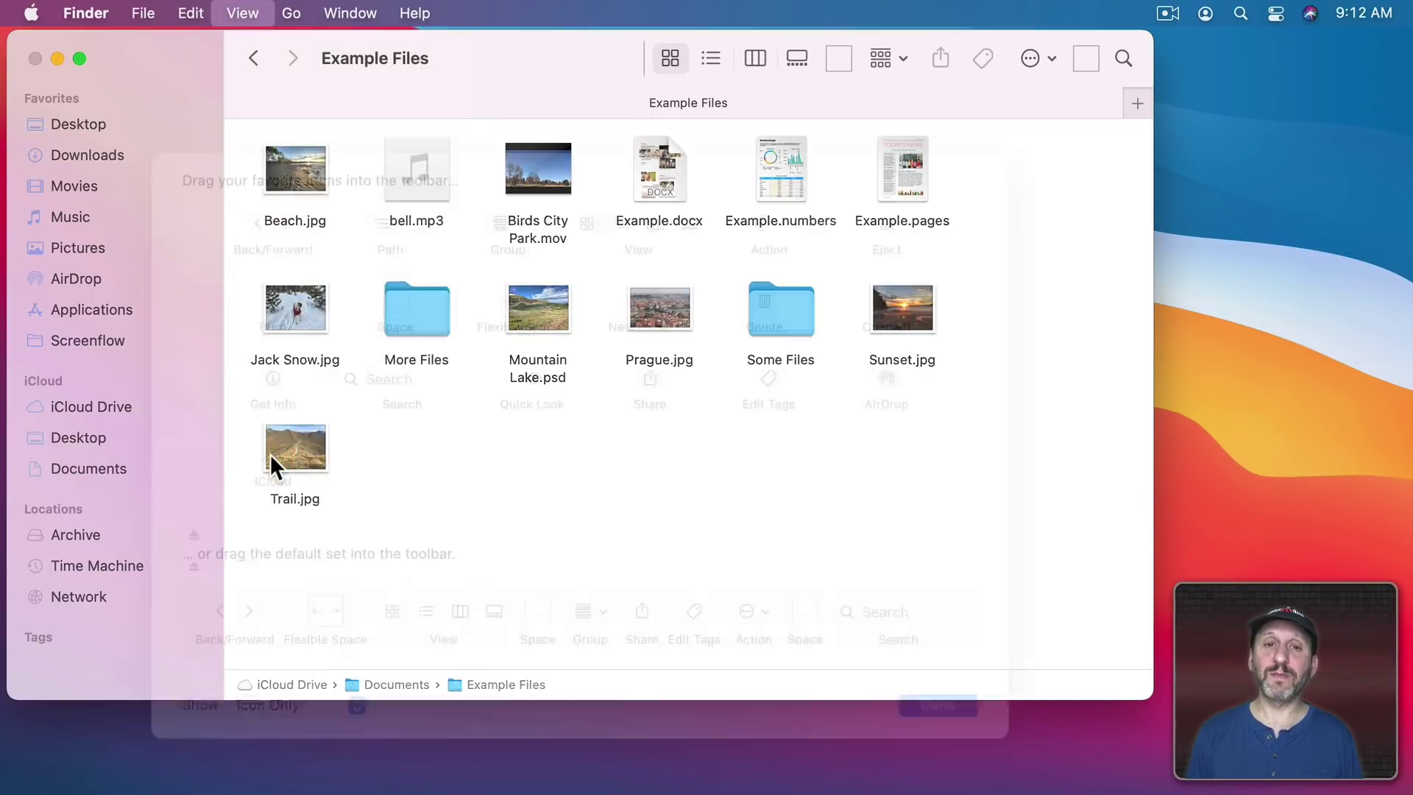
pyautogui.moveTo(390, 195); pyautogui.dragTo(674, 60)
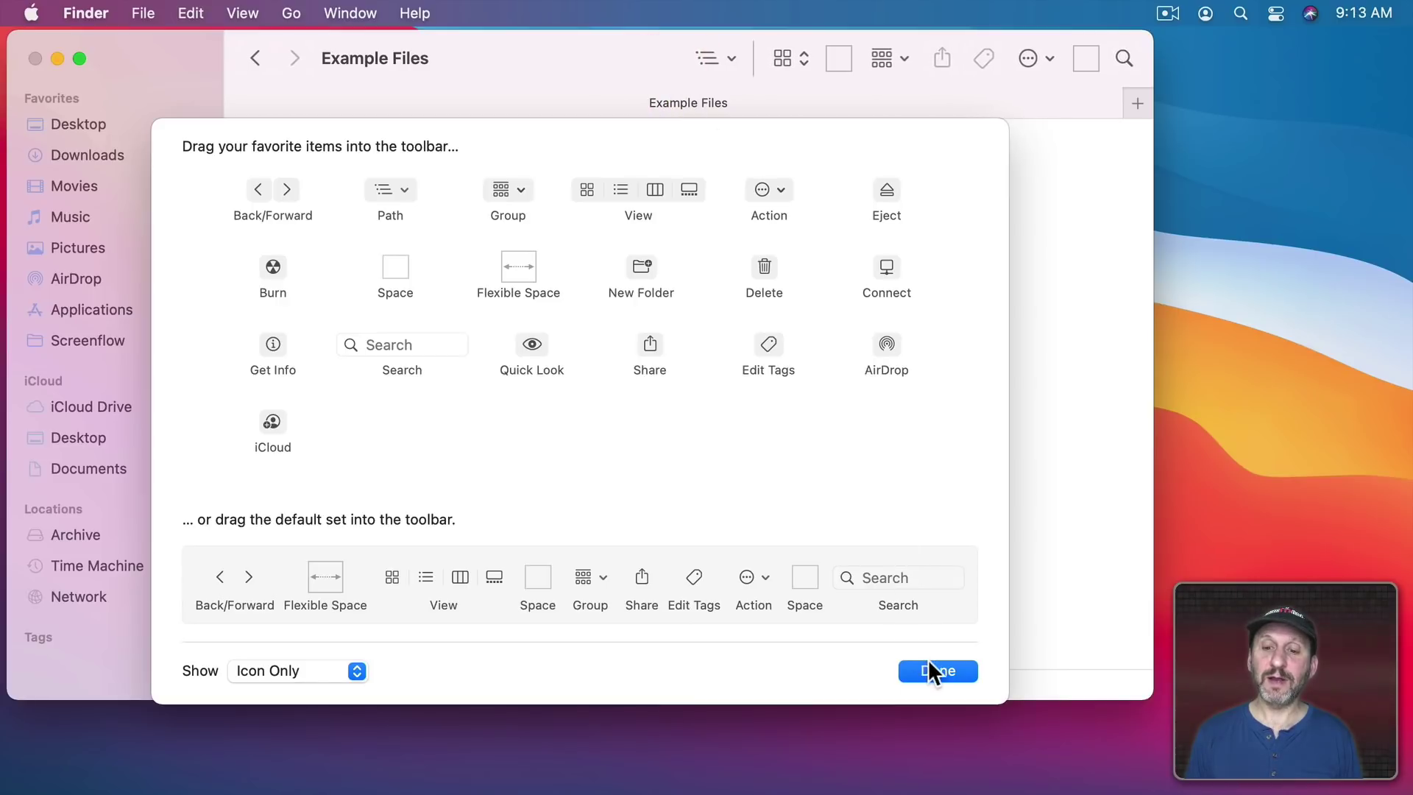
pyautogui.click(929, 659)
# Step: List Example Files' enclosing folders using the Path button and the Command-clicked window title
pyautogui.click(708, 57)
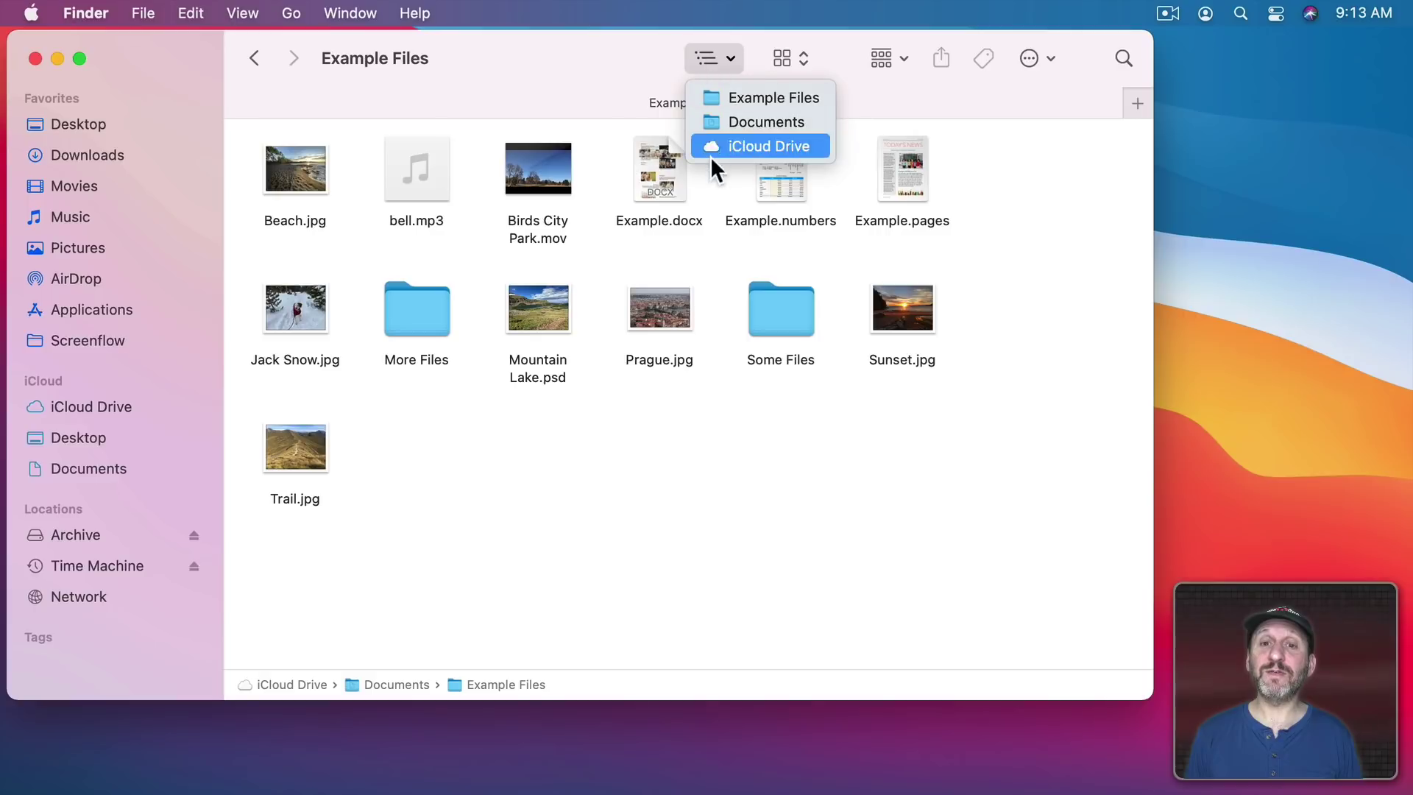
pyautogui.click(523, 106)
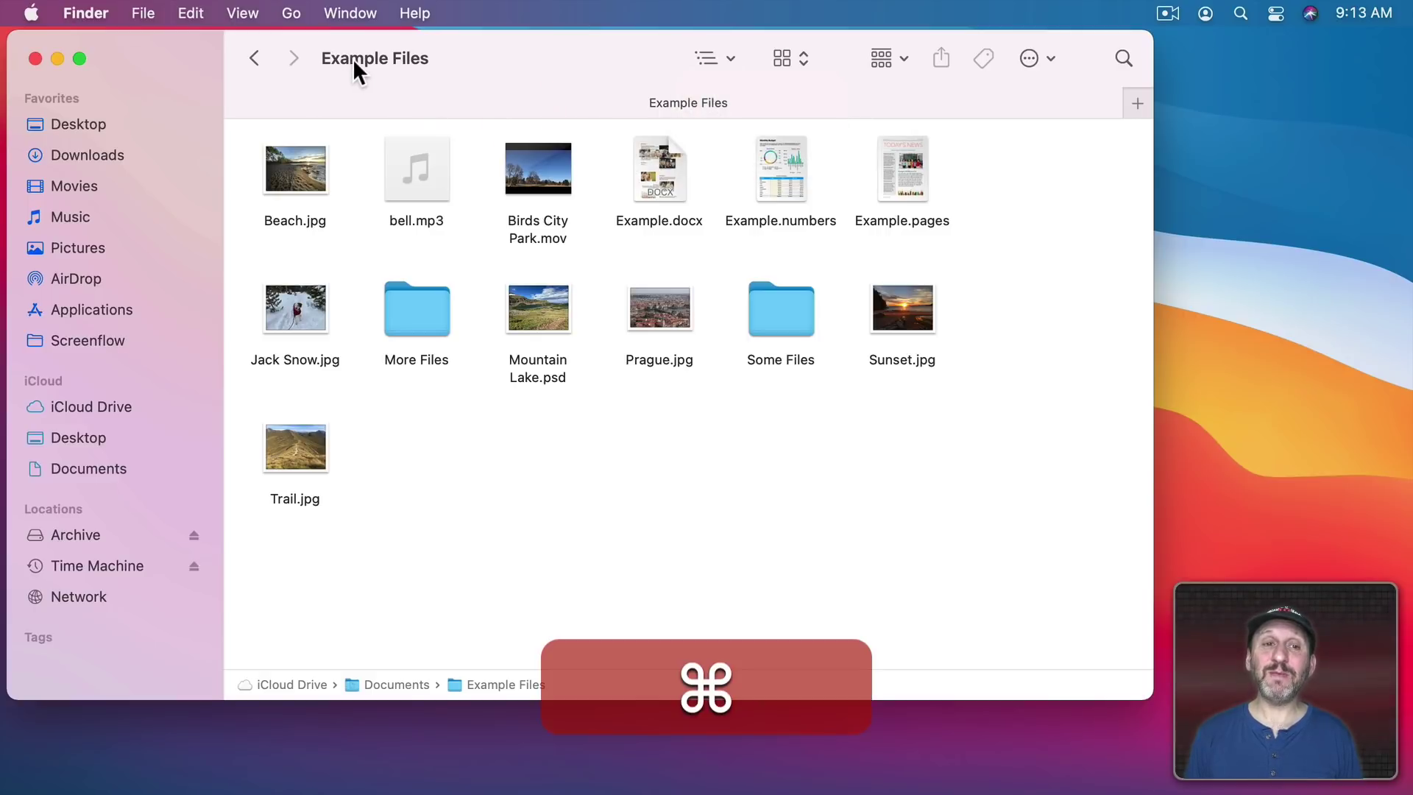
pyautogui.keyDown('super'); pyautogui.click(351, 58); pyautogui.keyUp('super')
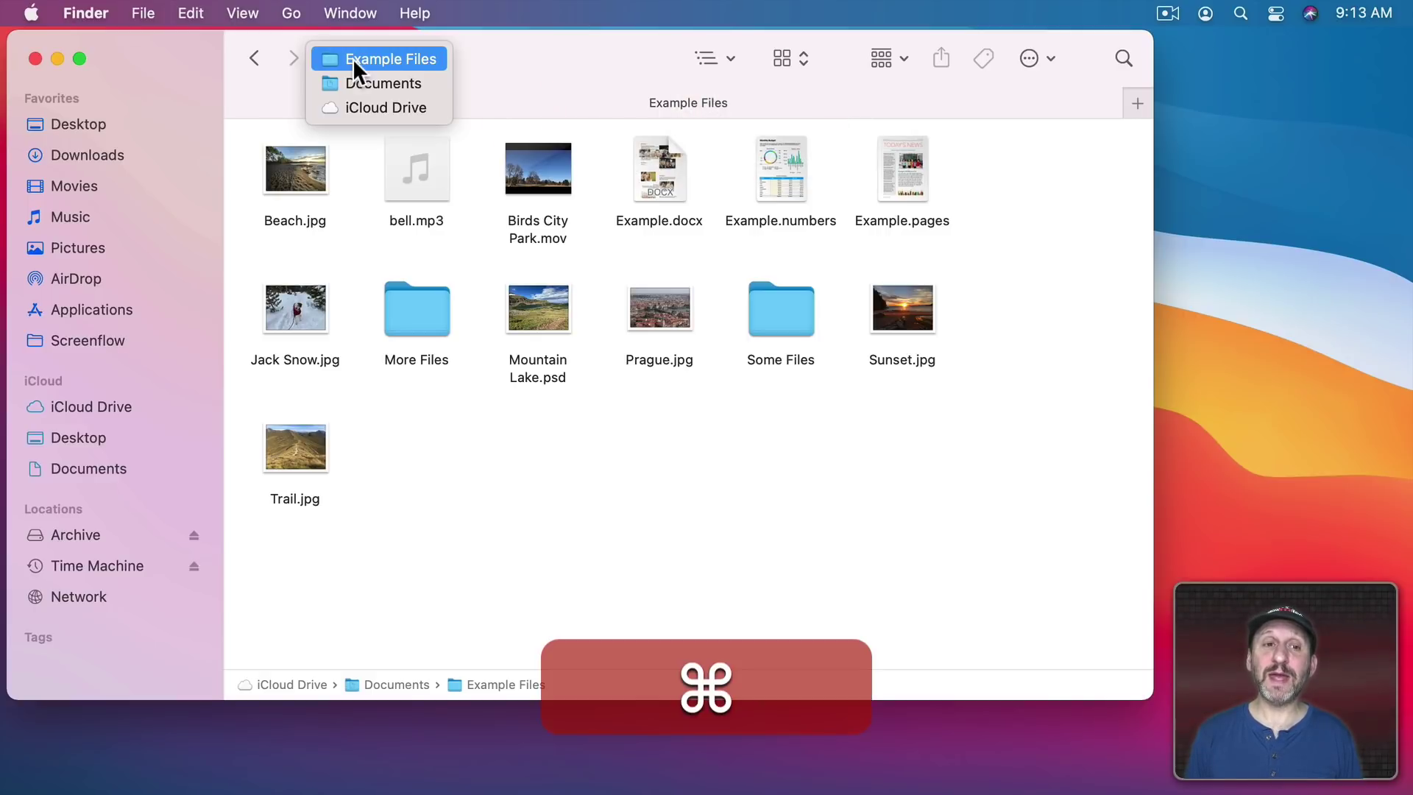
pyautogui.click(515, 81)
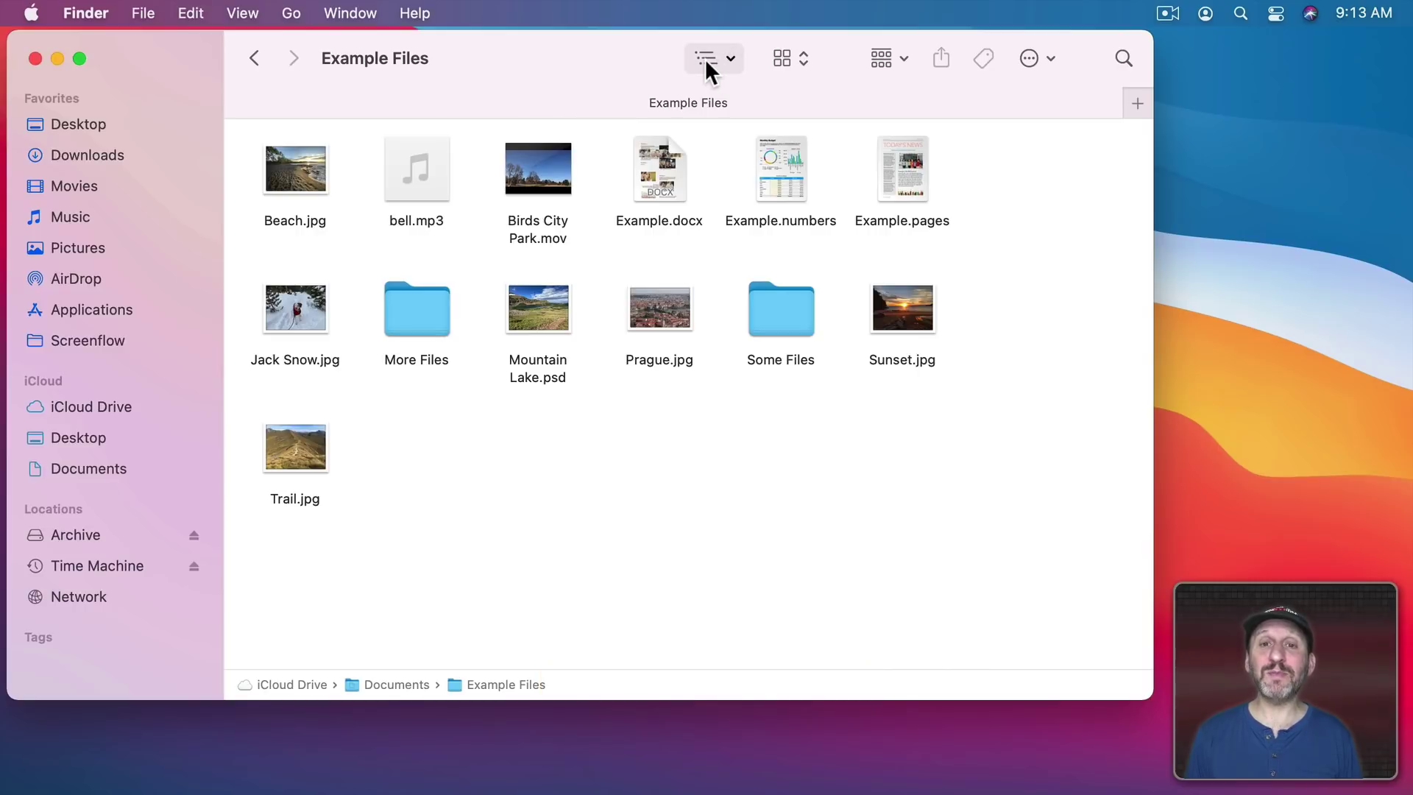
pyautogui.click(708, 58)
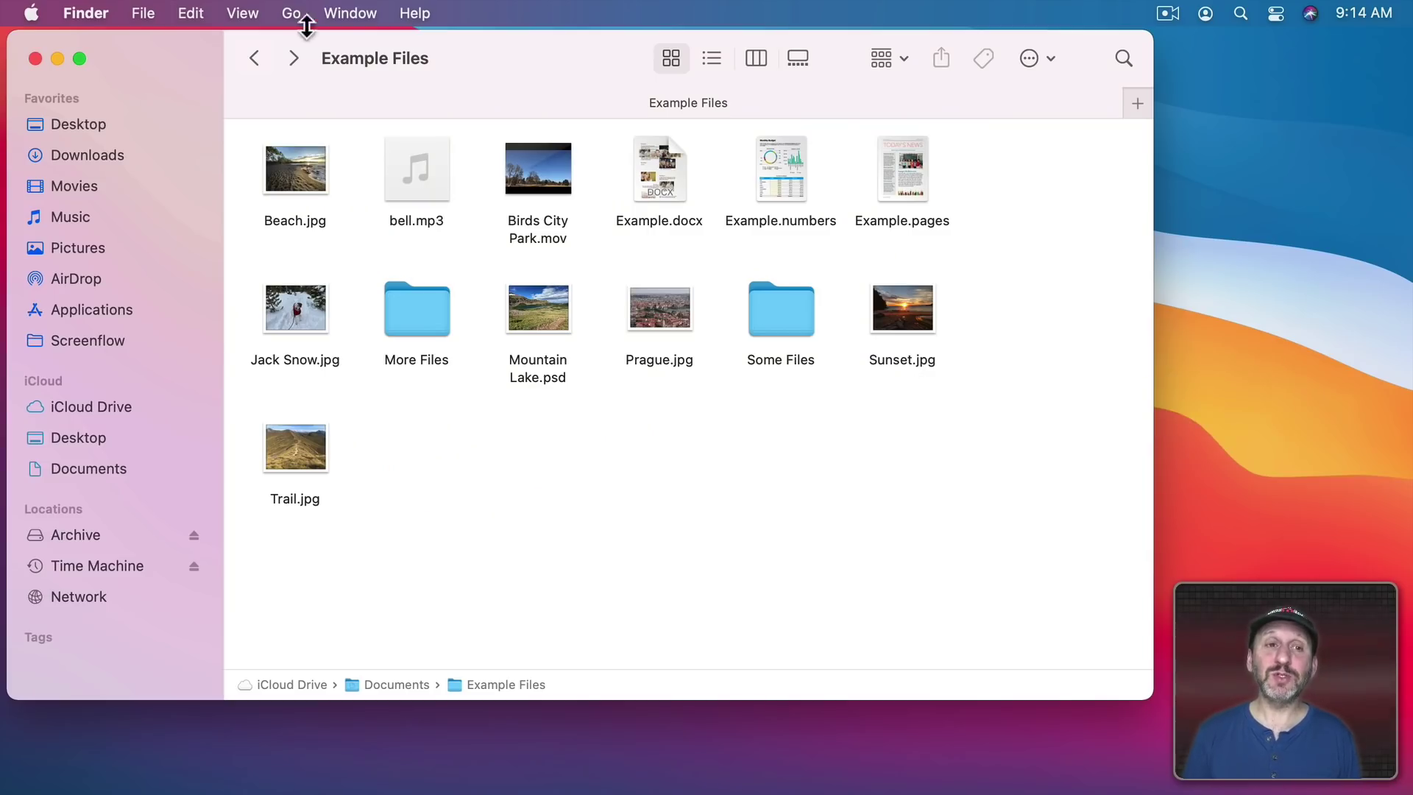
# Step: Jump to ~/Documents using Go to Folder
pyautogui.click(291, 10)
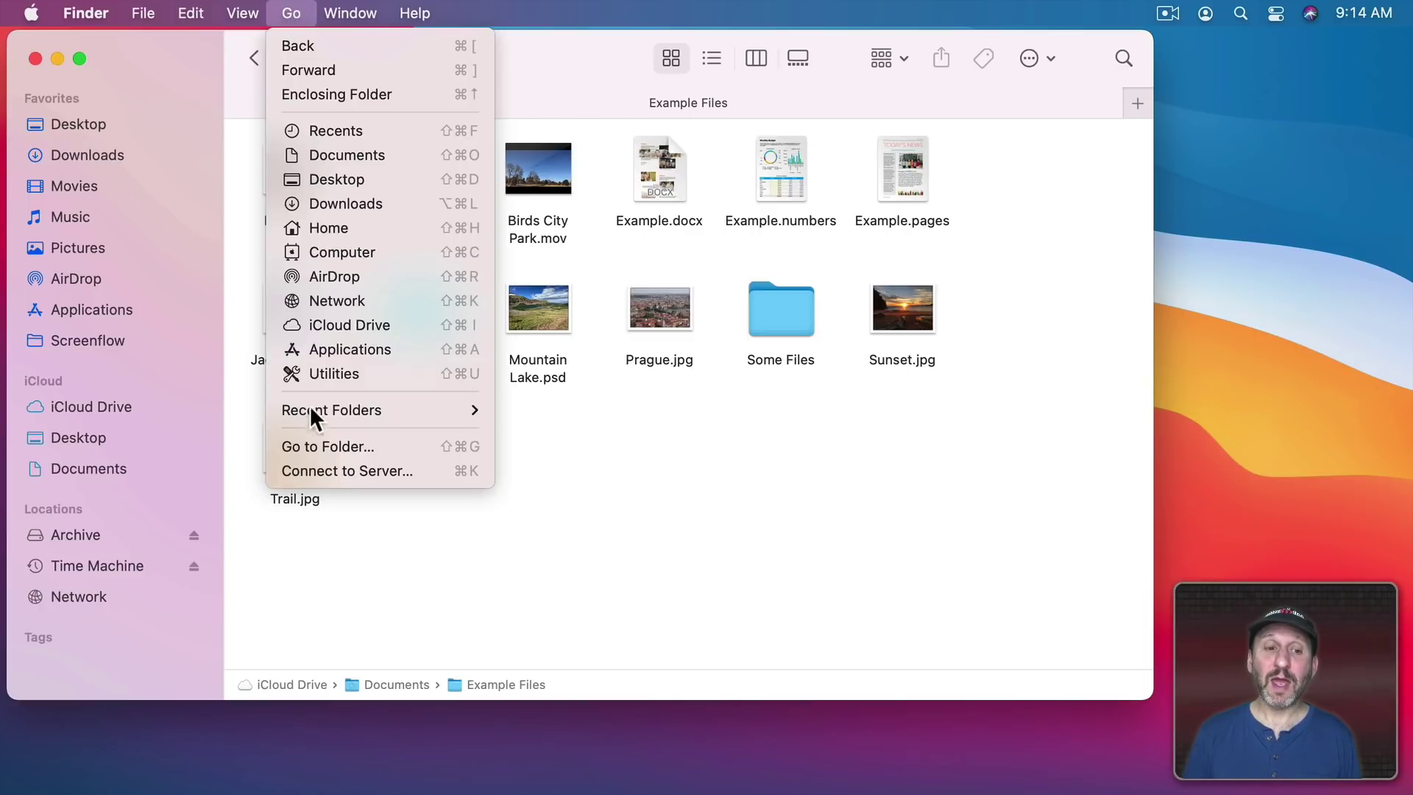
pyautogui.click(320, 445)
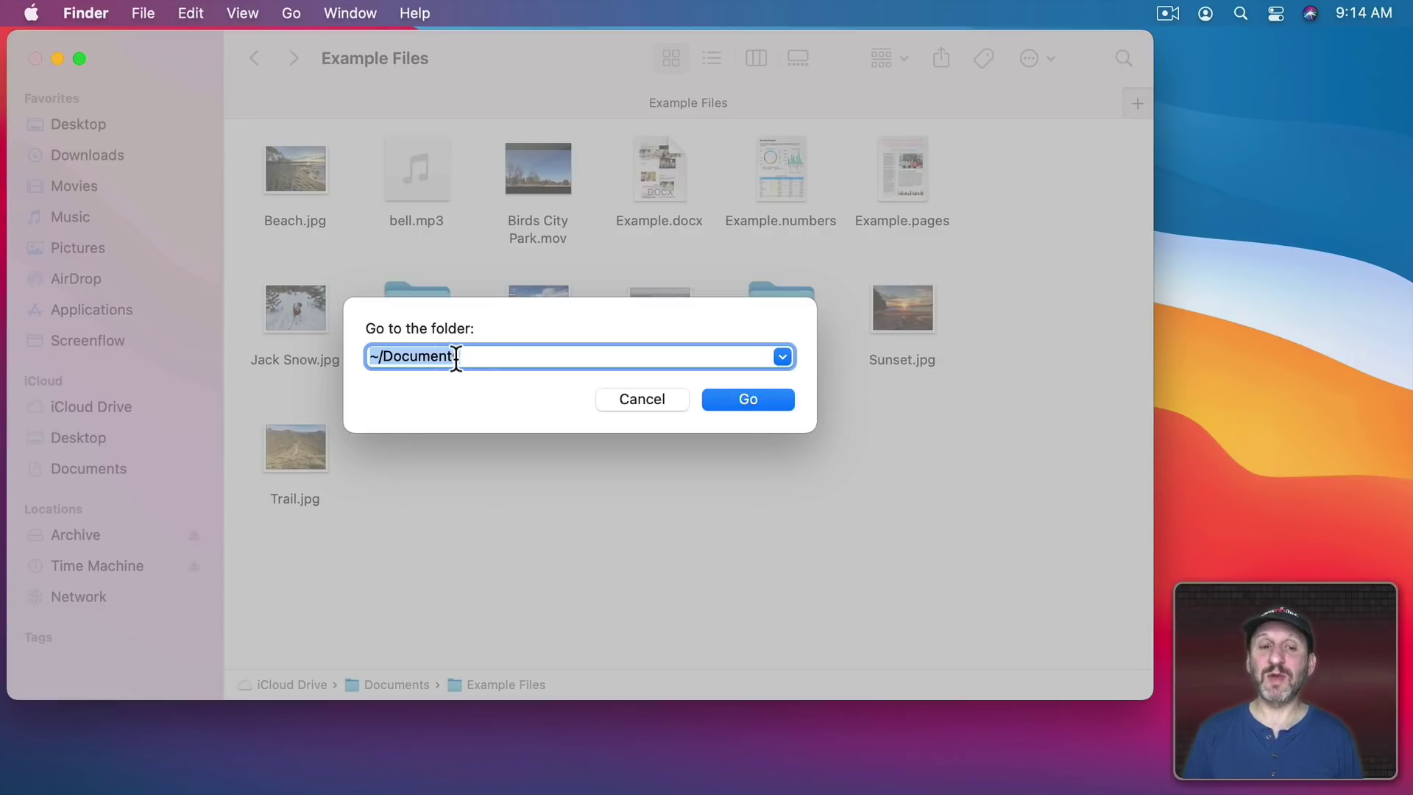
pyautogui.click(733, 402)
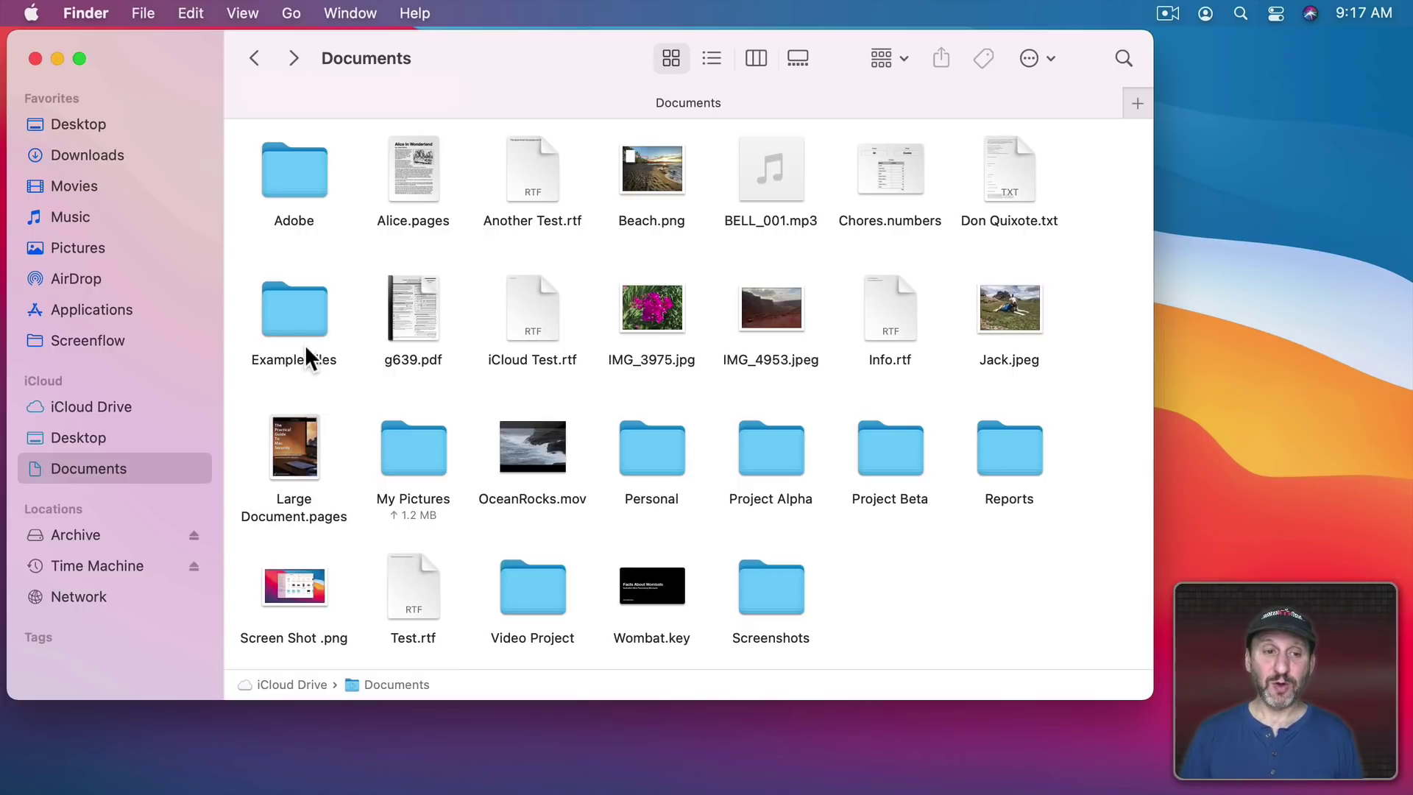
pyautogui.doubleClick(294, 323)
pyautogui.doubleClick(767, 301)
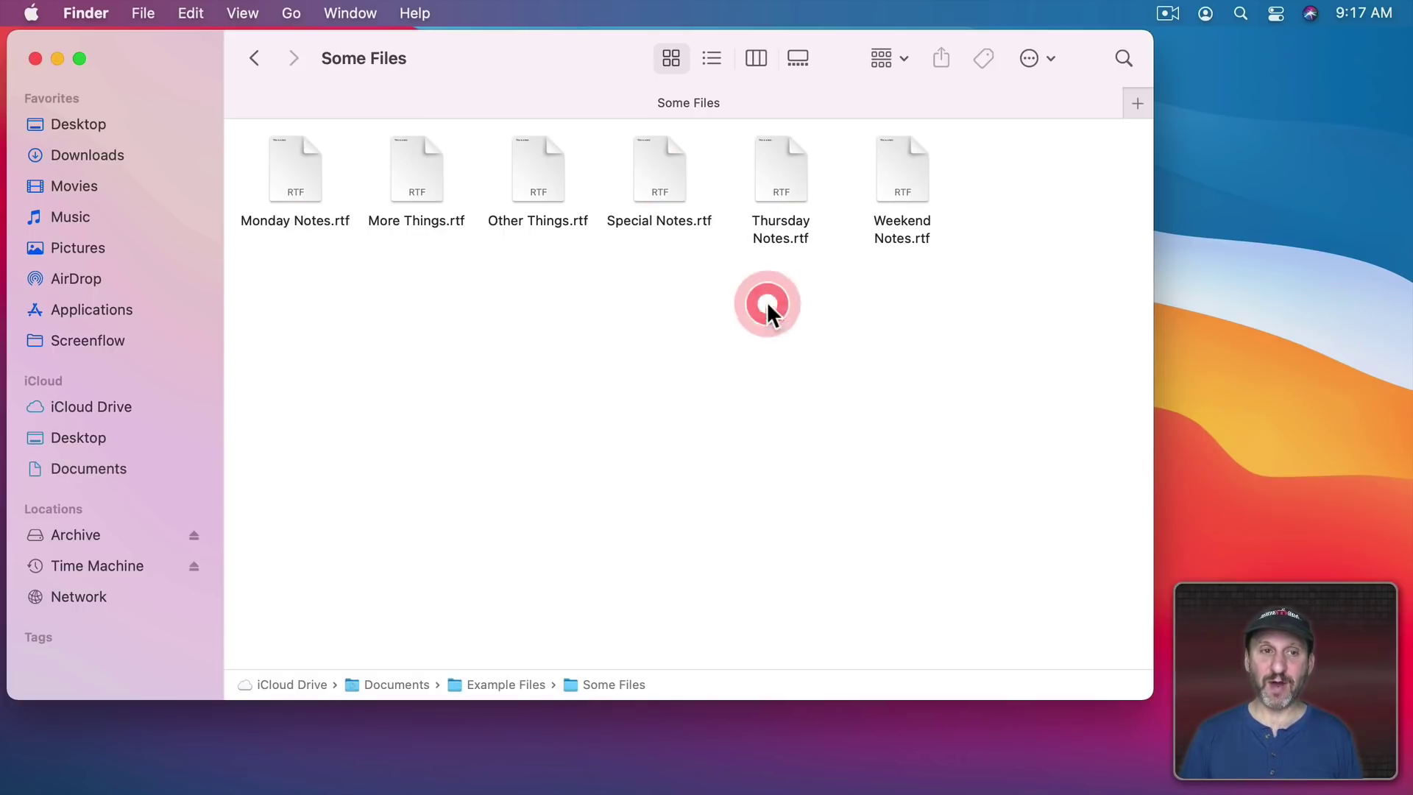
pyautogui.click(254, 58)
pyautogui.click(254, 59)
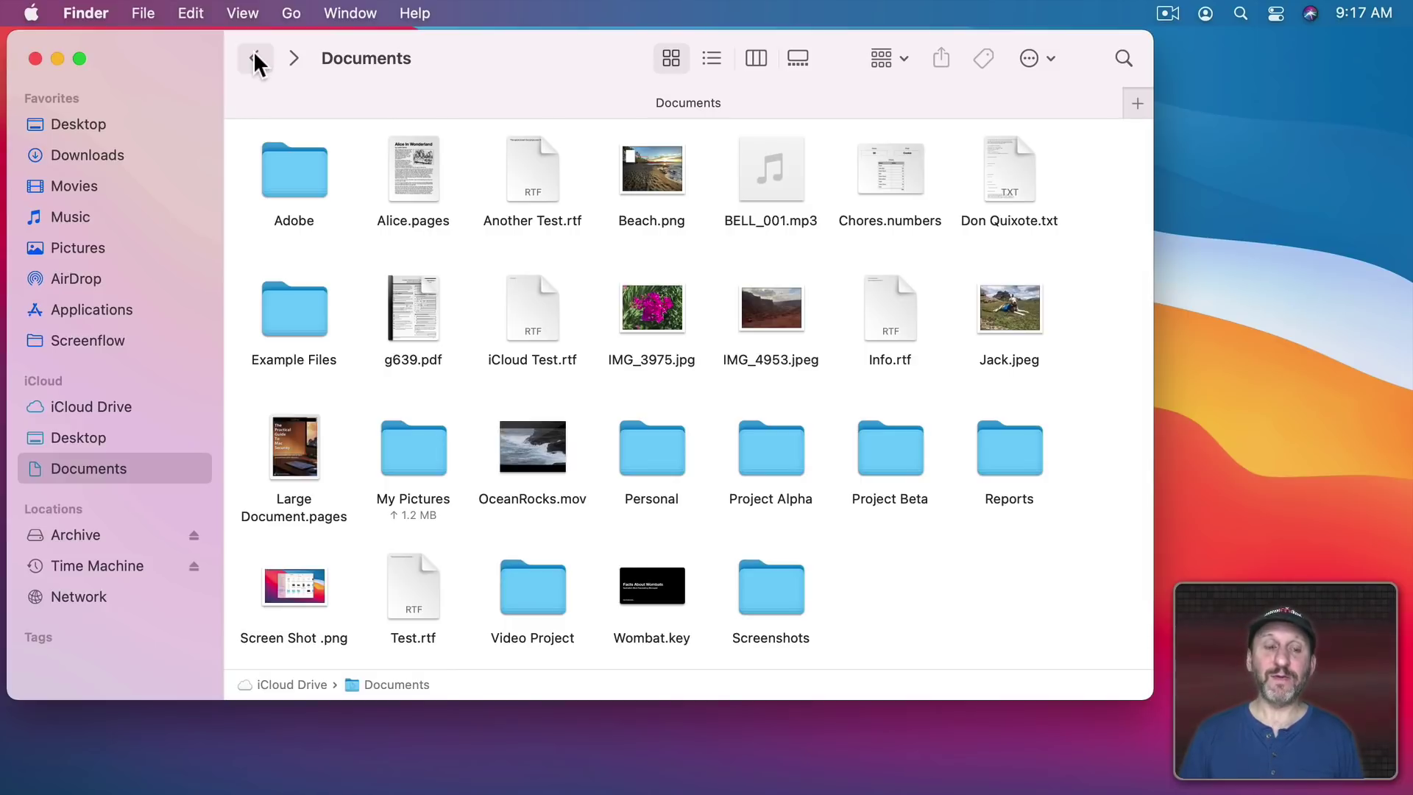
pyautogui.press('shift+super+g')
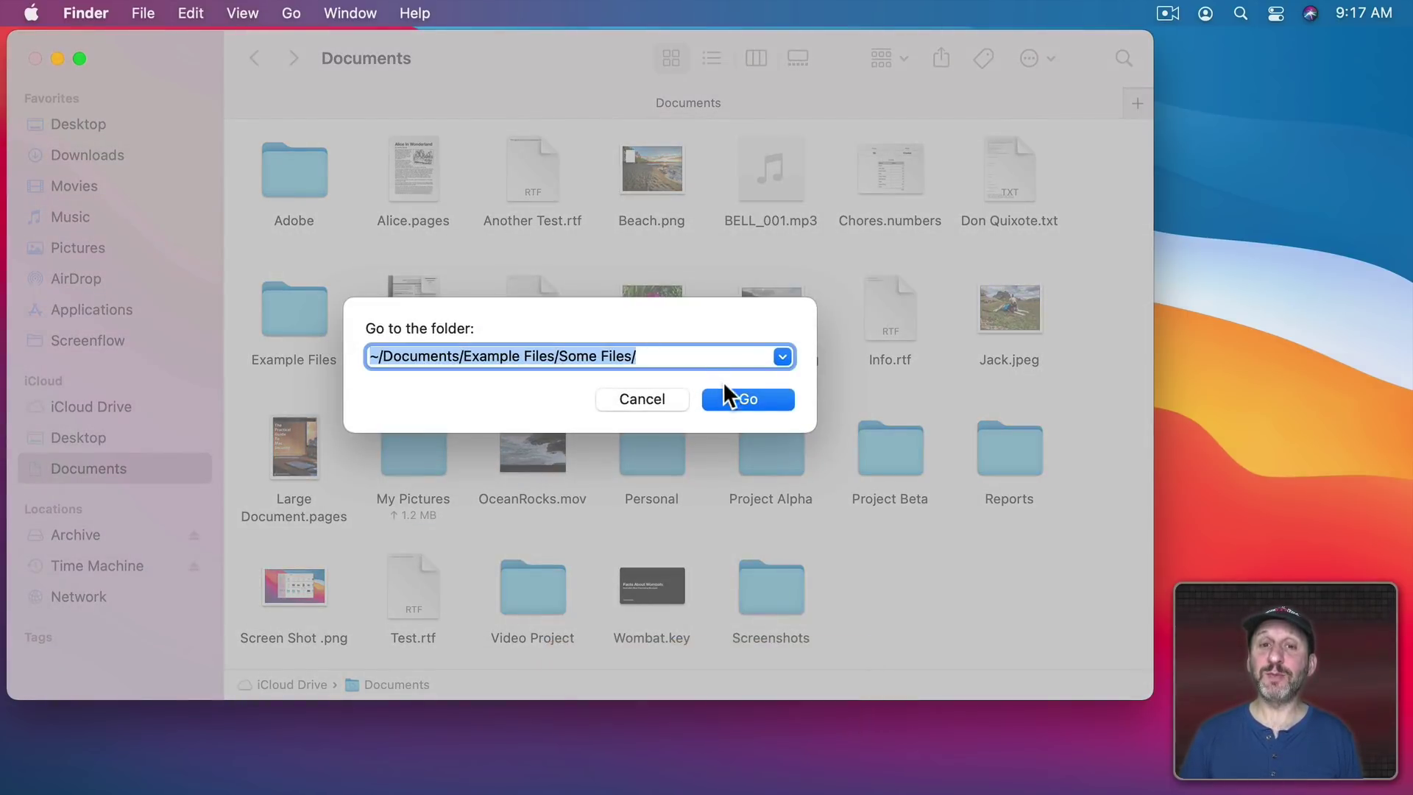
pyautogui.click(761, 399)
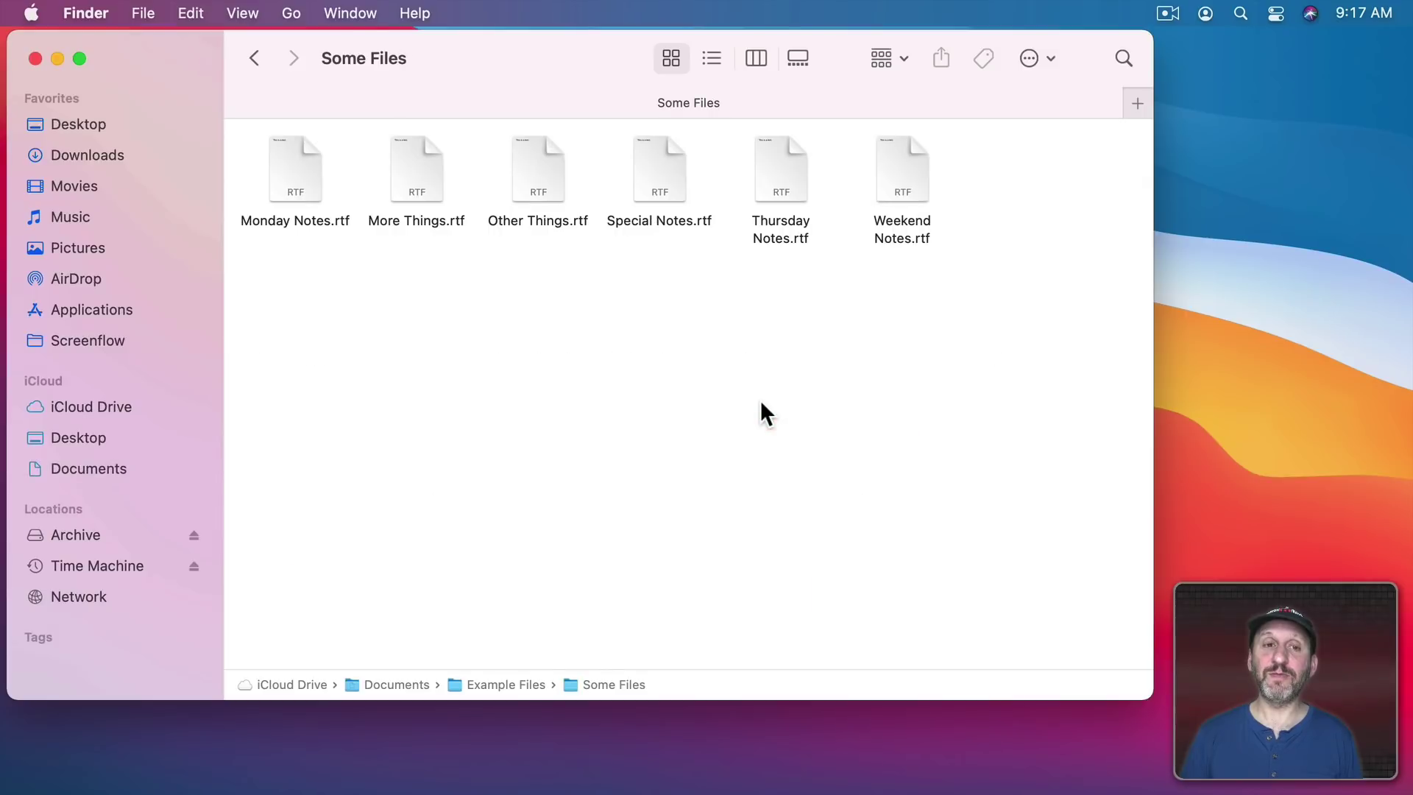
pyautogui.click(246, 61)
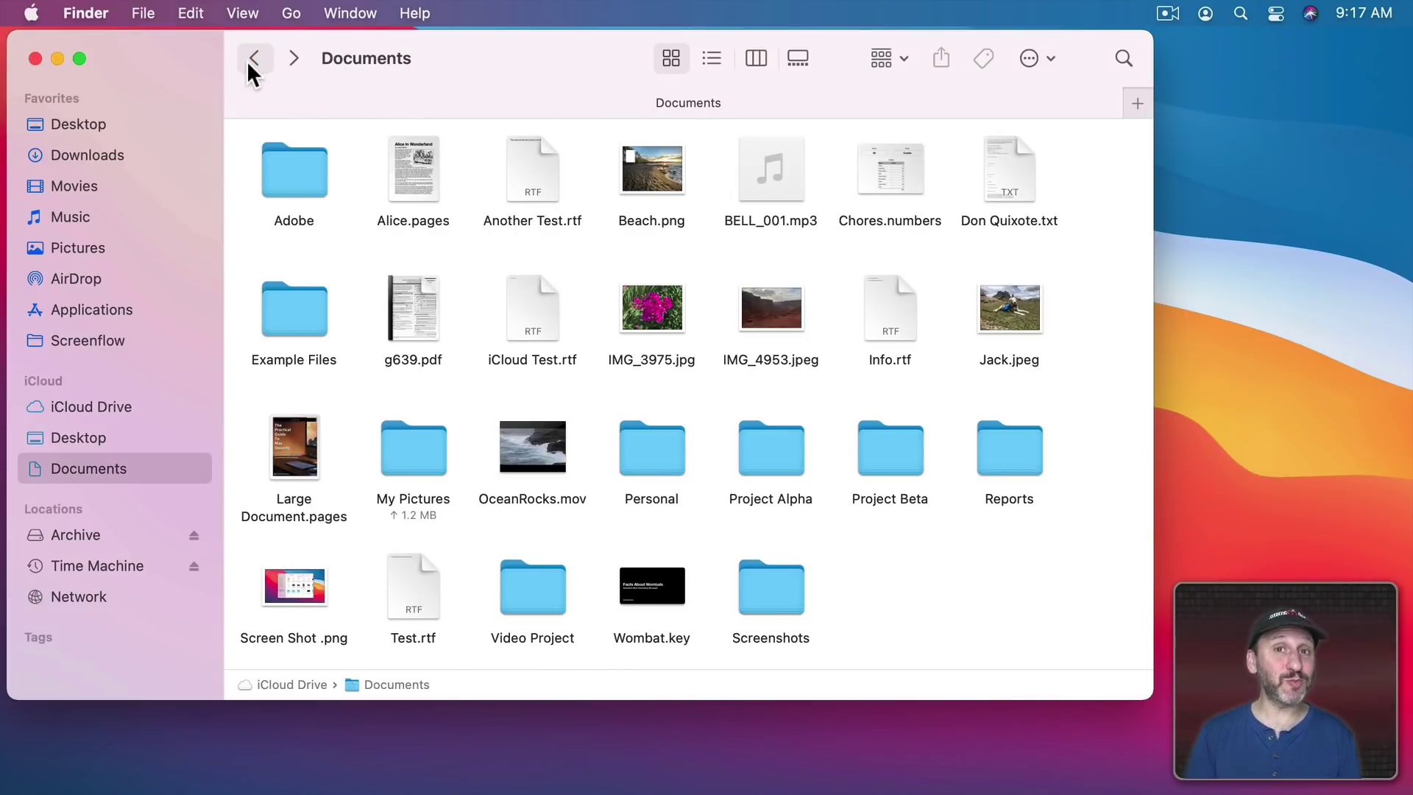
# Step: Open My Pictures from Recent Folders, close that window, then open the Example Files folder
pyautogui.click(292, 13)
pyautogui.moveTo(377, 406)
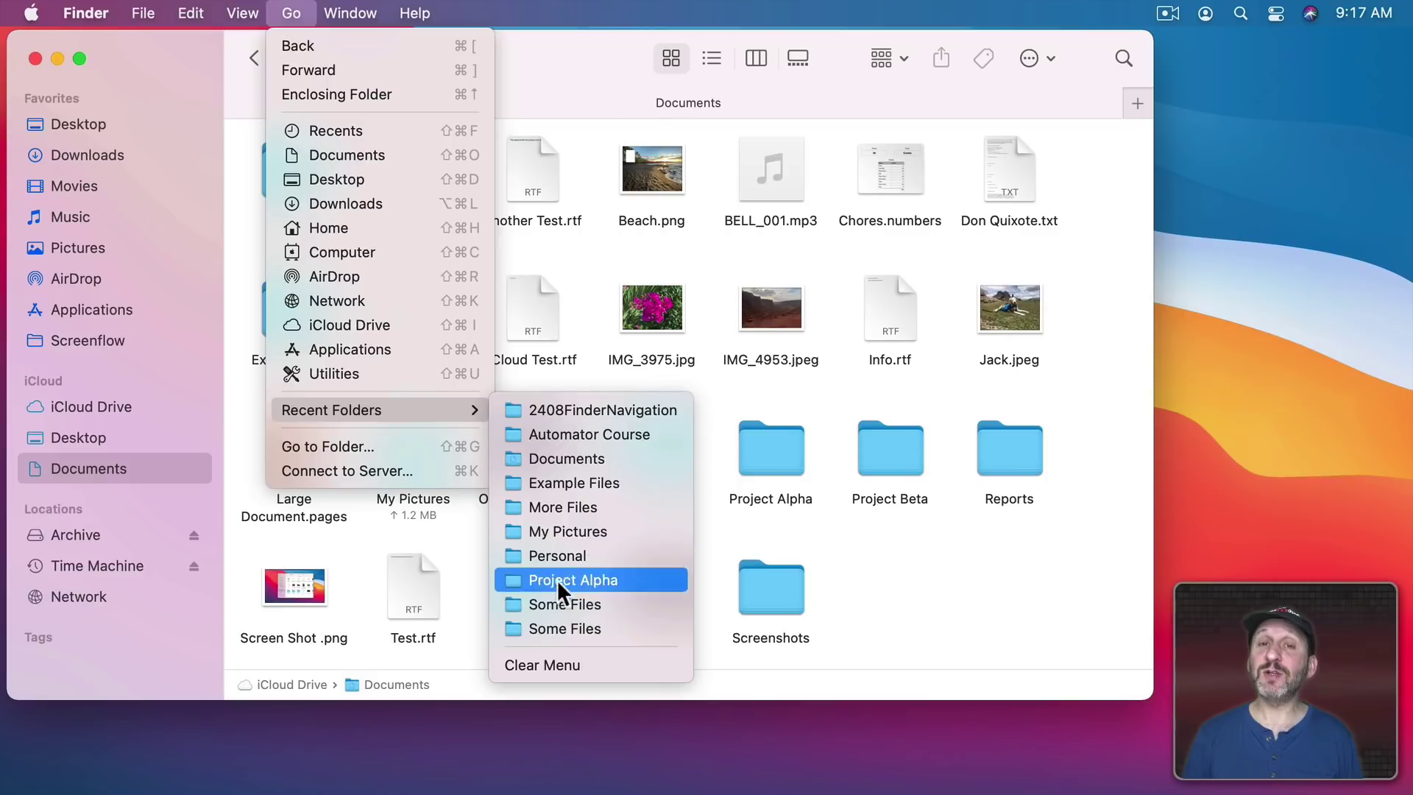
pyautogui.click(575, 530)
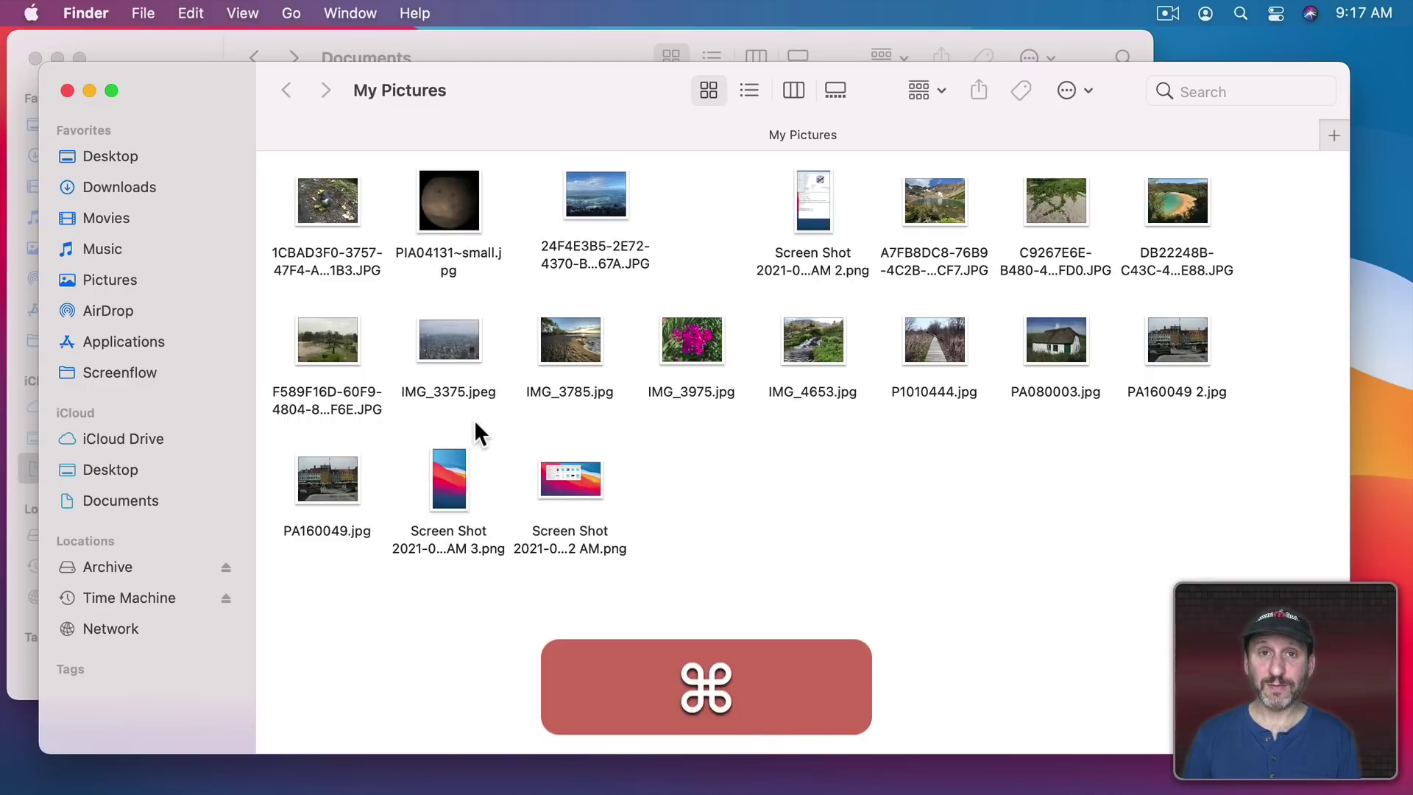
pyautogui.press('super+w')
pyautogui.doubleClick(308, 311)
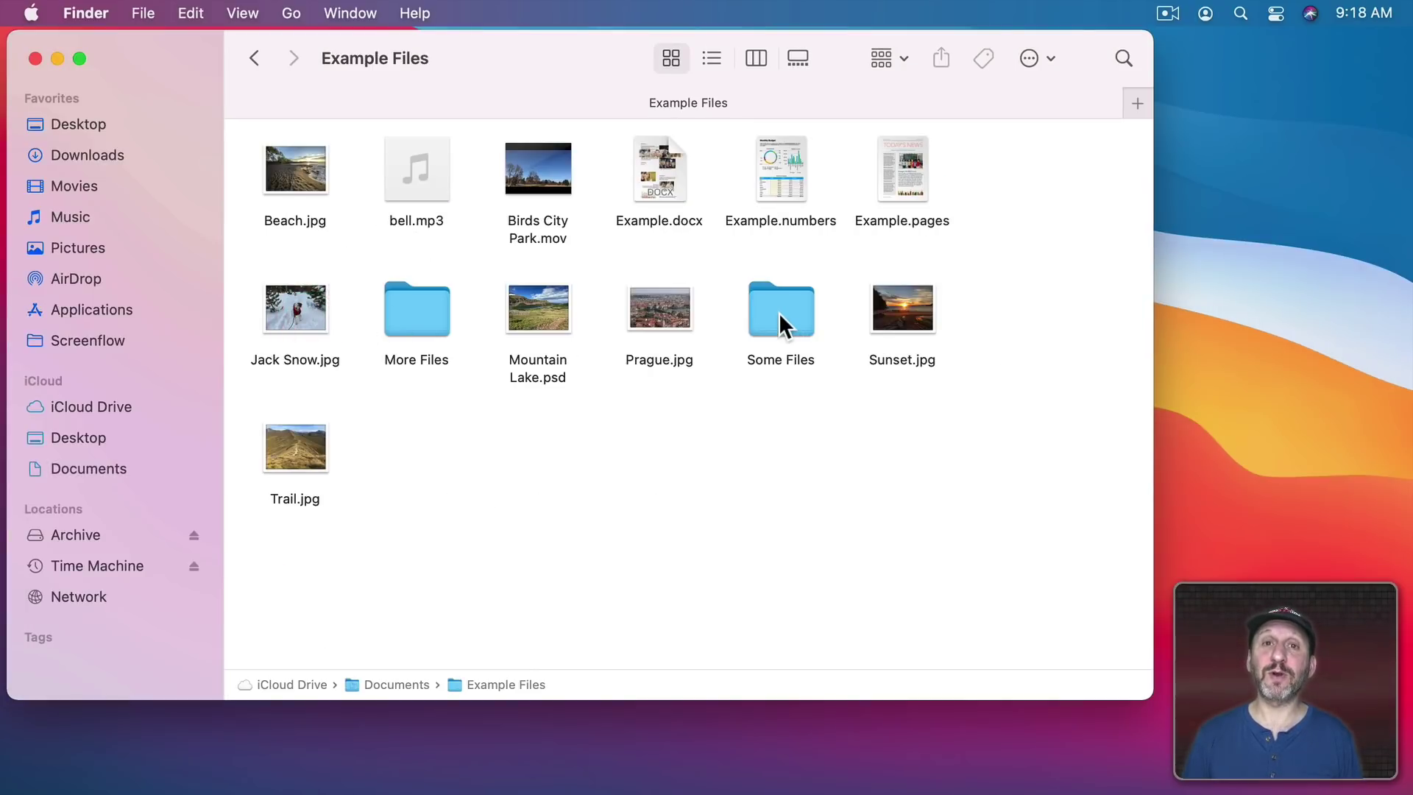
# Step: Add Some Files to the sidebar Favorites and the toolbar, returning to Example Files with nothing selected
pyautogui.moveTo(779, 312); pyautogui.dragTo(43, 355)
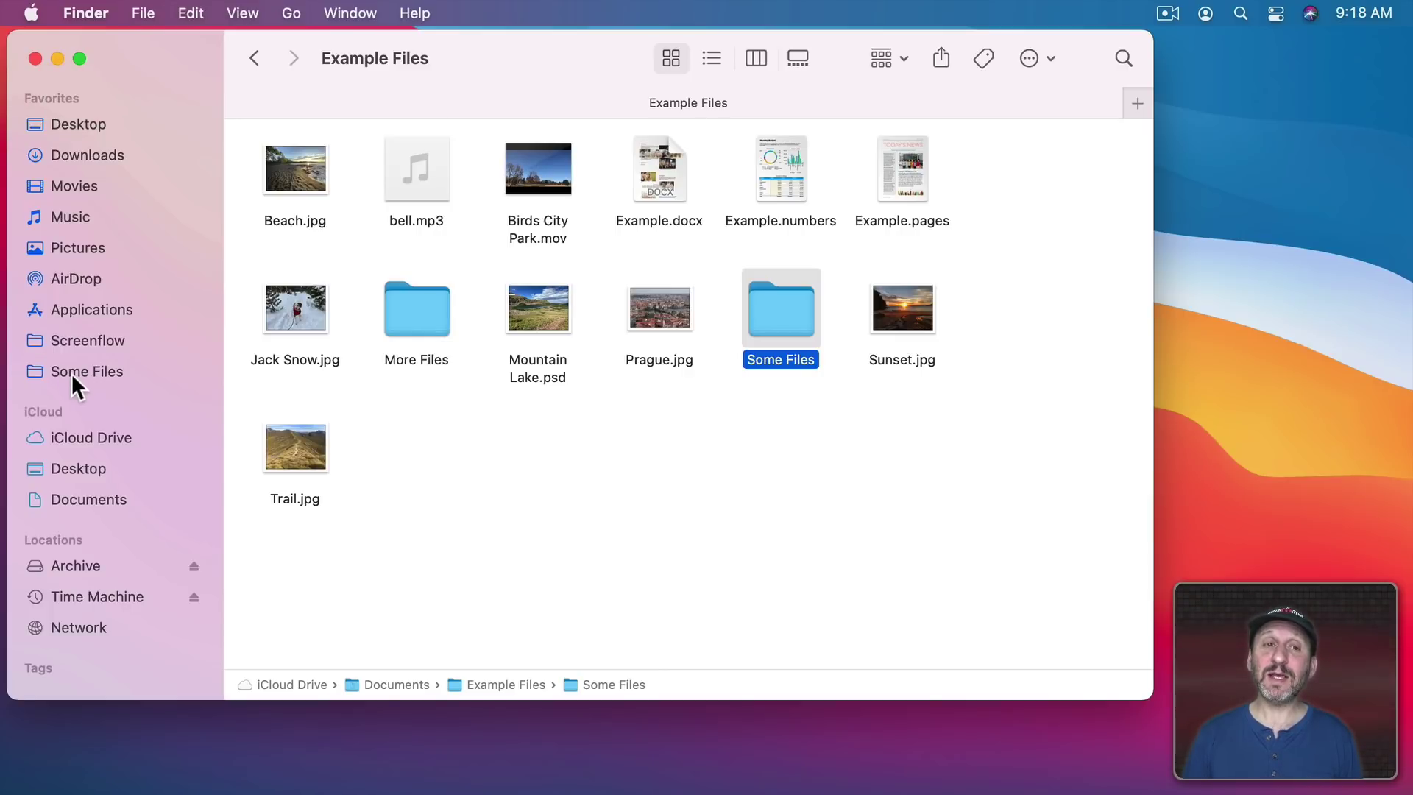
pyautogui.click(73, 373)
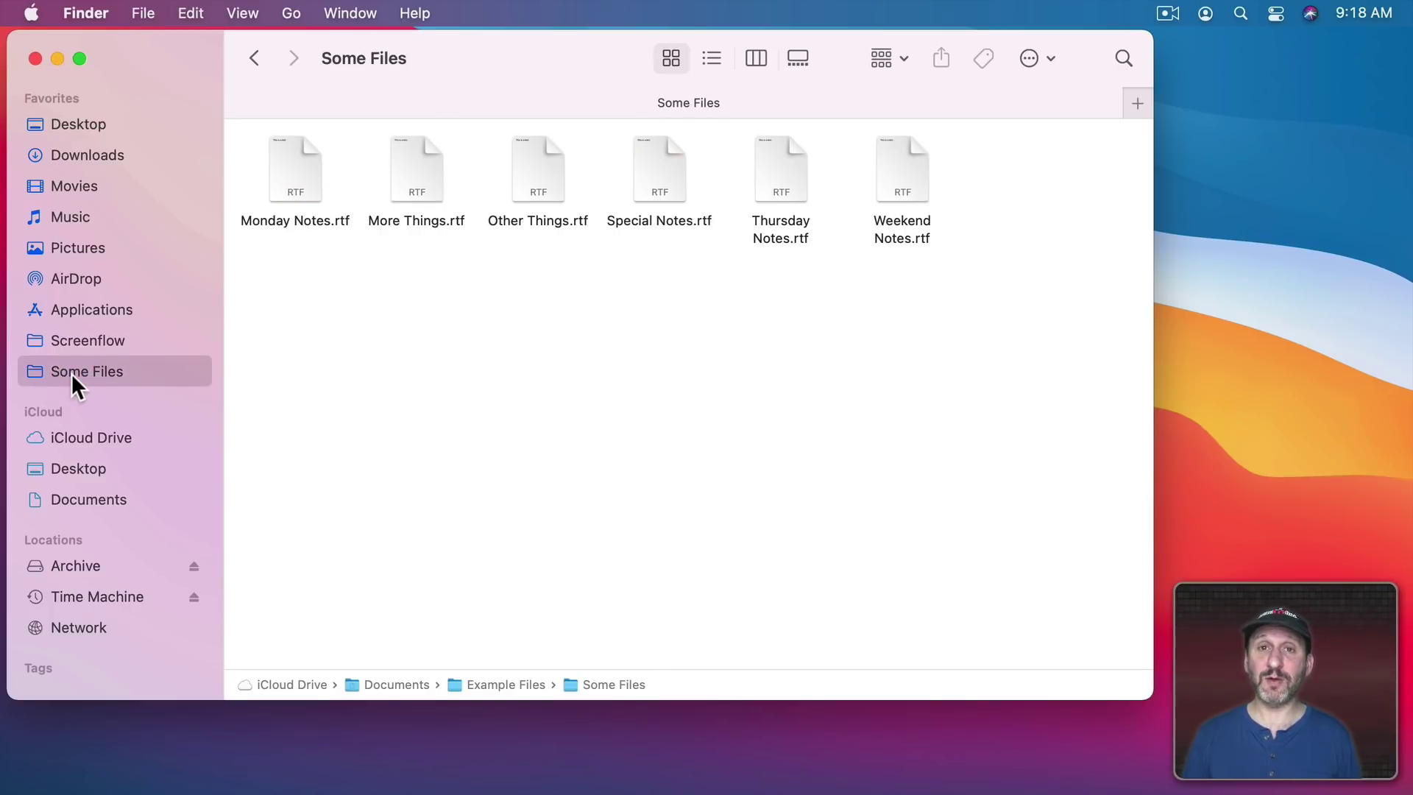
pyautogui.press('super+Up')
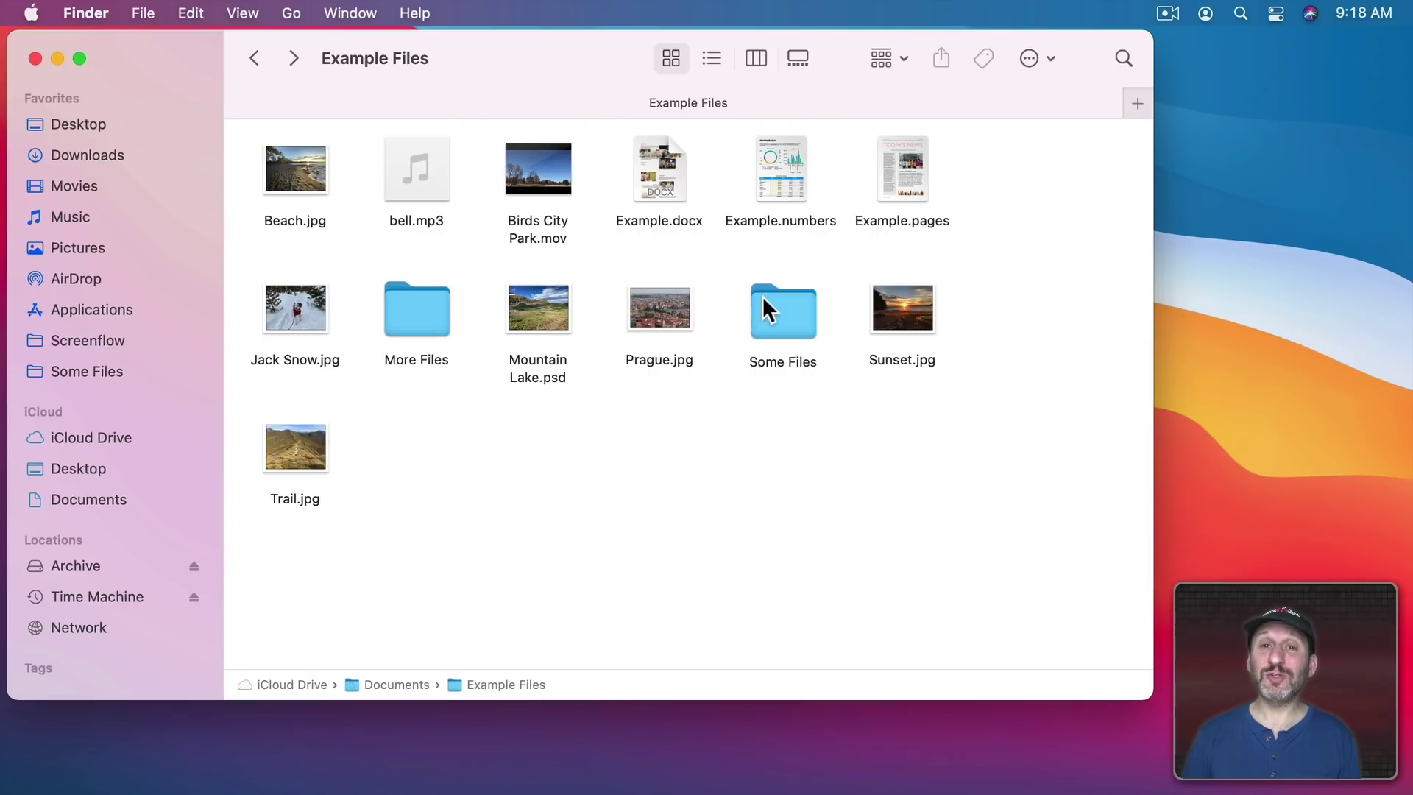
pyautogui.moveTo(787, 313)
pyautogui.mouseDown()
pyautogui.moveTo(839, 63)
pyautogui.moveTo(924, 67)
pyautogui.moveTo(821, 62)
pyautogui.moveTo(783, 315)
pyautogui.mouseUp()
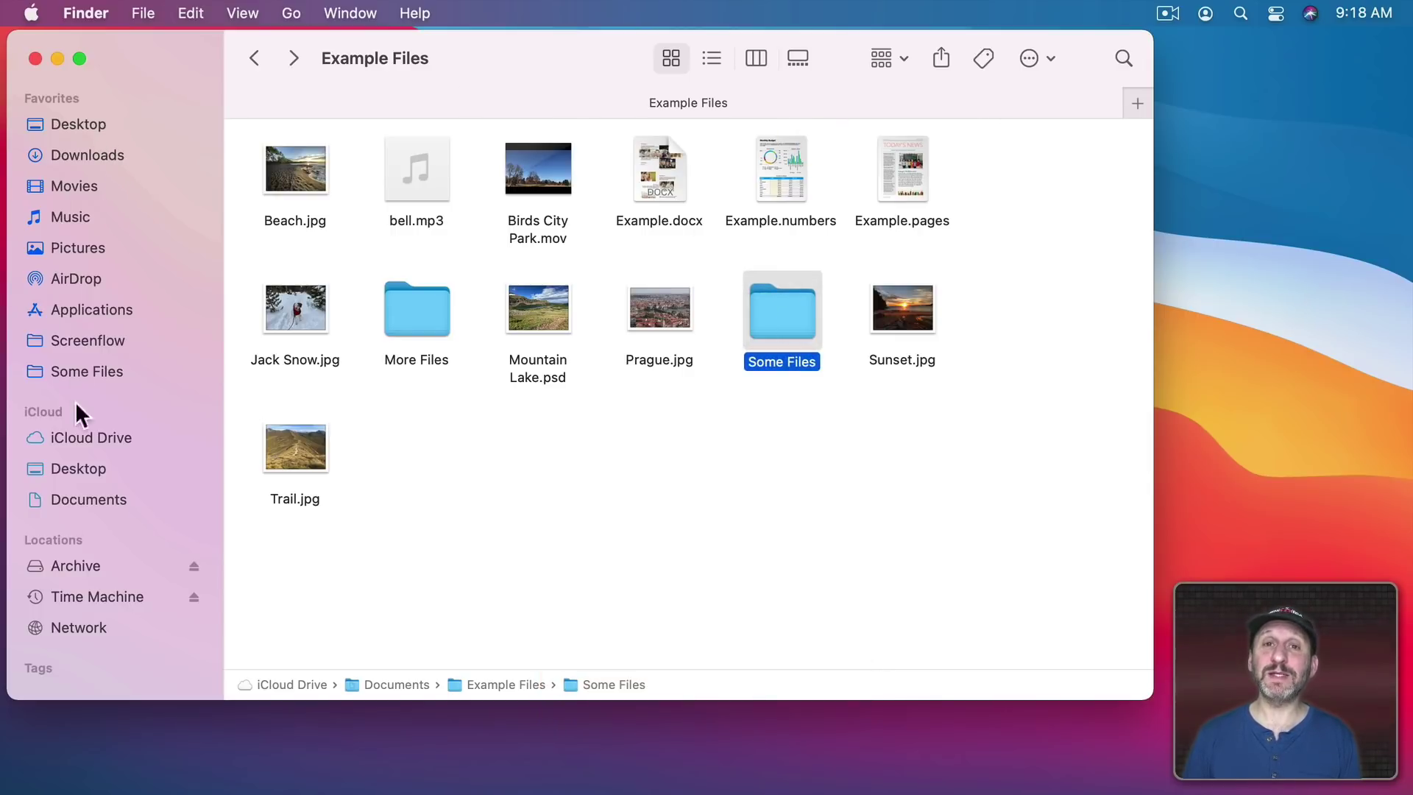
pyautogui.click(618, 503)
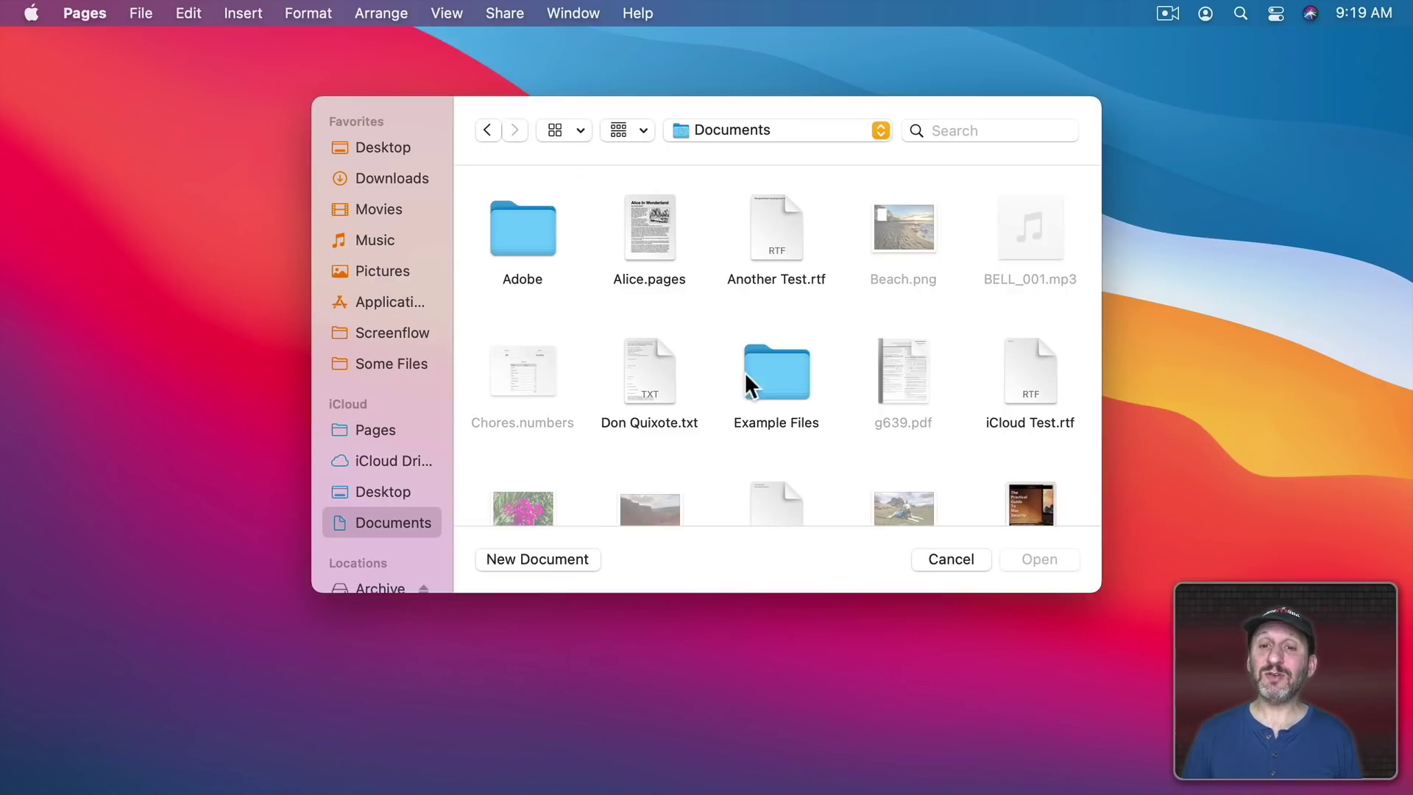
# Step: Switch the Open dialog's view to List, then to Columns
pyautogui.click(557, 128)
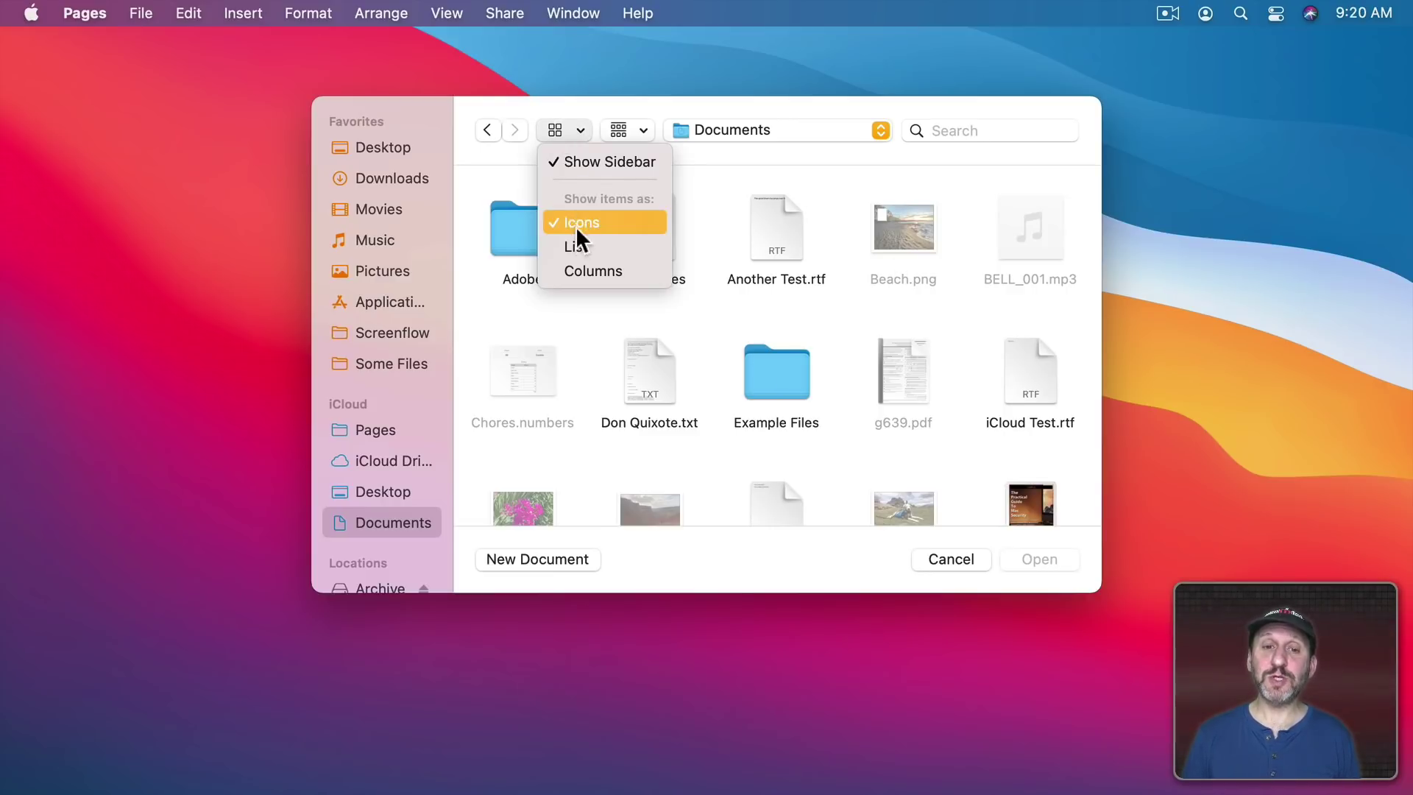
pyautogui.click(577, 238)
pyautogui.click(568, 127)
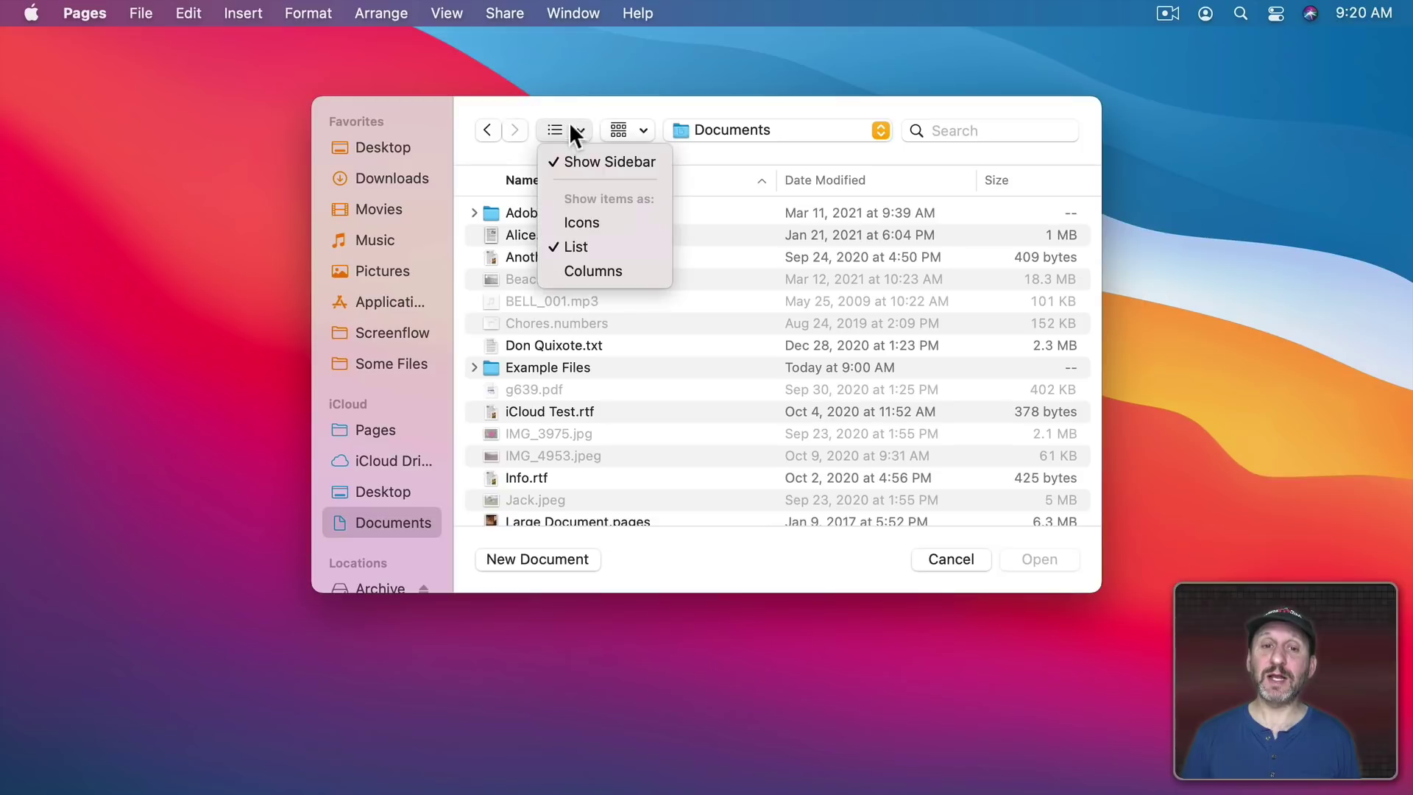
pyautogui.click(582, 262)
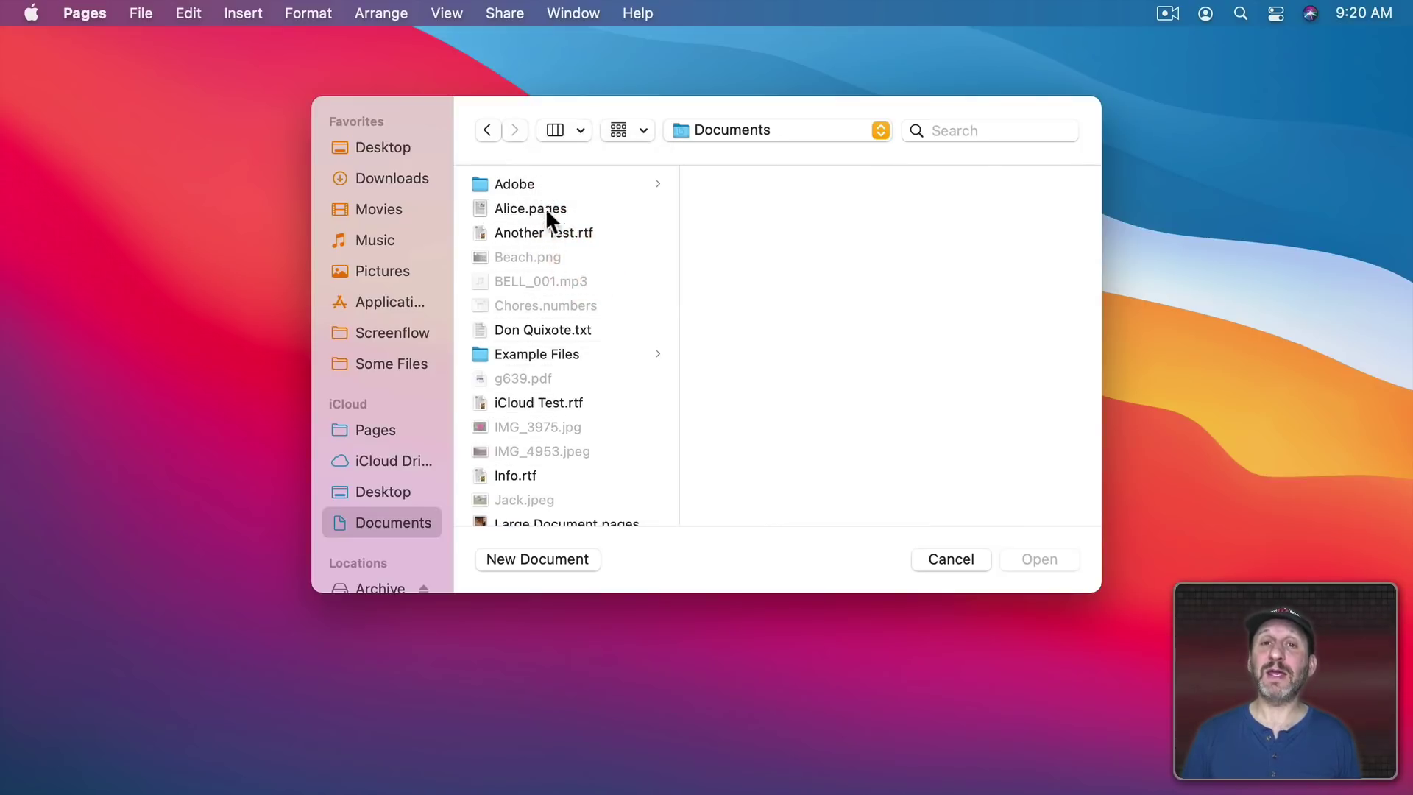
# Step: Browse from Example Files and Some Files to Personal to preview Info.rtf
pyautogui.click(551, 355)
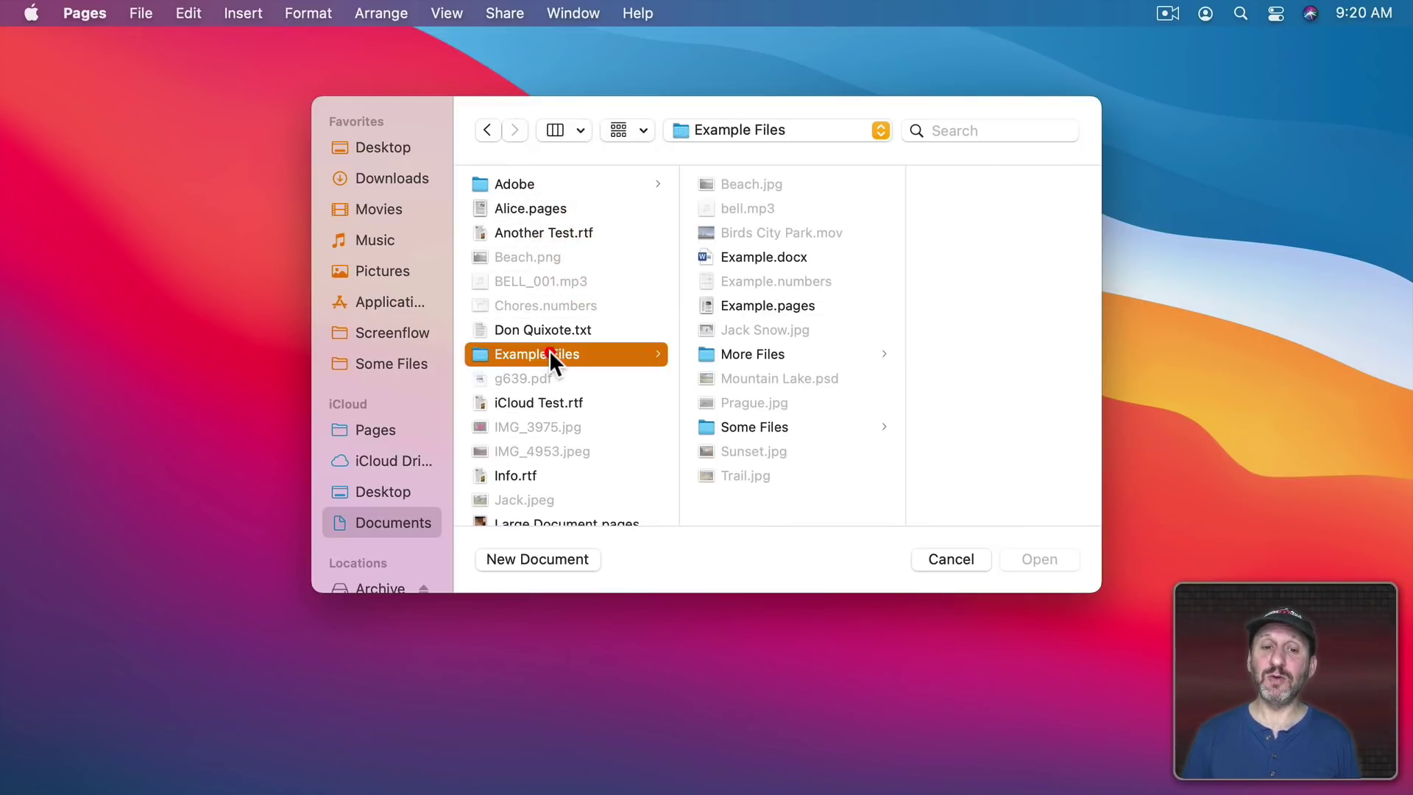
pyautogui.click(761, 426)
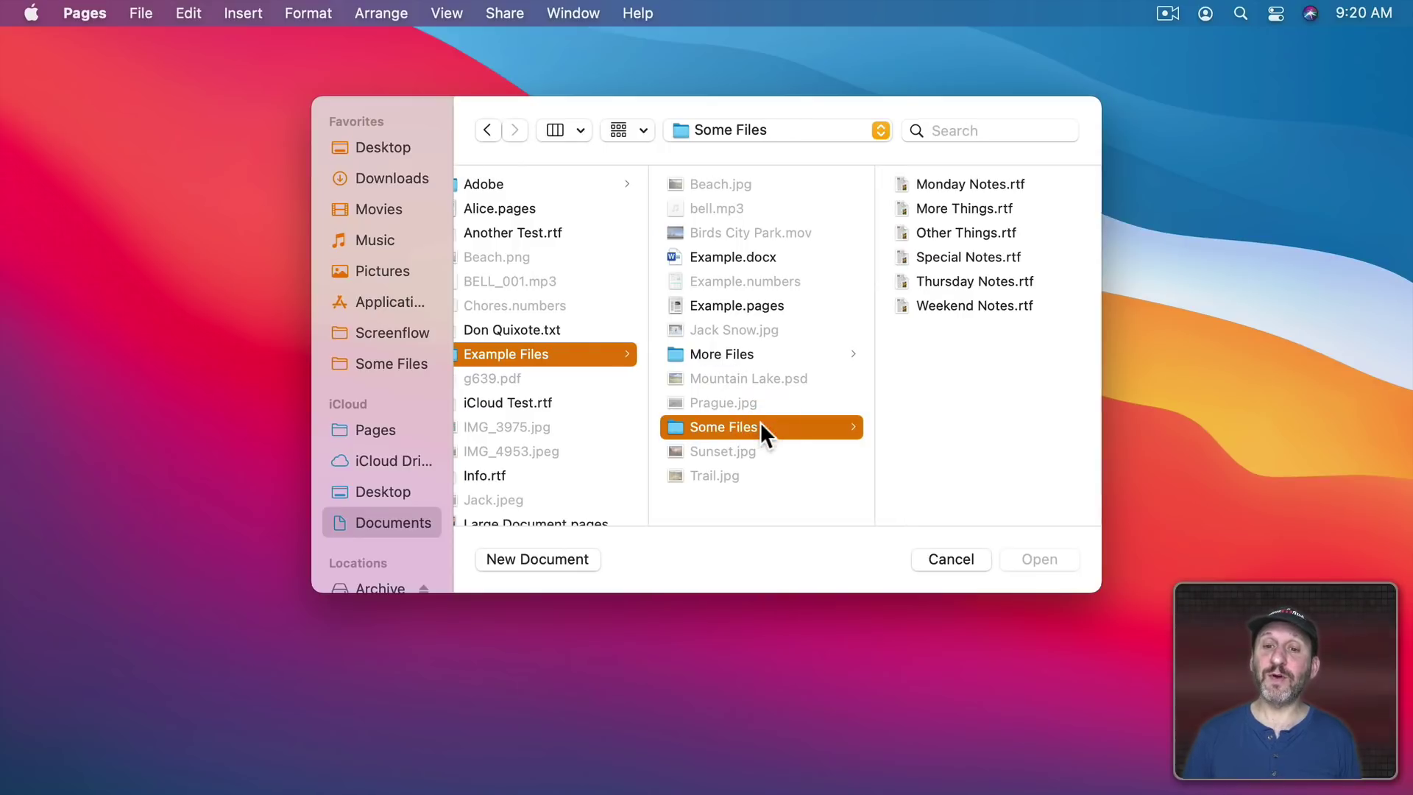
pyautogui.press('Up')
pyautogui.press('Left')
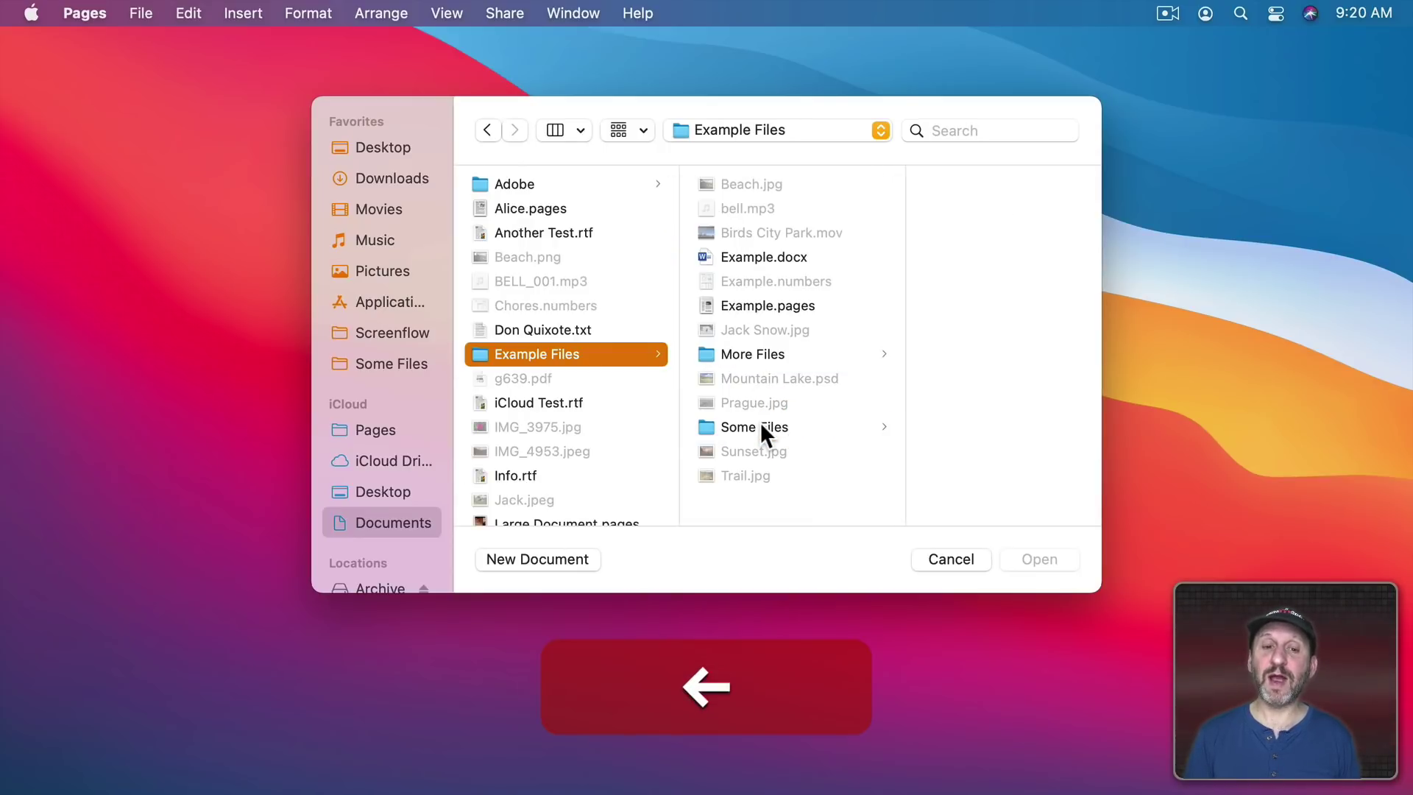
pyautogui.press('Down')
pyautogui.press('Down')
pyautogui.press('Down')
pyautogui.press('Down')
pyautogui.press('Down')
pyautogui.press('Down')
pyautogui.press('Down')
pyautogui.press('Down')
pyautogui.press('Down')
pyautogui.press('Down')
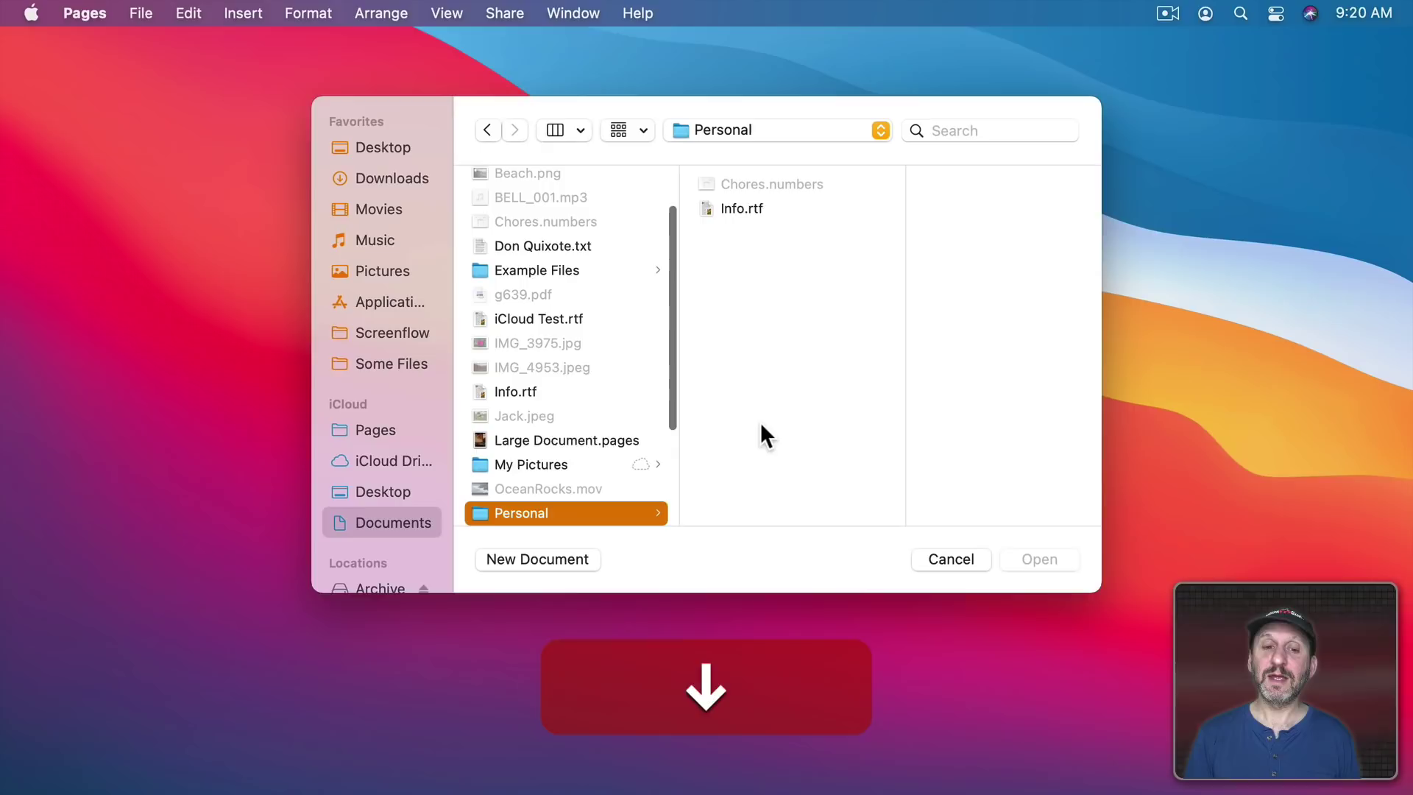
pyautogui.press('Right')
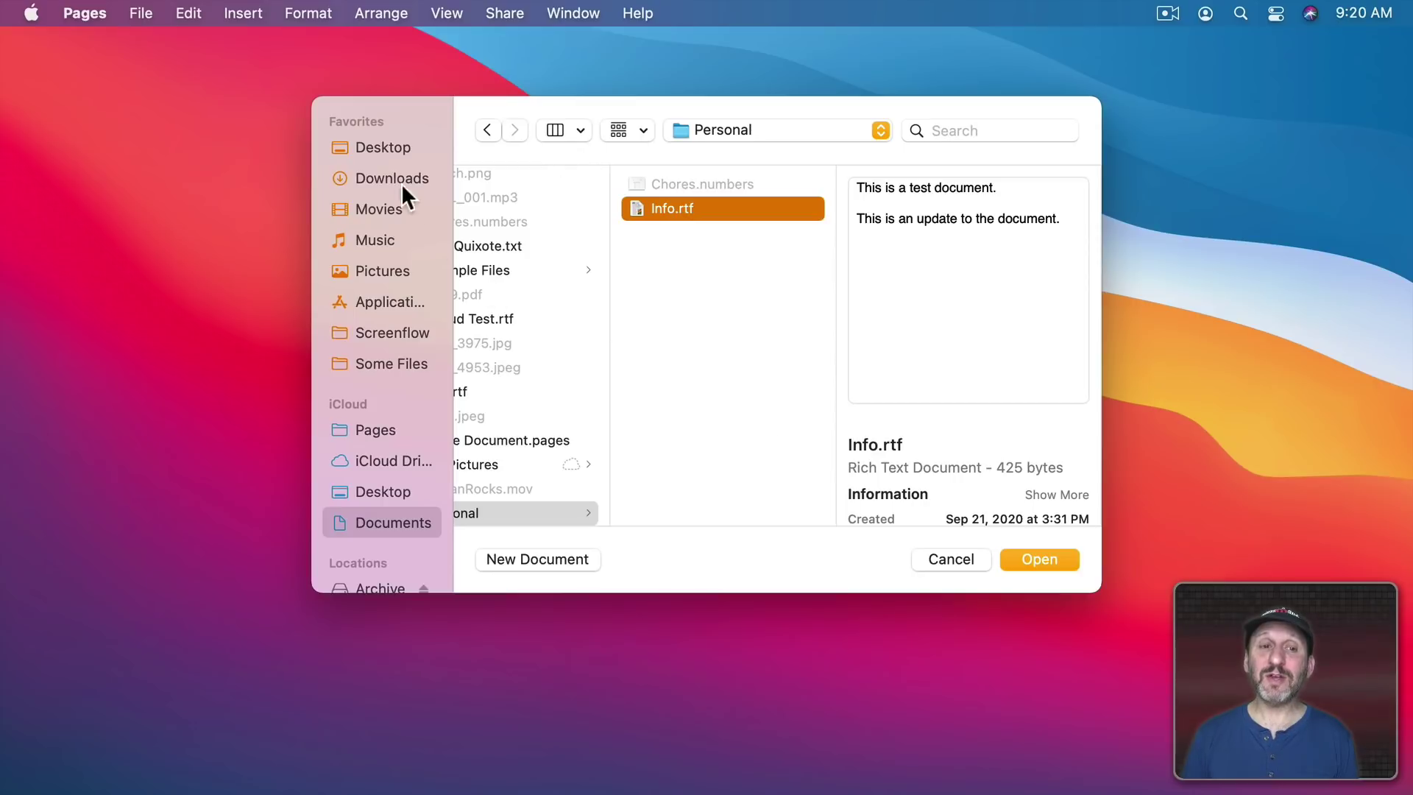
# Step: Jump to Some Files via the sidebar and Go to Folder, go up to Example Files, and show the path menu
pyautogui.click(365, 368)
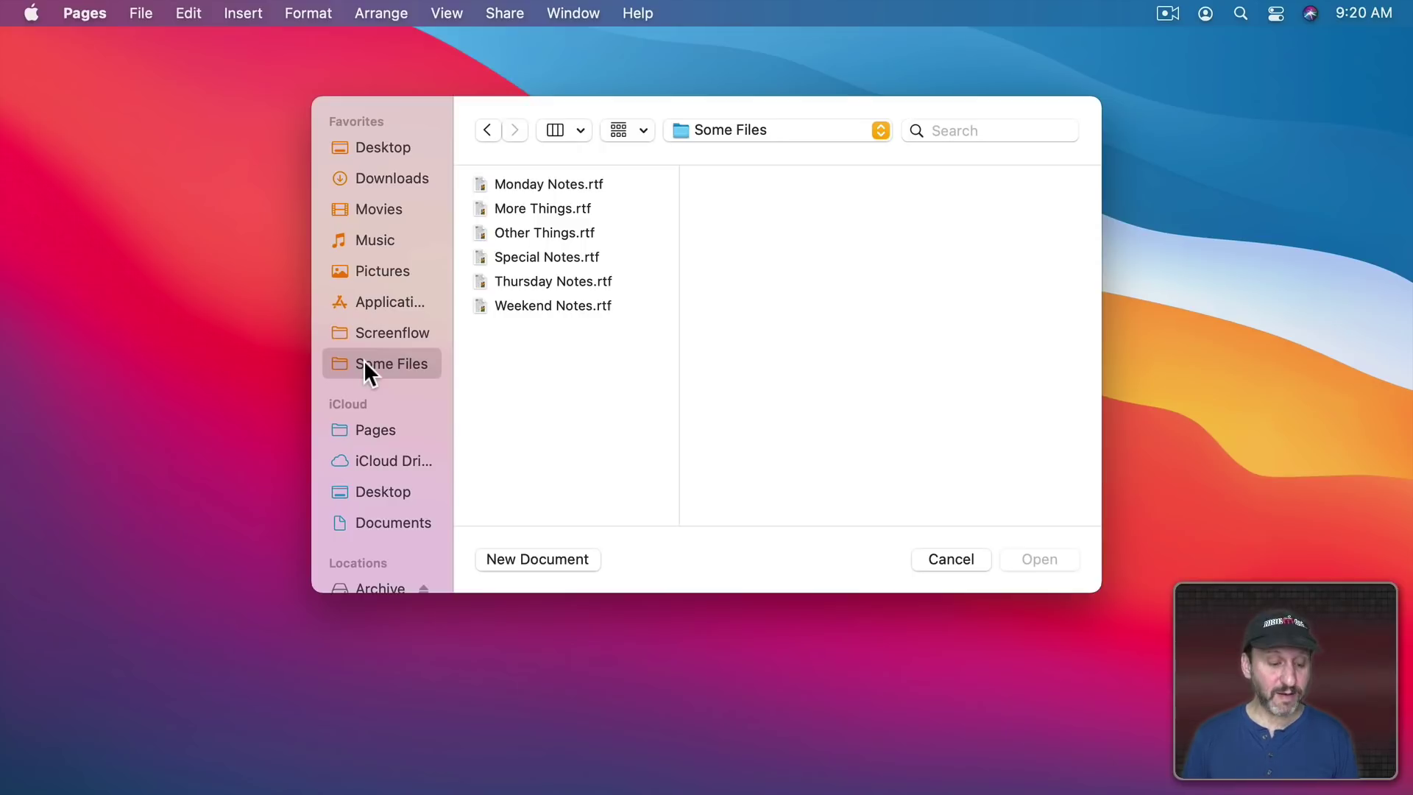
pyautogui.press('super+shift+g')
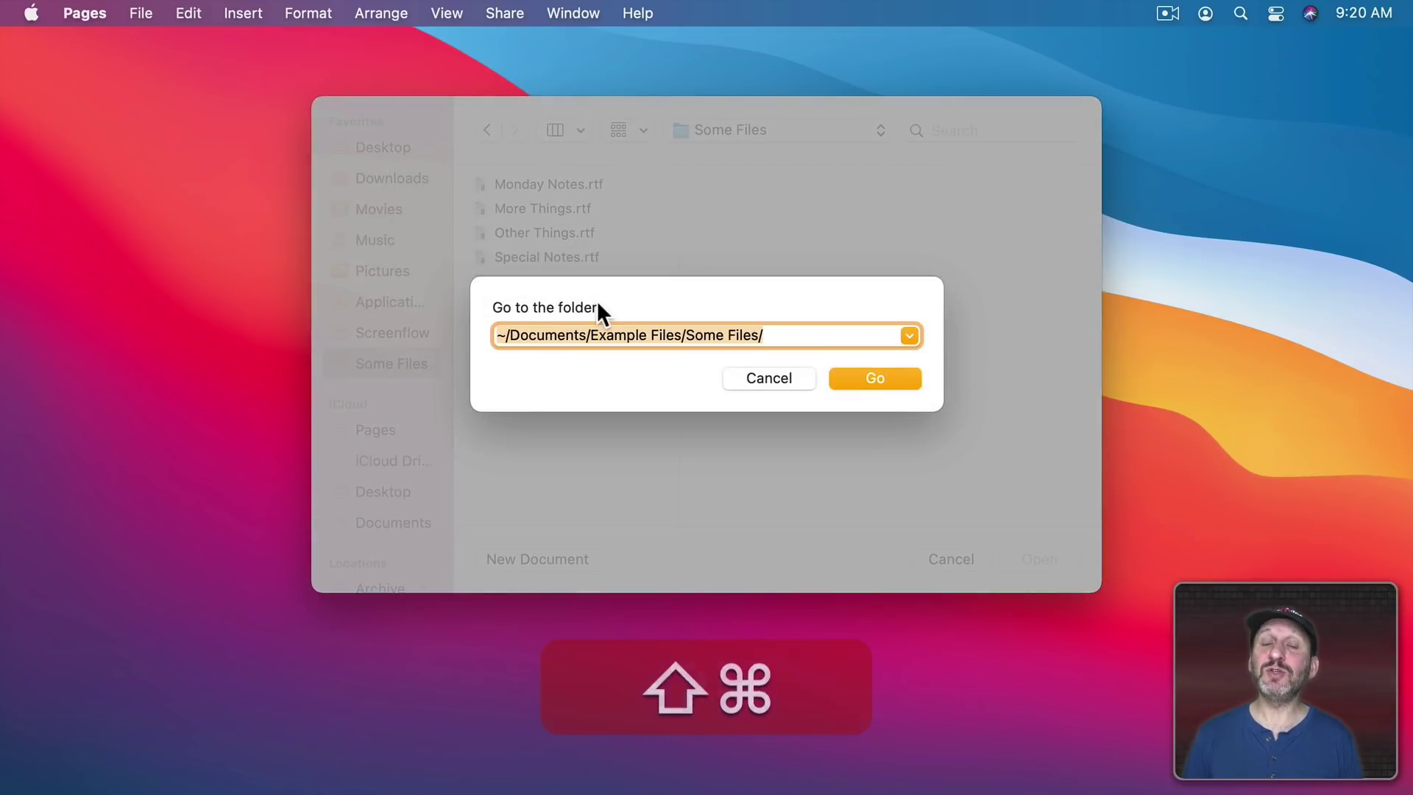
pyautogui.press('Return')
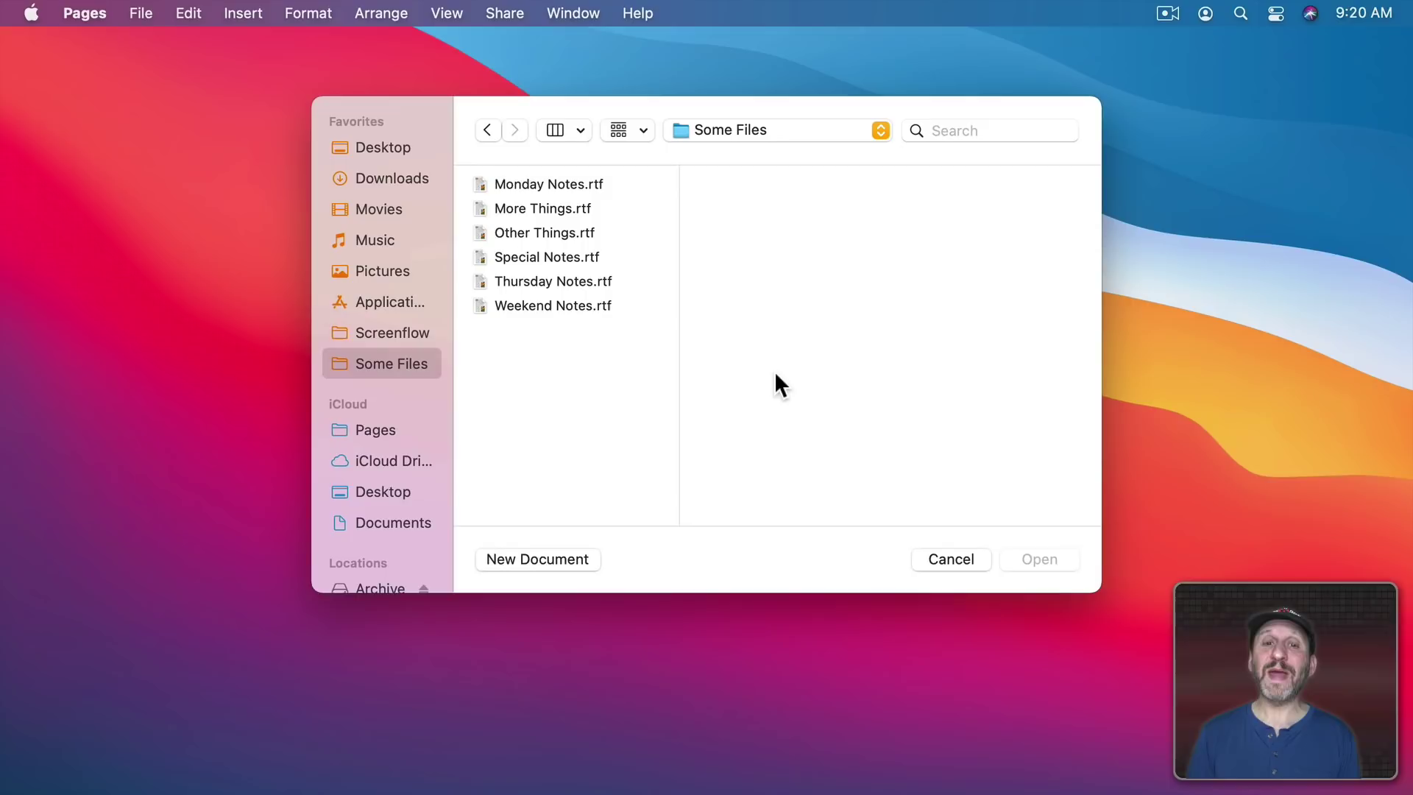
pyautogui.press('super+Up')
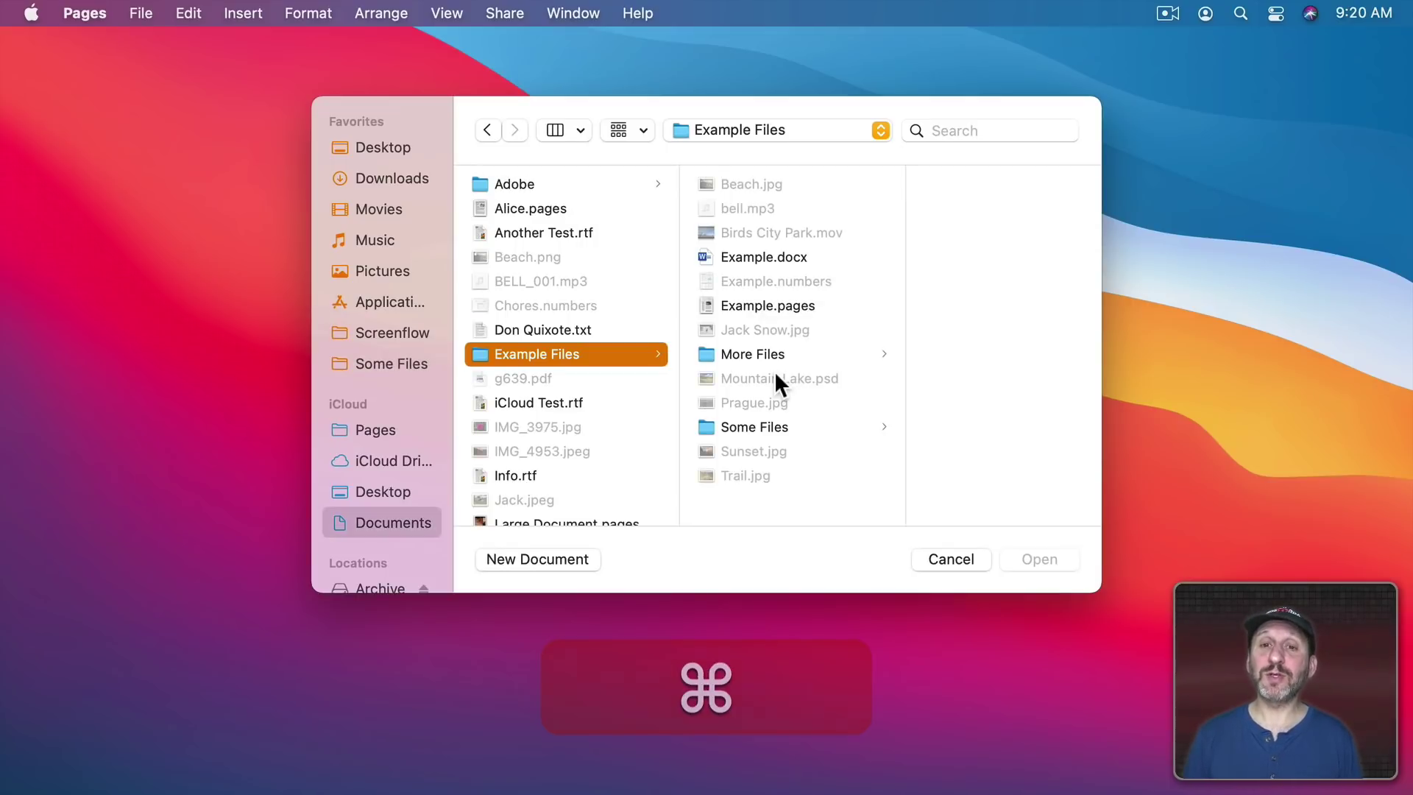
pyautogui.click(765, 131)
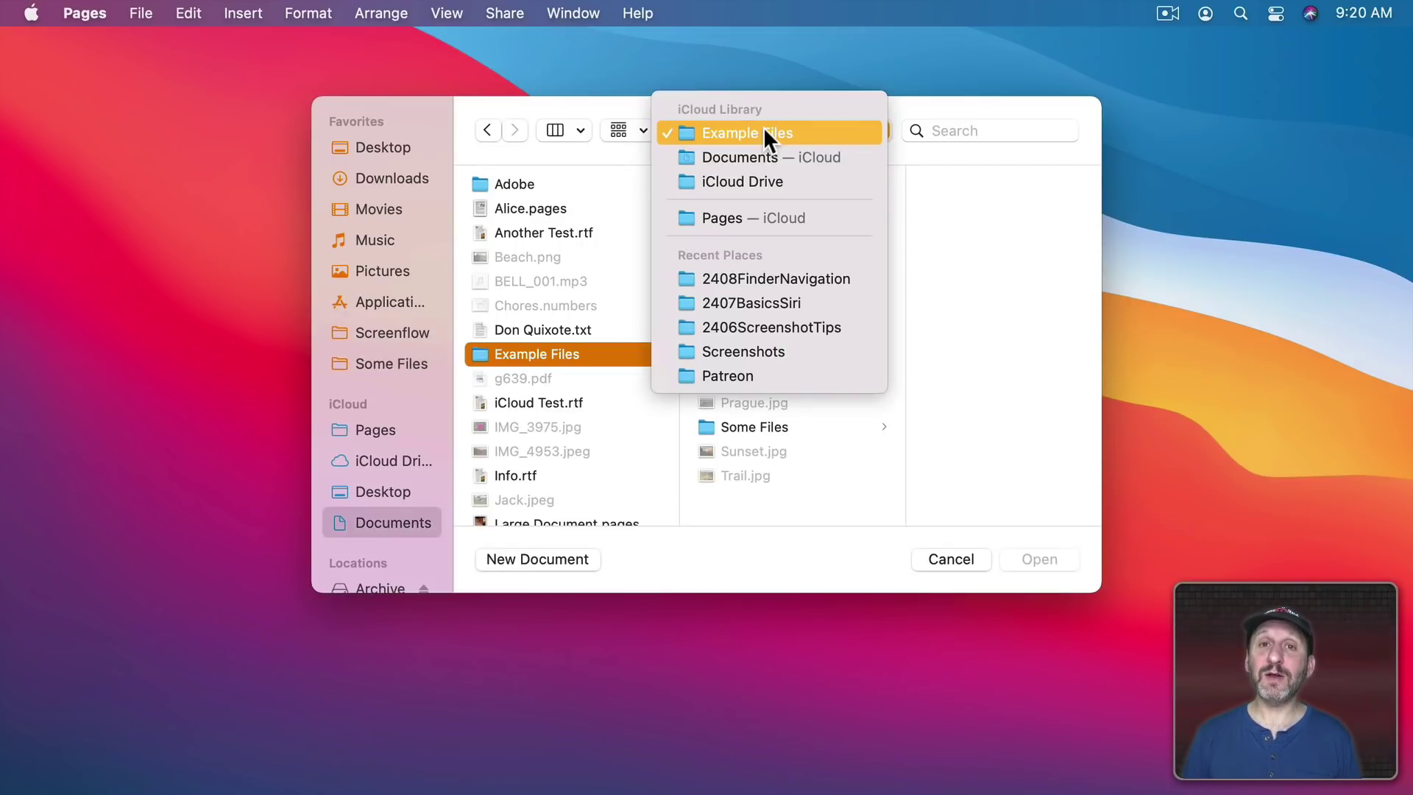